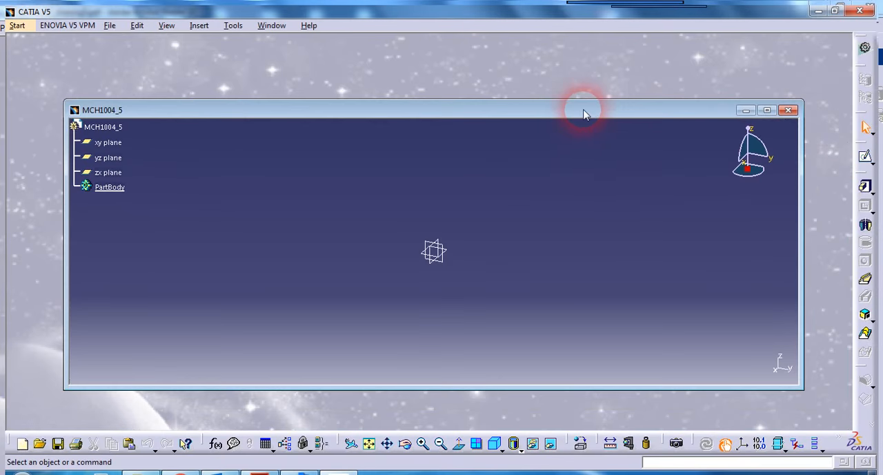
Step: Maximize the MCH1004_5 part window and open a new sketch on the xy plane
click(770, 105)
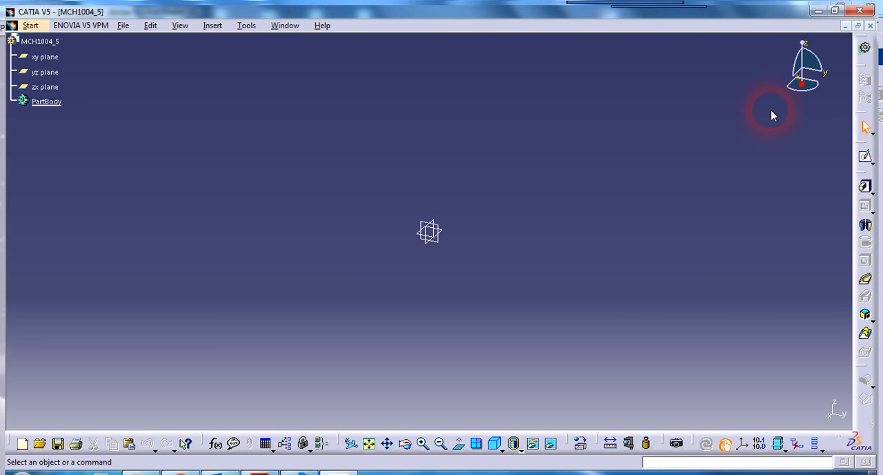
click(55, 58)
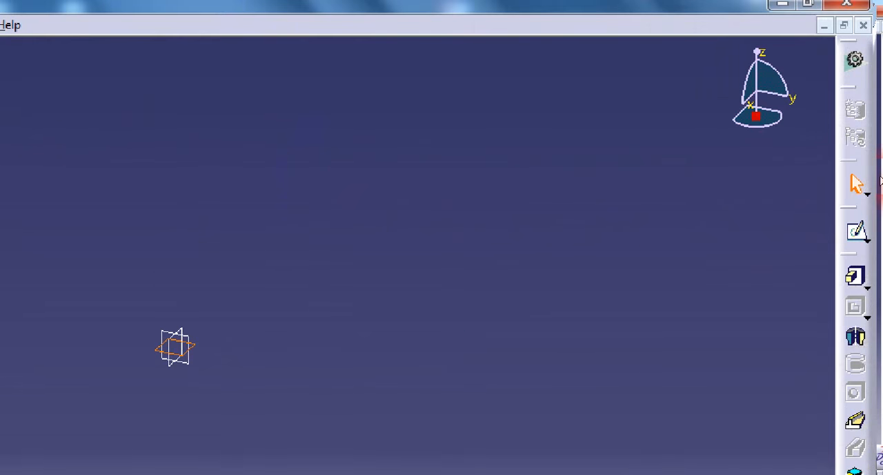
click(851, 239)
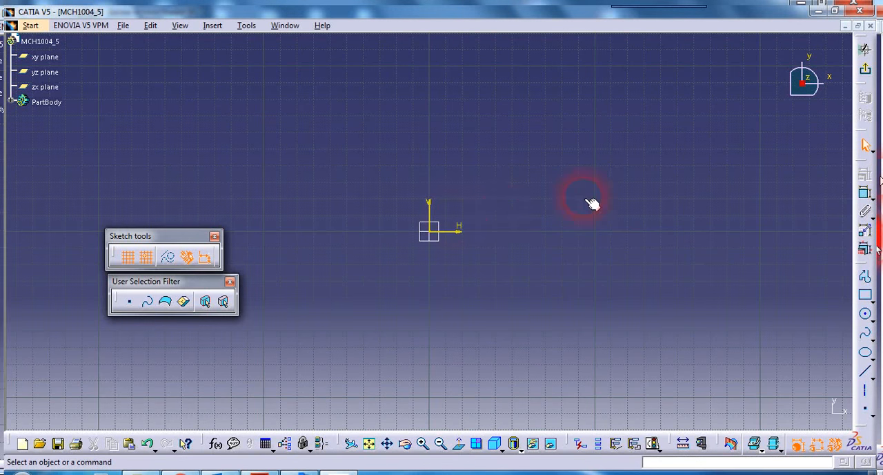
Step: Move the Sketch tools and User Selection Filter toolbars out of the way of the sketch area
drag(124, 236, 55, 231)
mouse_move(153, 286)
mouse_down()
mouse_move(59, 363)
mouse_move(58, 374)
mouse_up()
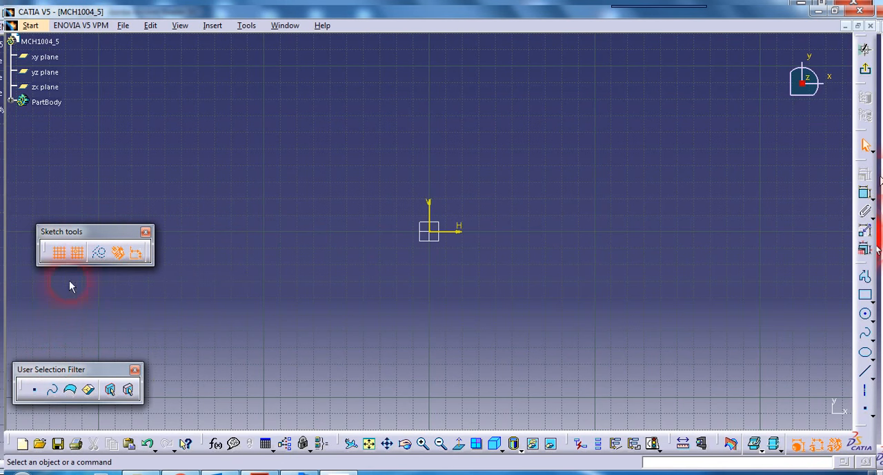
drag(76, 234, 46, 332)
mouse_move(480, 242)
middle_down()
mouse_move(394, 325)
mouse_move(258, 388)
middle_up()
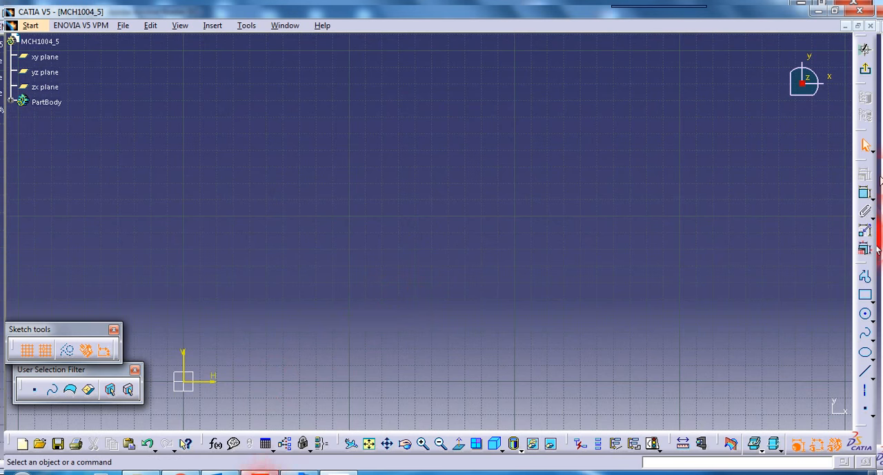
Step: Switch to Adobe Acrobat Reader, examine the hub and blade dimensions in CATIA_2D_drawing5.pdf, and return to CATIA
click(261, 473)
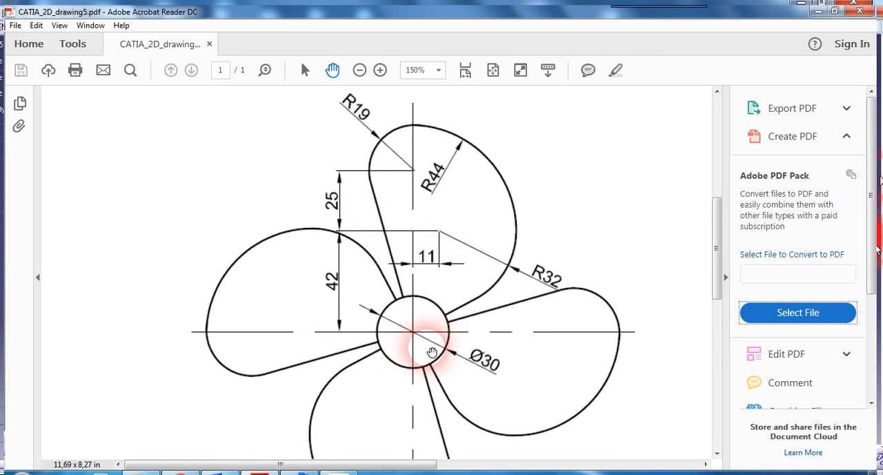
mouse_move(457, 371)
mouse_down()
mouse_move(469, 352)
mouse_move(473, 296)
mouse_move(476, 406)
mouse_up()
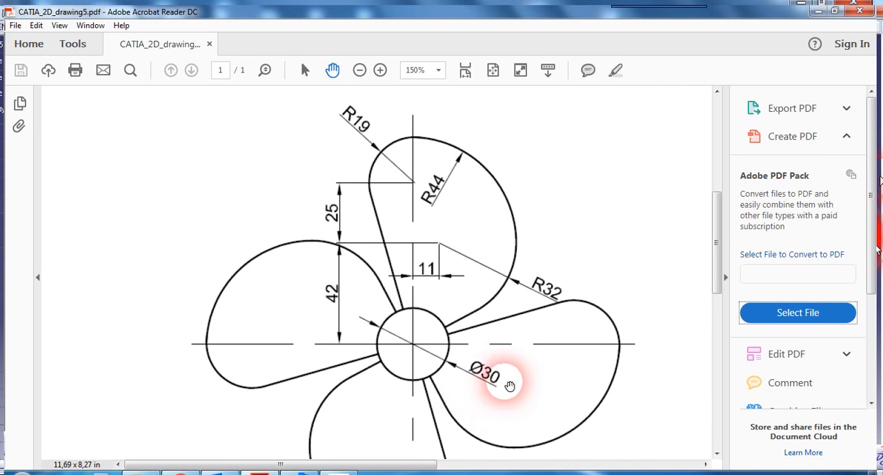
click(336, 470)
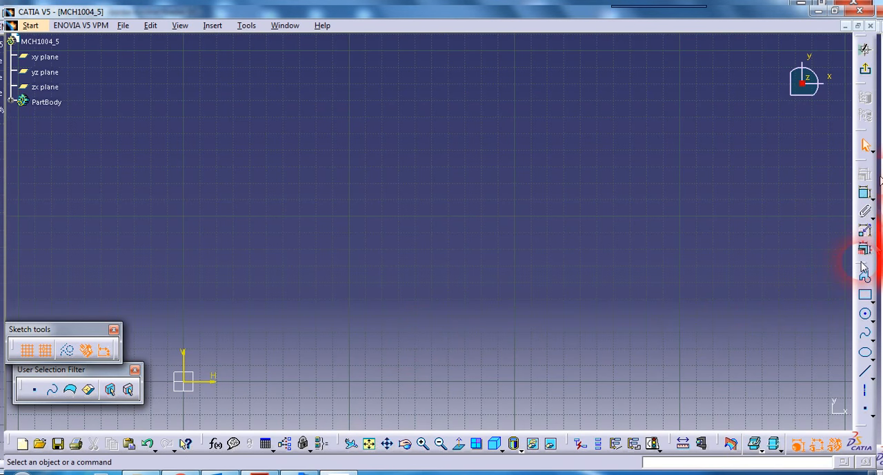
Step: Undock the Profile, Constraint and Operation toolbars and stack them over an empty part of the sketch area
mouse_move(865, 266)
mouse_down()
mouse_move(619, 26)
mouse_move(622, 35)
mouse_up()
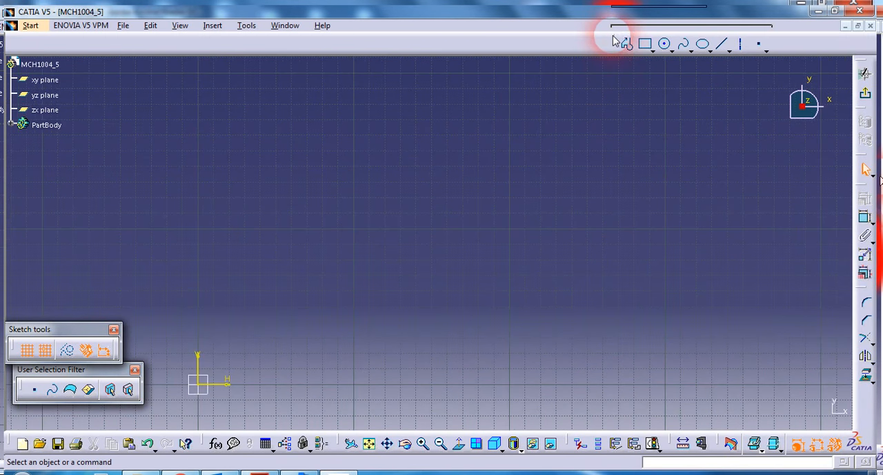
drag(616, 102, 632, 117)
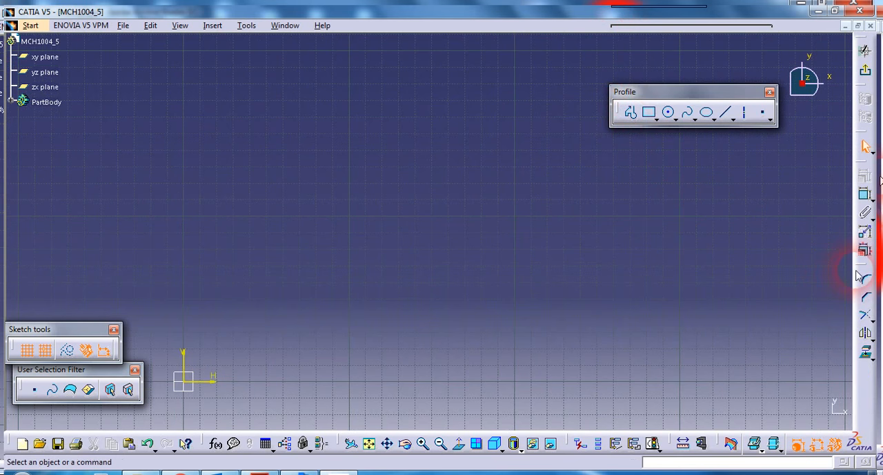
drag(749, 136, 618, 36)
drag(616, 150, 674, 150)
drag(761, 92, 623, 218)
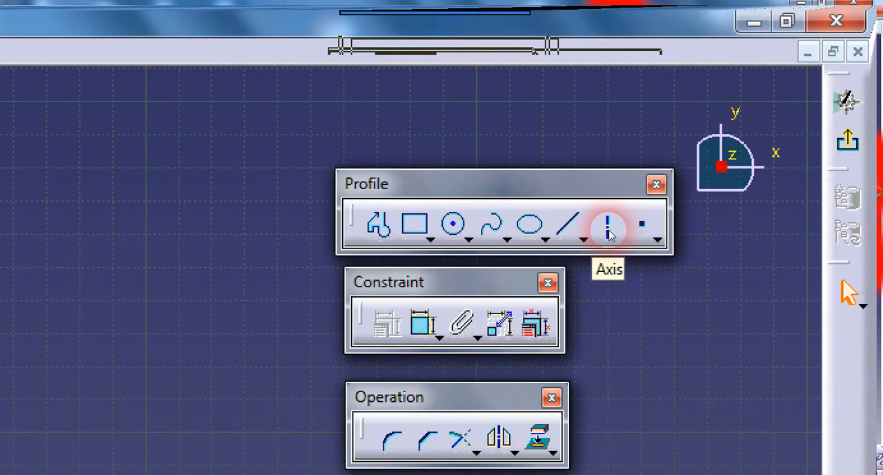
Step: Sketch a vertical axis at H 120 mm, about 210 mm long, from V 200 mm down to V -10 mm
click(609, 231)
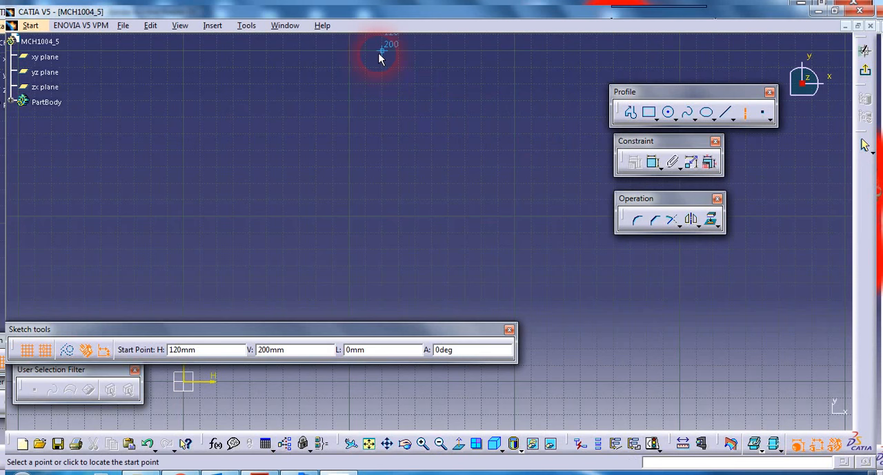
click(382, 52)
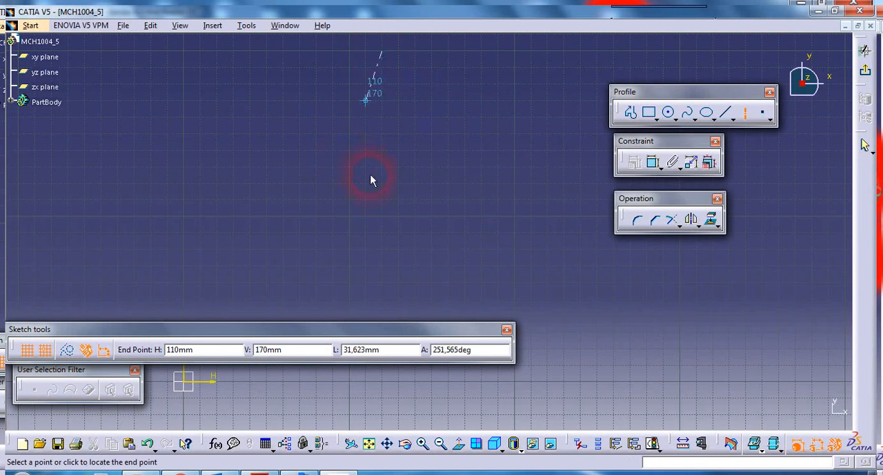
click(384, 407)
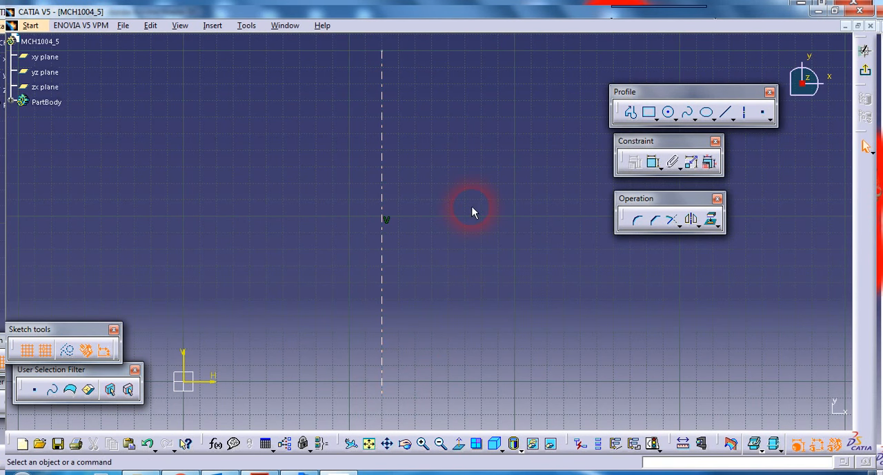
Step: Sketch a circle about 28 mm in diameter centred on the vertical axis at about V 80 mm
click(668, 111)
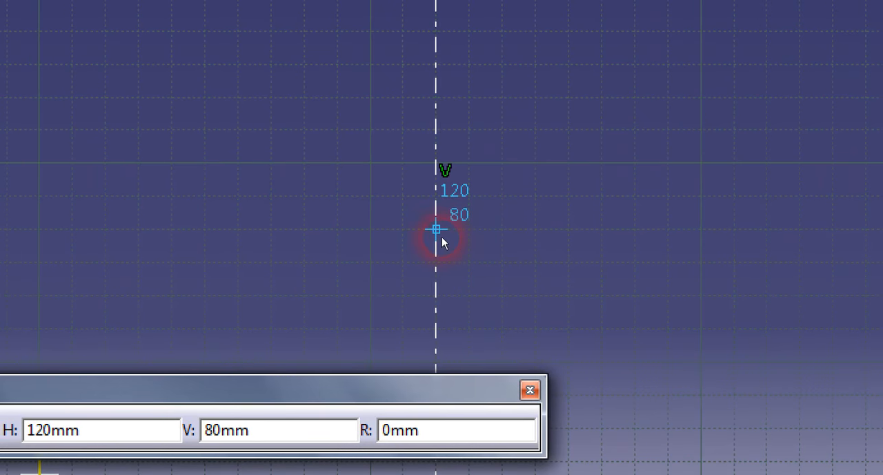
click(443, 237)
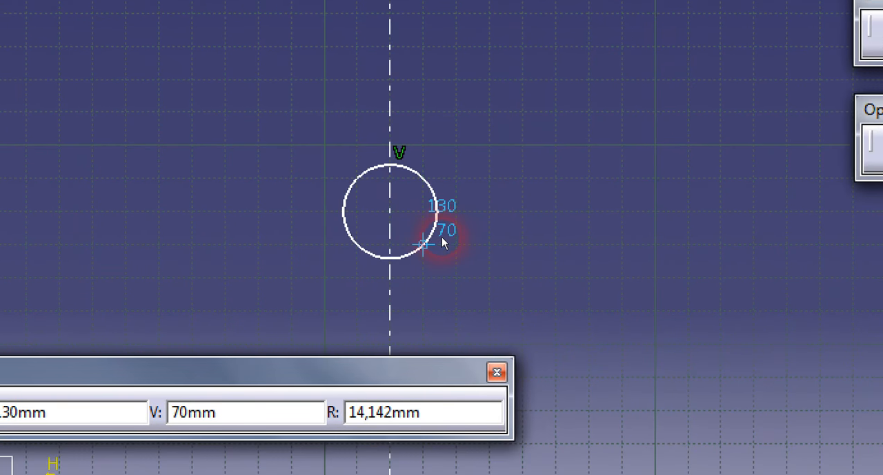
click(441, 237)
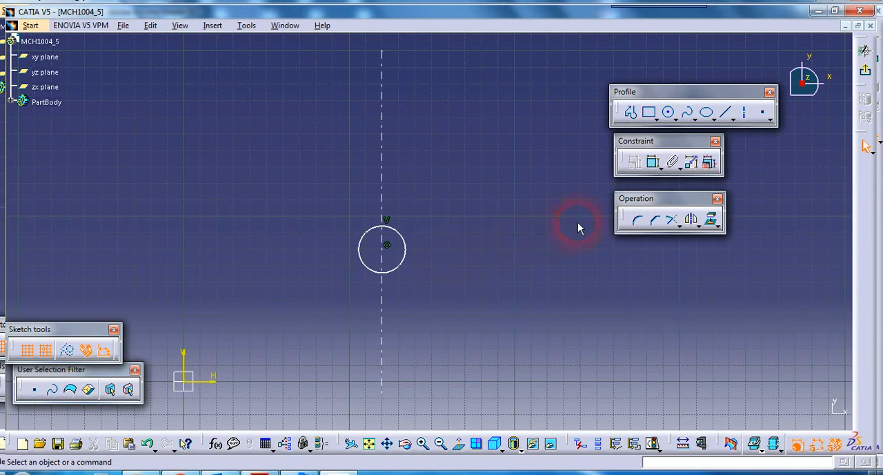
Step: Dimension the circle on the axis and set its diameter to 30 mm
click(651, 164)
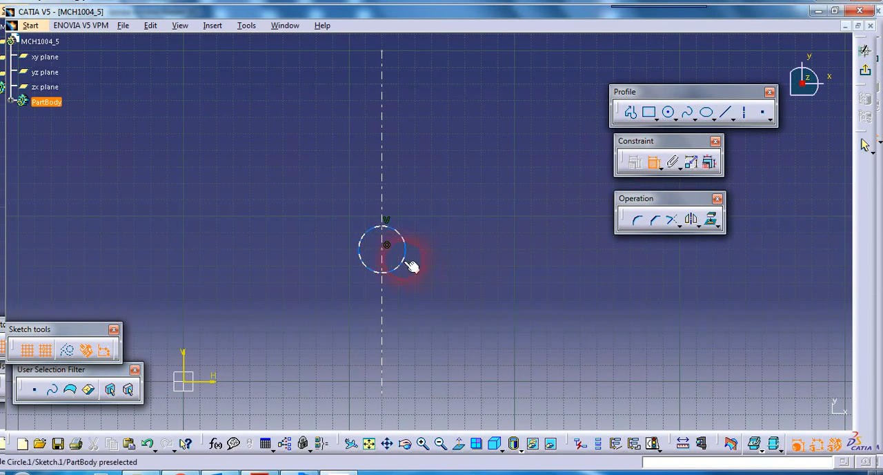
click(425, 276)
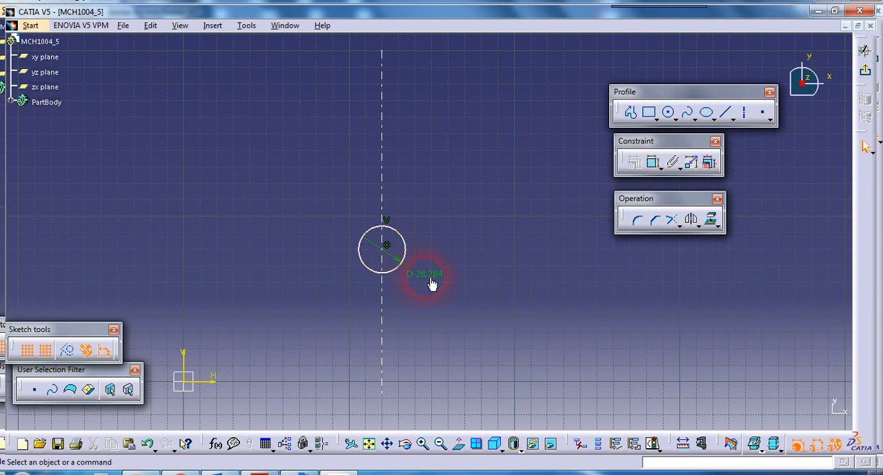
double_click(439, 283)
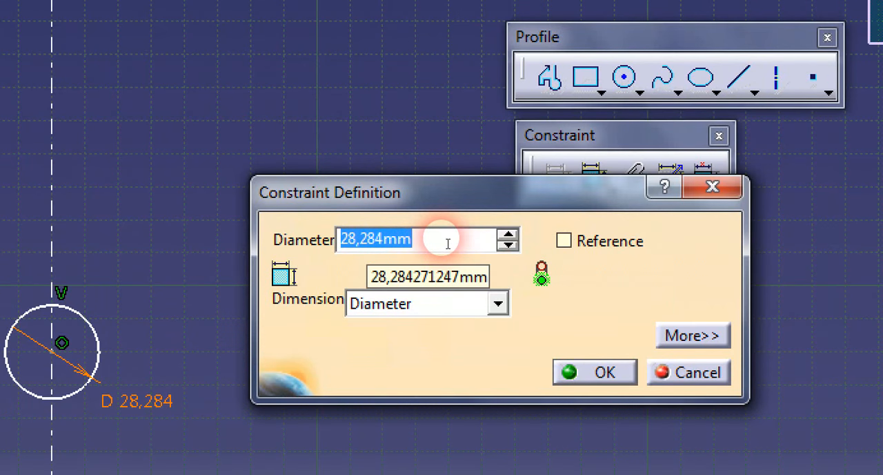
text(30)
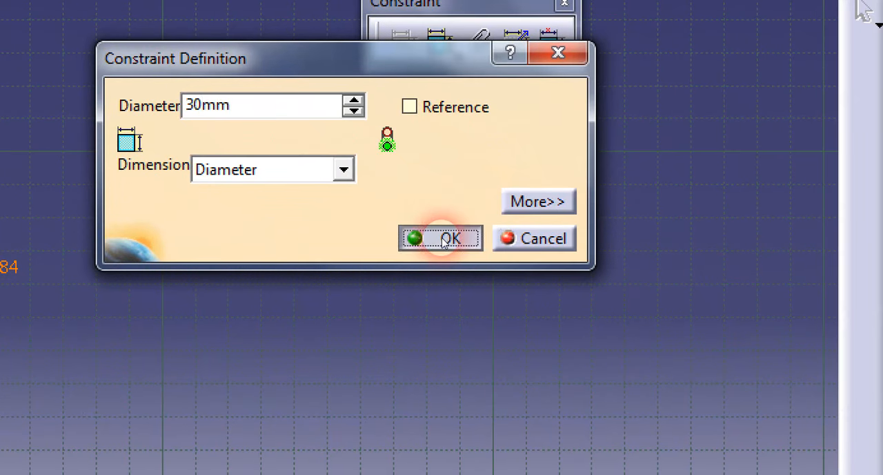
click(444, 240)
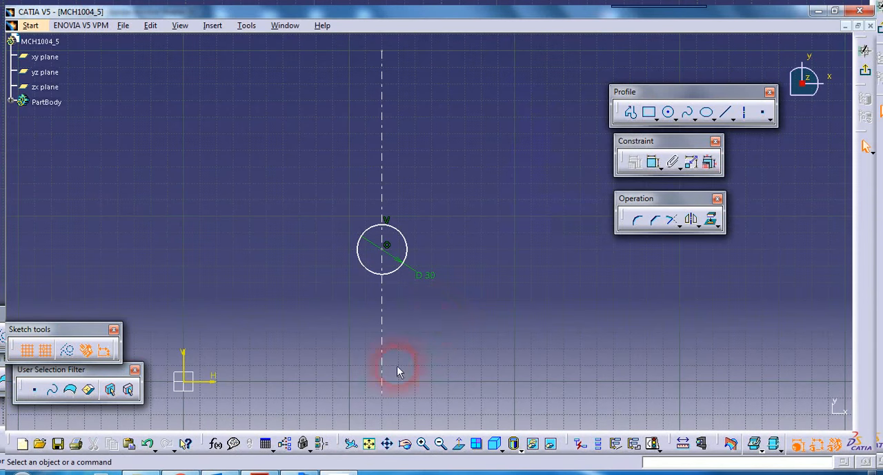
Step: Check the R19 arc in the PDF drawing and sketch a circle about 28 mm in diameter on the axis above the hub circle
click(259, 472)
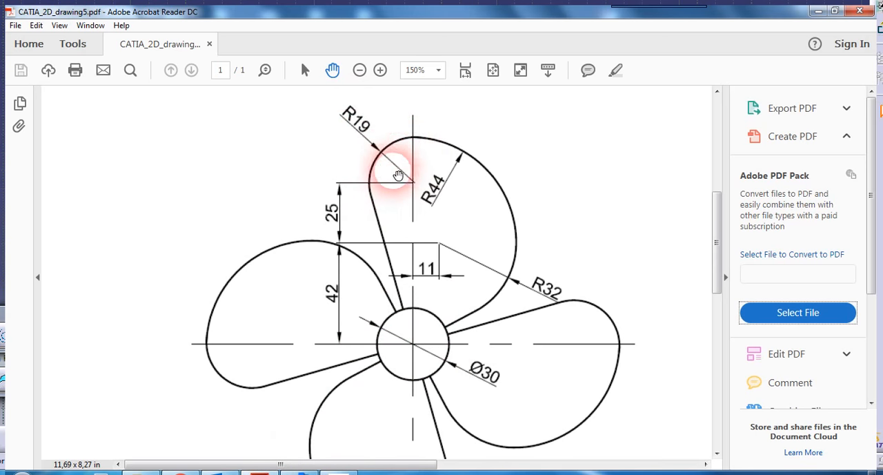
click(345, 472)
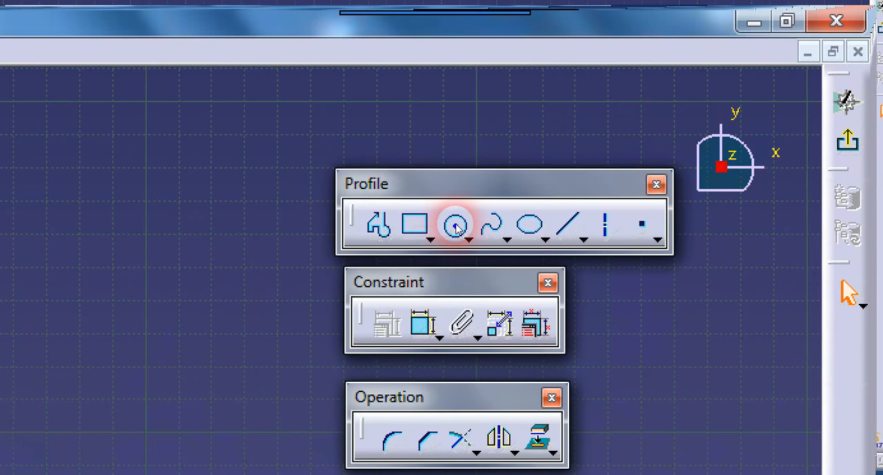
click(455, 225)
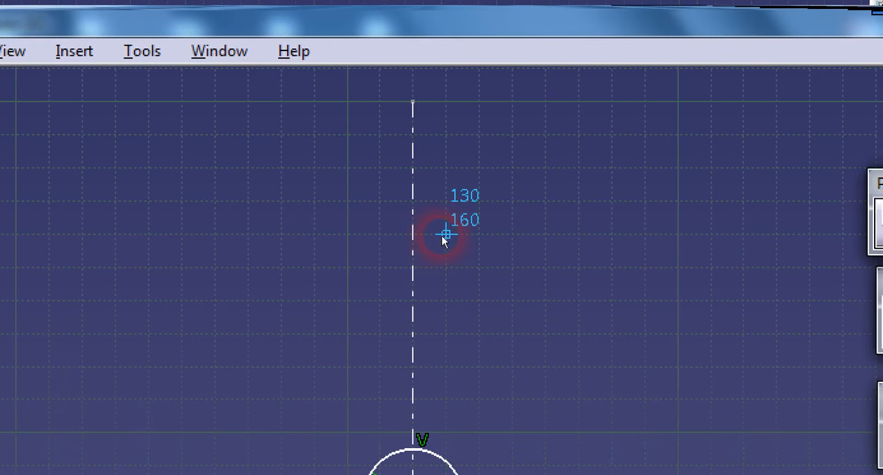
click(439, 234)
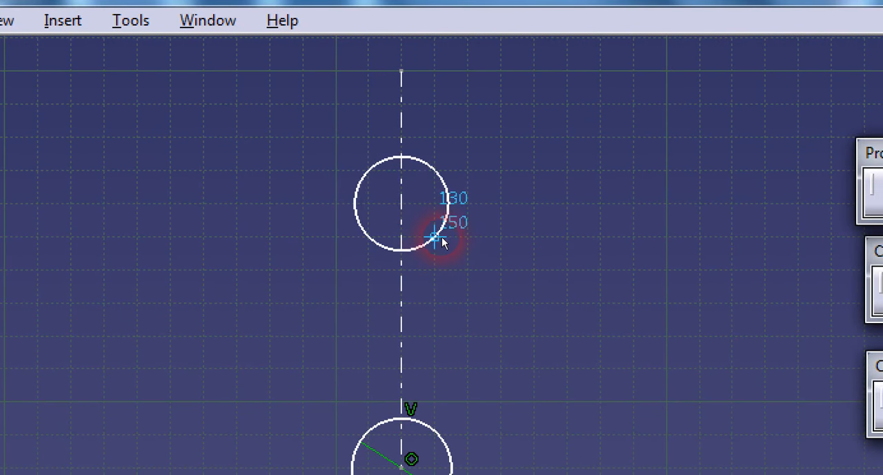
click(442, 238)
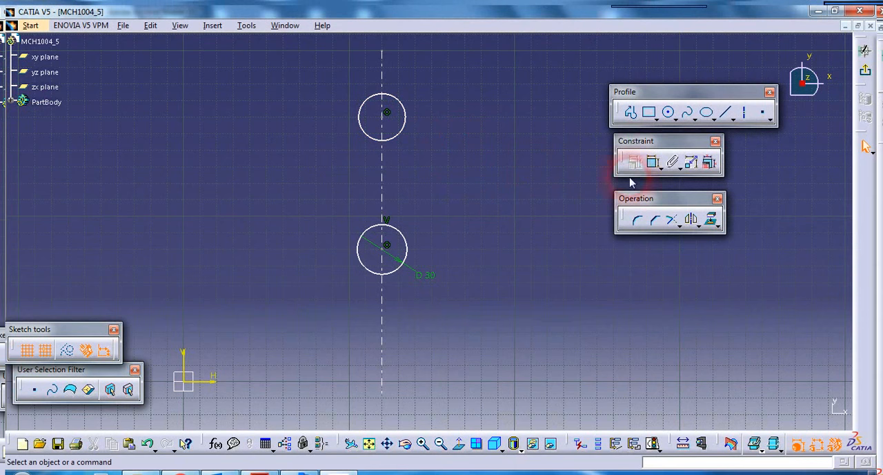
Step: Dimension the upper circle and set its diameter to 38 mm
click(652, 161)
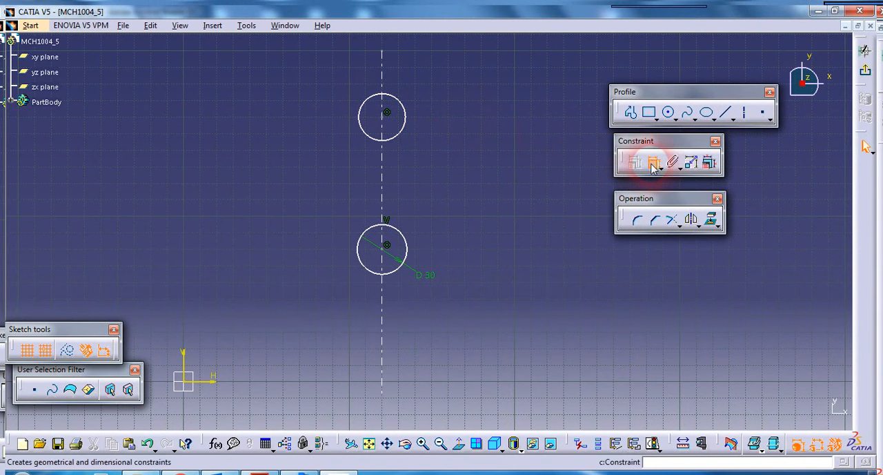
click(367, 104)
click(354, 98)
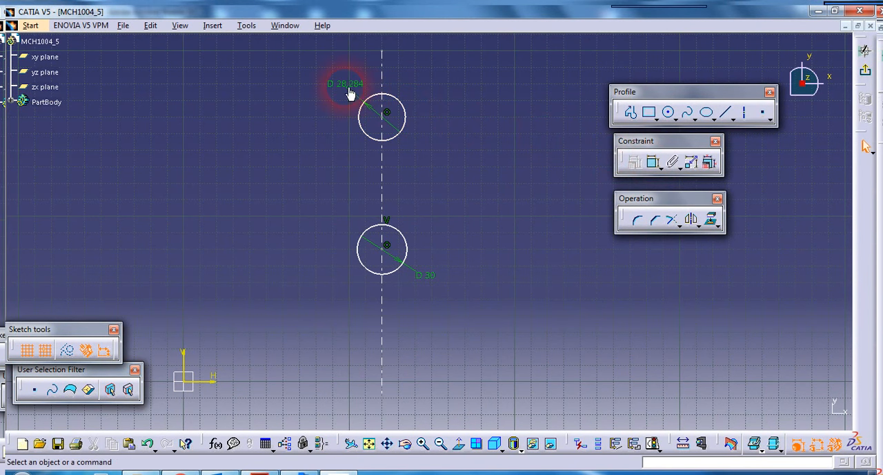
double_click(359, 95)
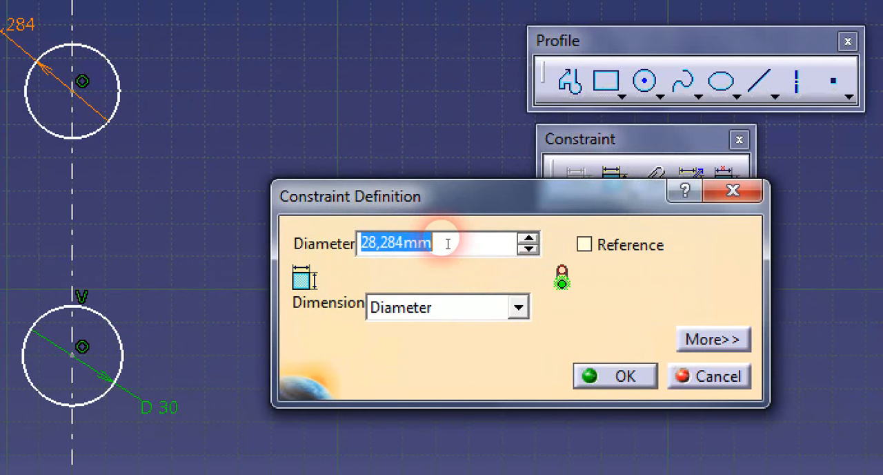
text(38)
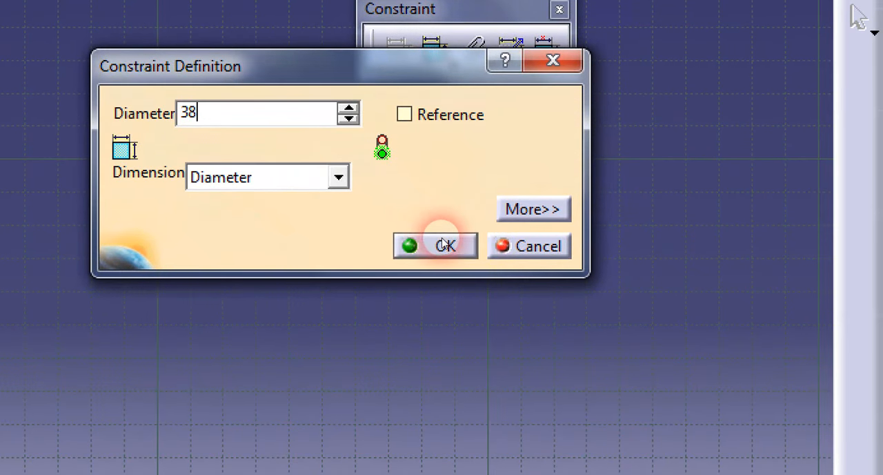
click(616, 376)
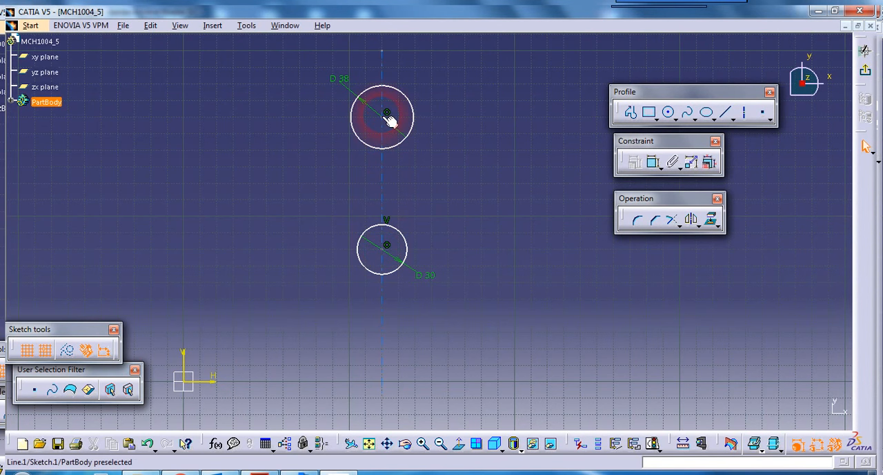
Step: Check the hub-to-tip spacing in the PDF drawing, then dimension the vertical distance between the two circle centres and set it to 67 mm
click(261, 471)
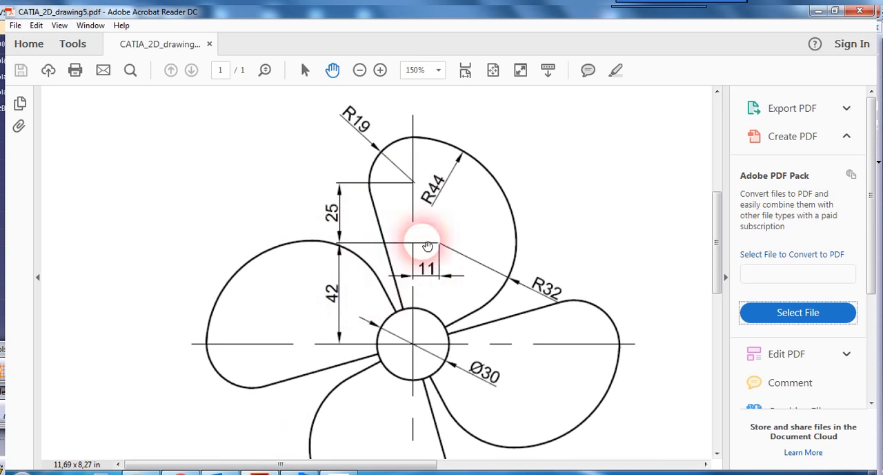
click(352, 471)
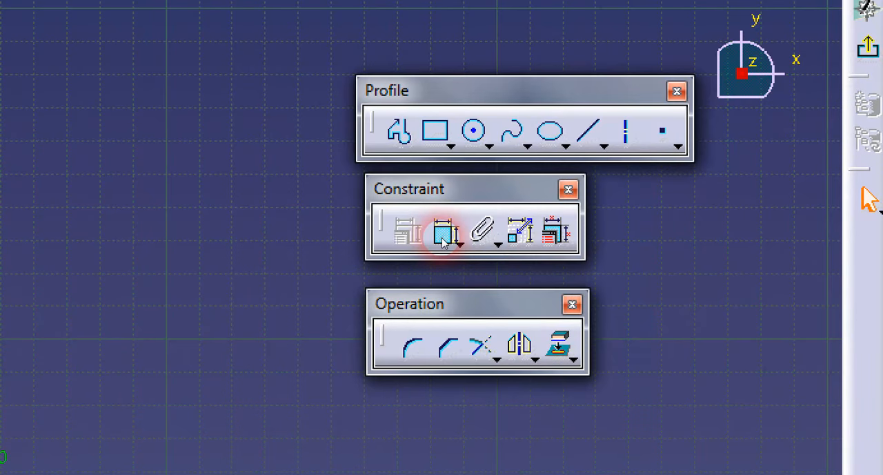
click(442, 235)
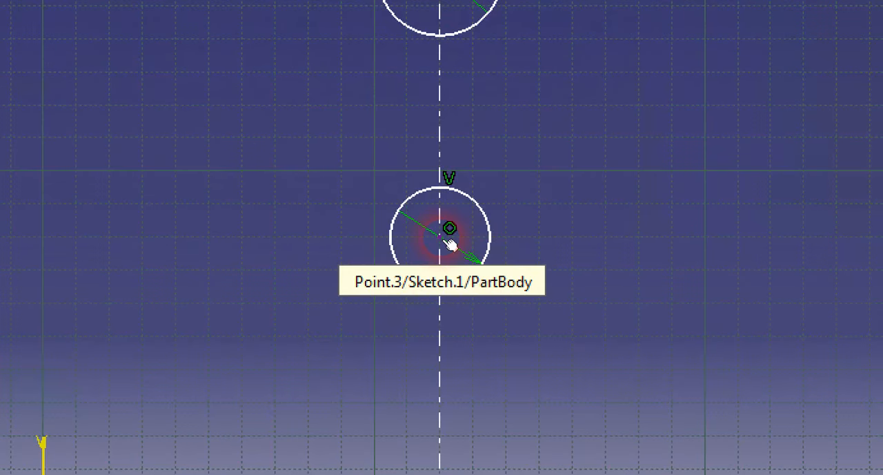
click(449, 242)
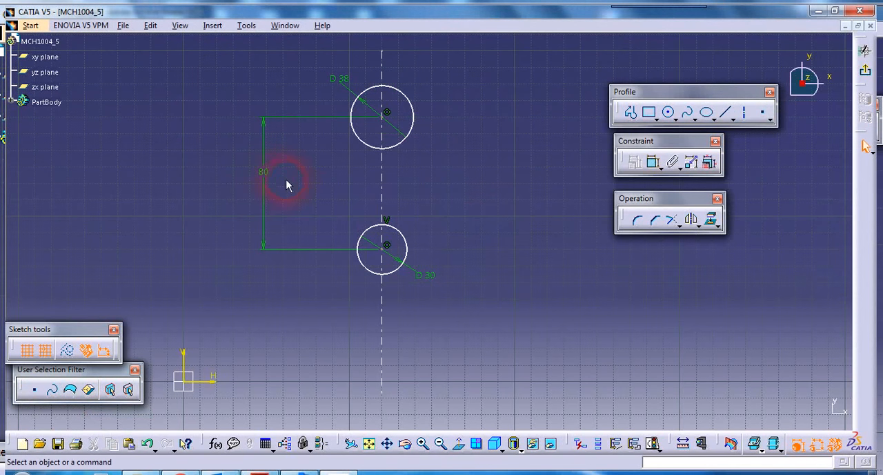
double_click(269, 177)
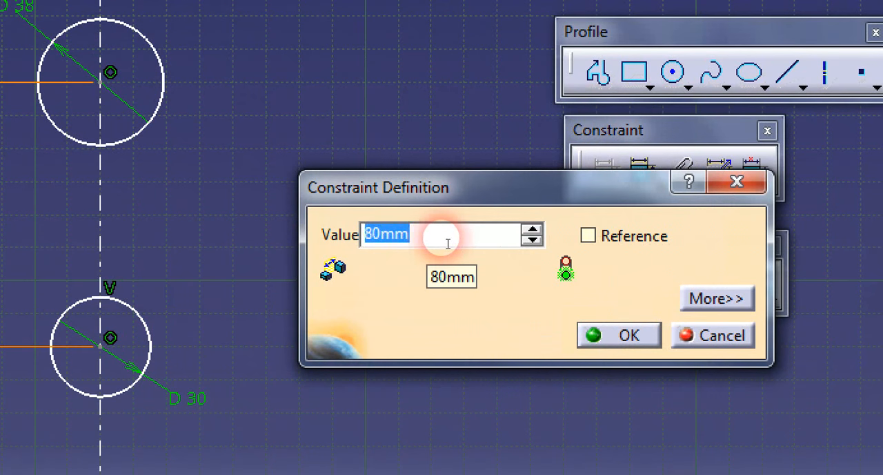
text(67)
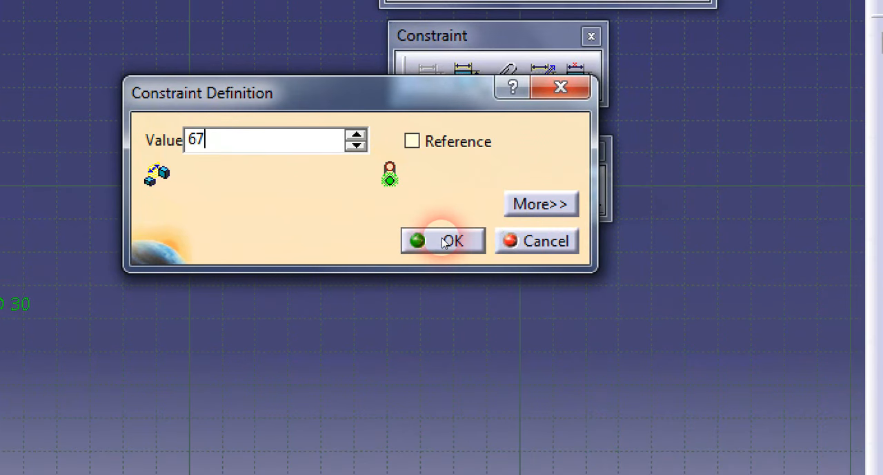
click(621, 333)
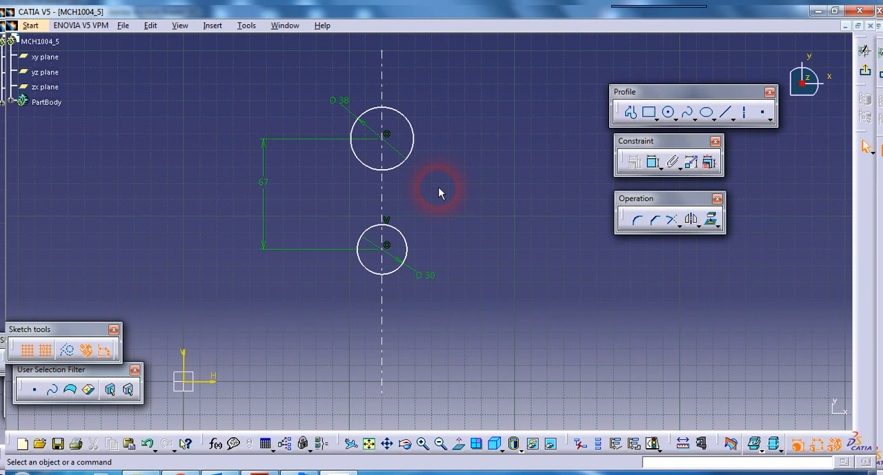
Step: Check the R32 arc in the PDF drawing and sketch a circle about 57 mm in diameter beside the axis, between the two existing circles
click(257, 472)
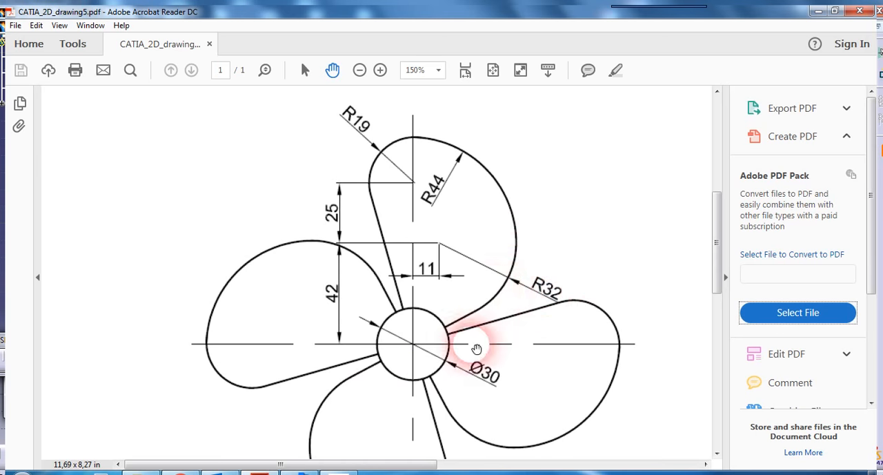
click(358, 470)
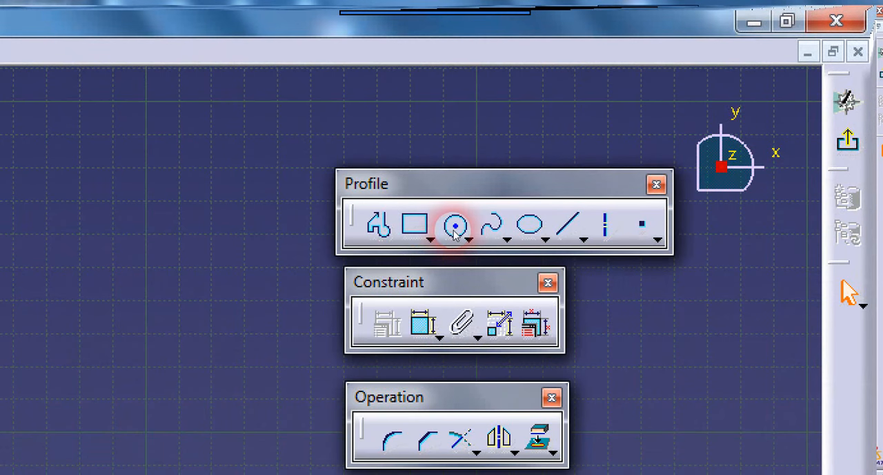
click(457, 236)
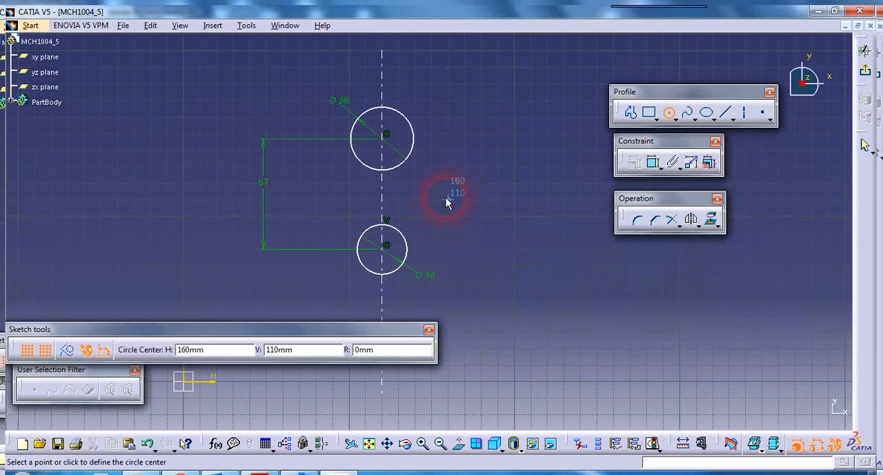
click(448, 200)
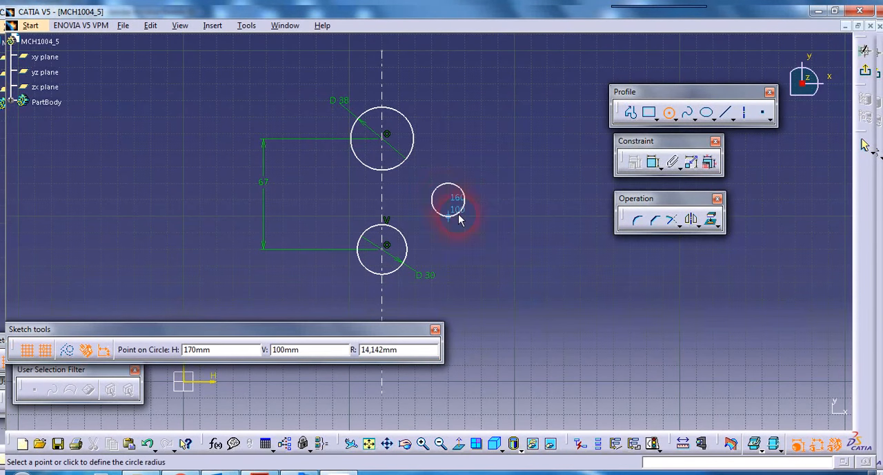
click(475, 232)
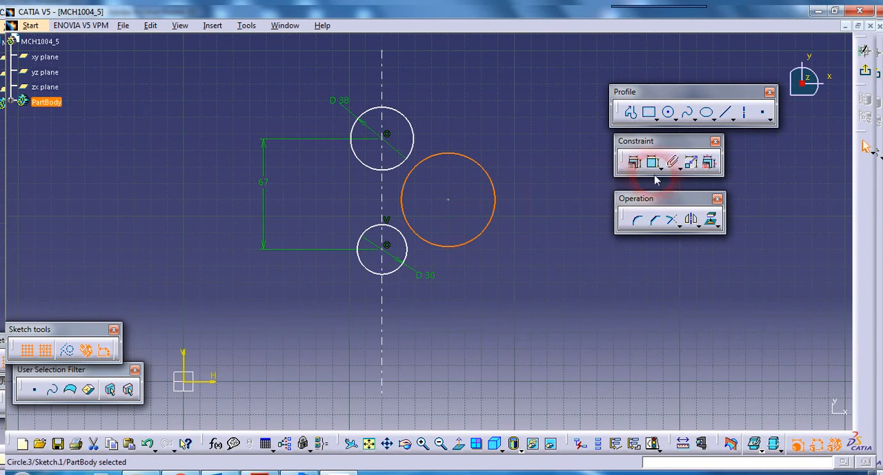
click(604, 186)
Step: Dimension the circle beside the axis and set its diameter to 64 mm
click(653, 165)
click(479, 241)
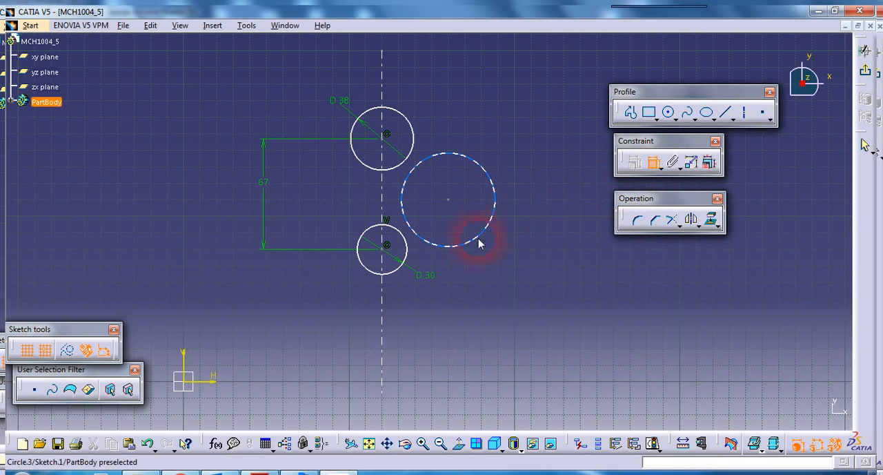
click(511, 250)
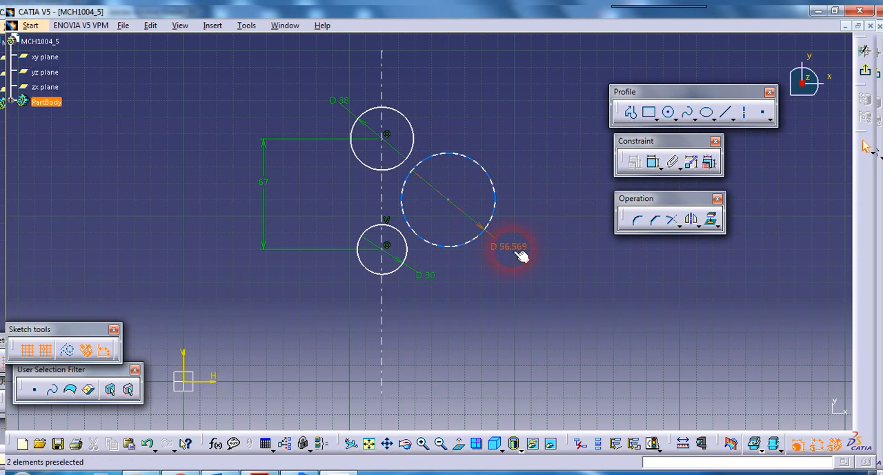
double_click(513, 249)
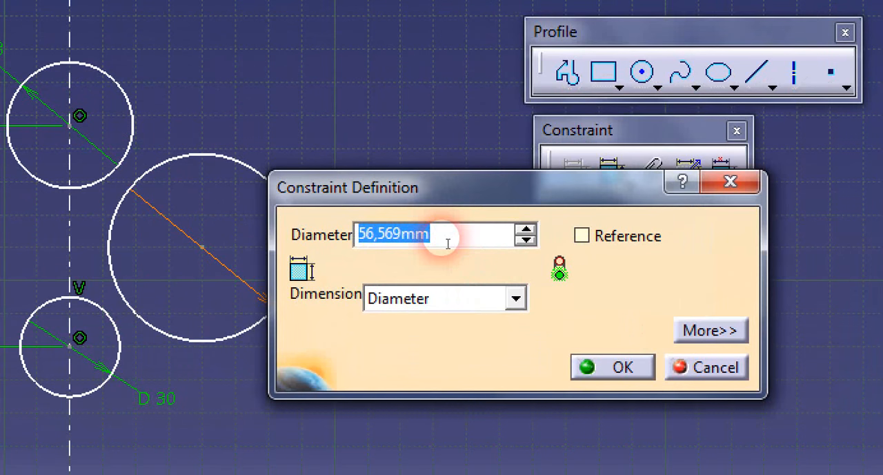
text(64)
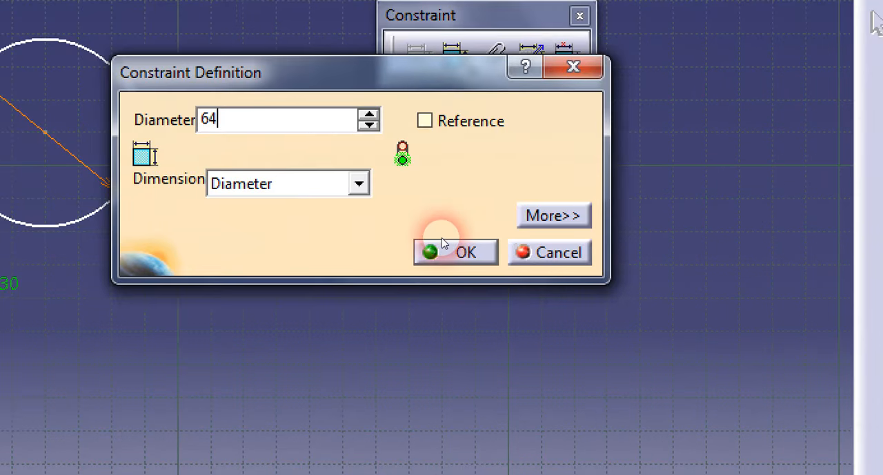
click(616, 366)
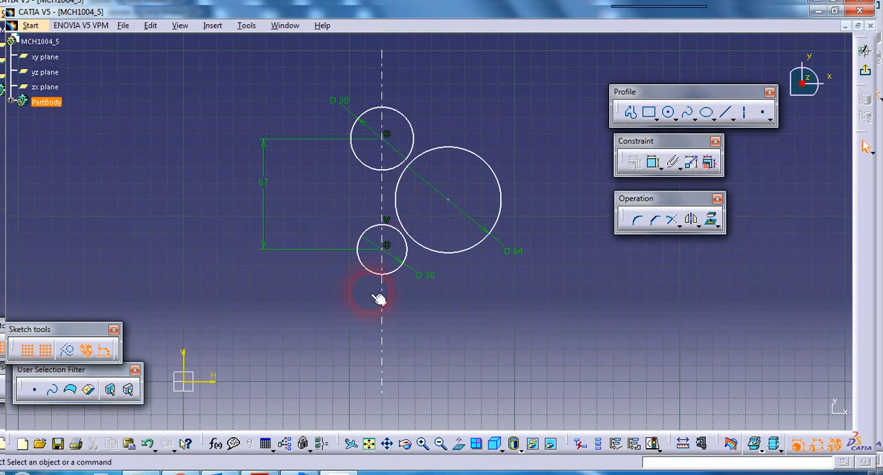
Step: Check the R32 centre offset in the PDF drawing, then dimension the large circle's centre from the vertical axis and set the distance to 11 mm
key(alt+Tab)
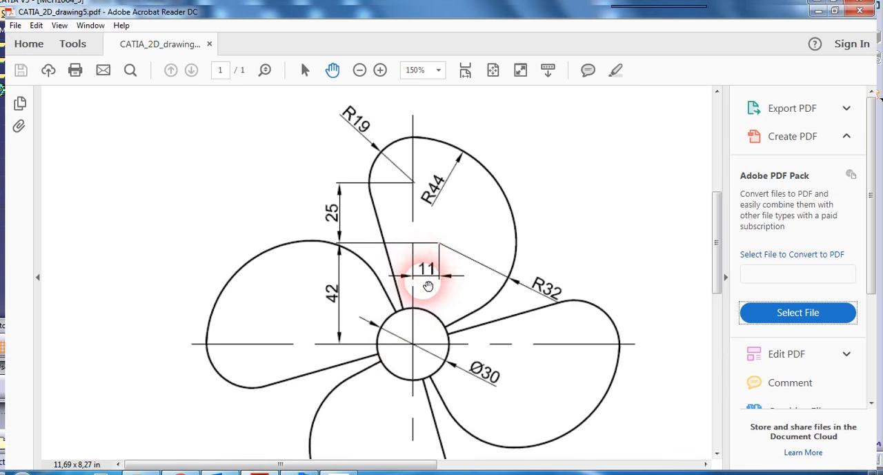
click(344, 472)
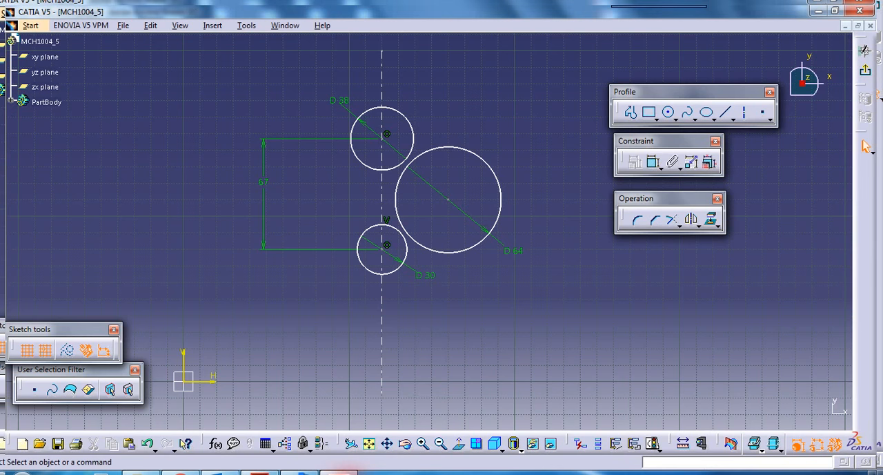
click(654, 167)
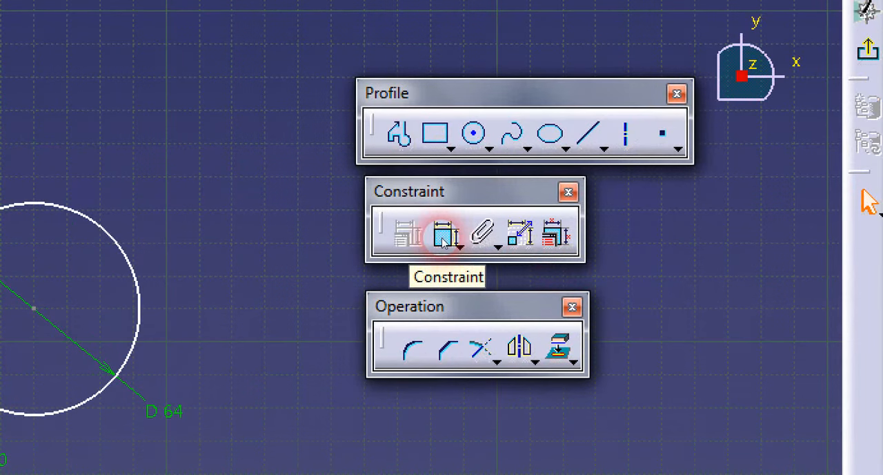
click(654, 167)
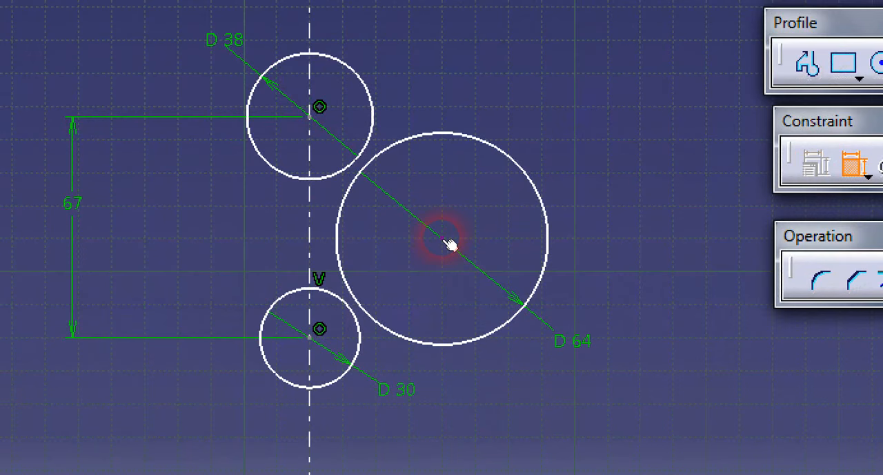
click(445, 239)
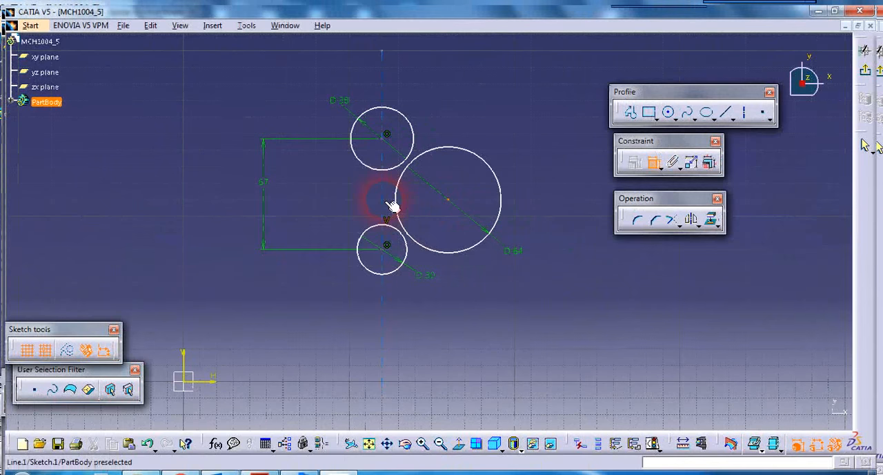
click(390, 206)
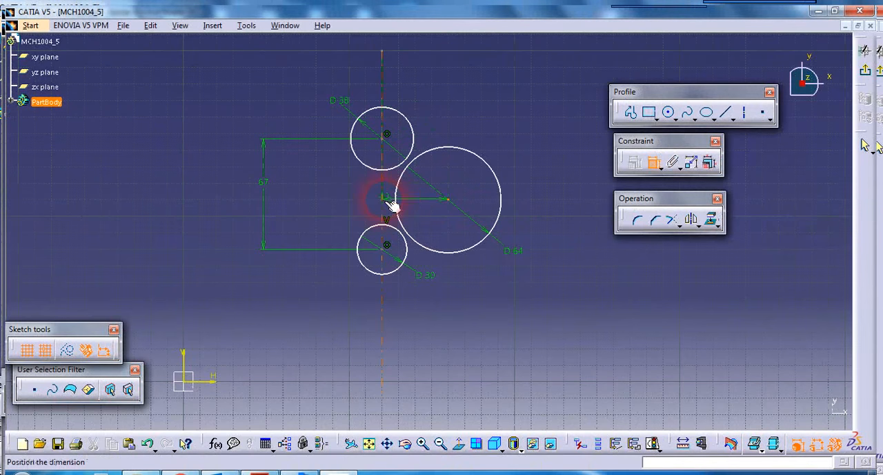
click(418, 83)
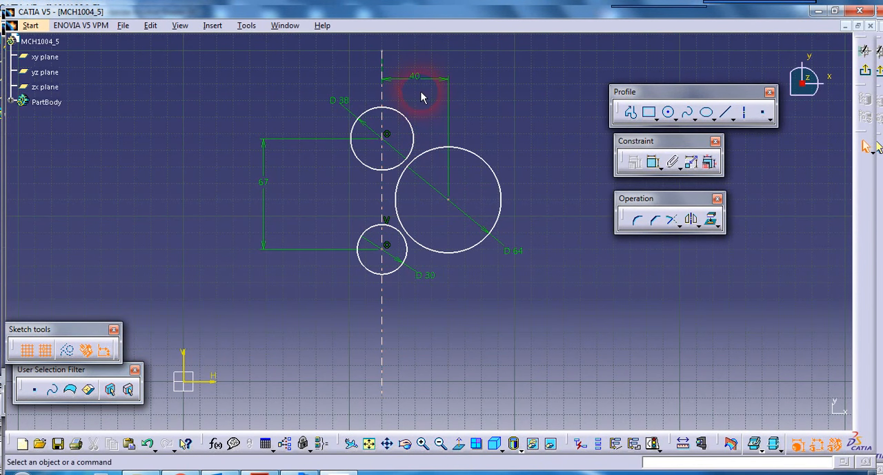
double_click(426, 85)
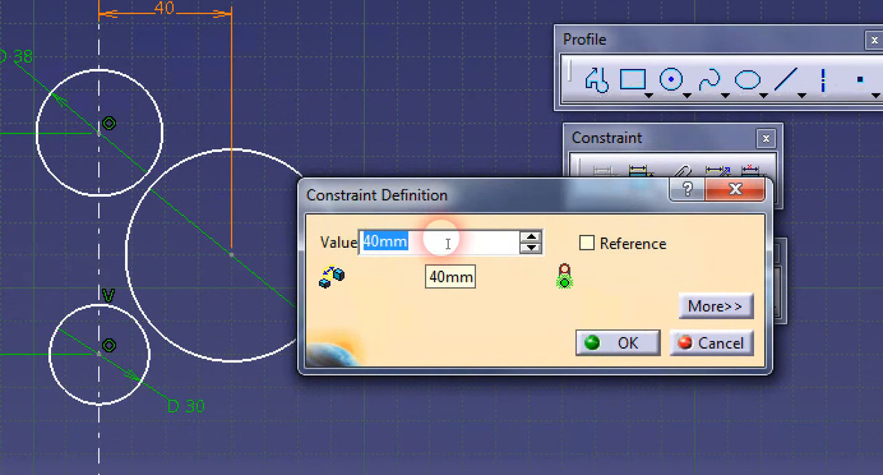
text(11)
click(621, 343)
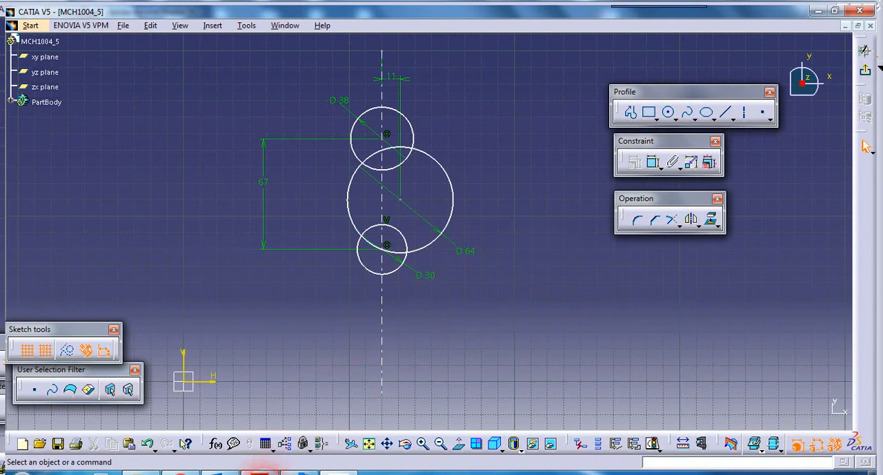
Step: Check the R32 centre height in the PDF drawing, then dimension the vertical distance between the large and hub circle centres and set it to 42 mm
click(262, 473)
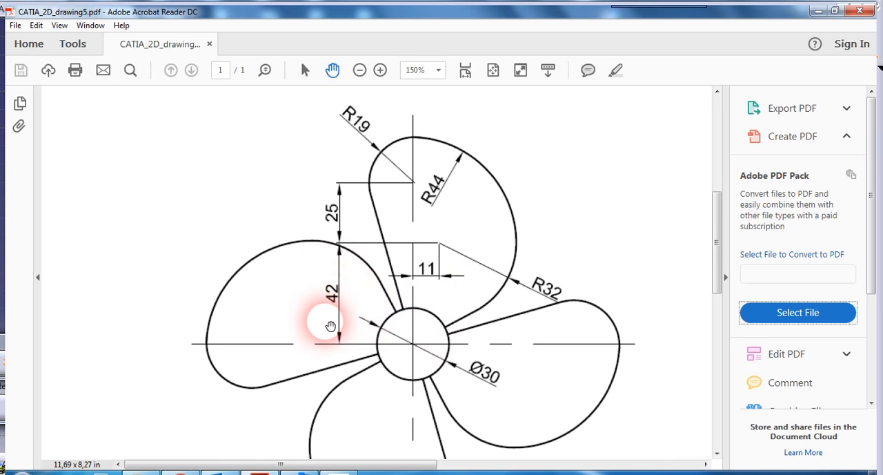
click(338, 472)
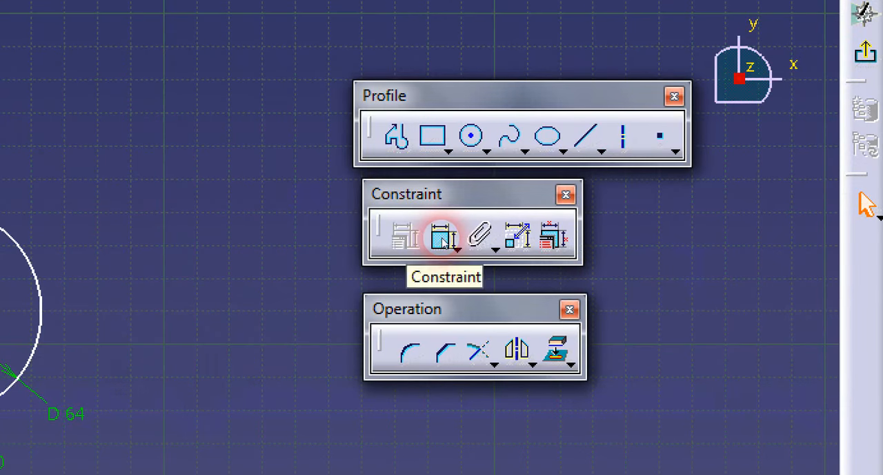
click(444, 239)
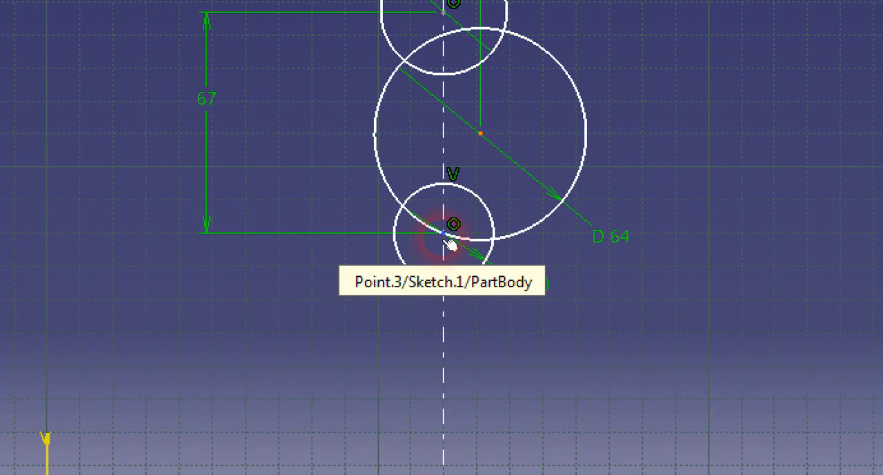
click(443, 233)
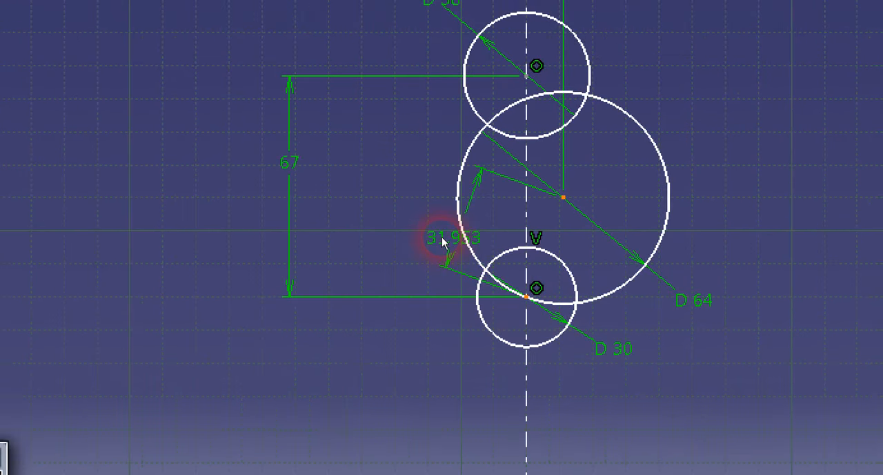
right_click(441, 236)
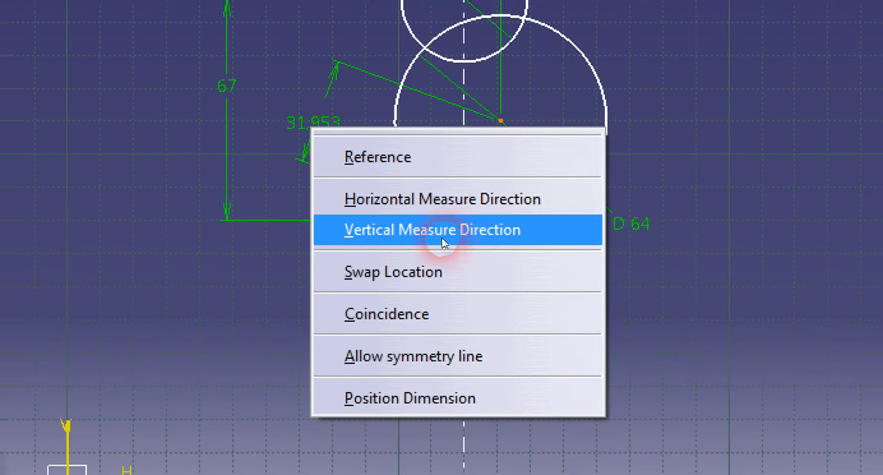
click(442, 235)
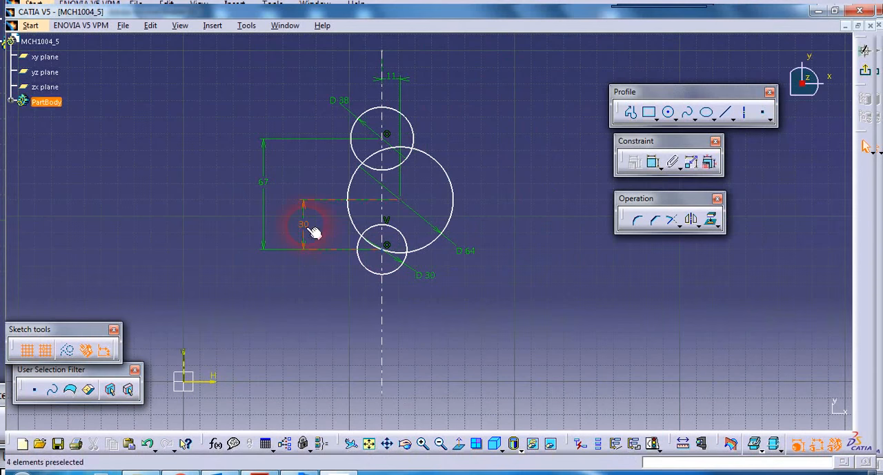
double_click(314, 232)
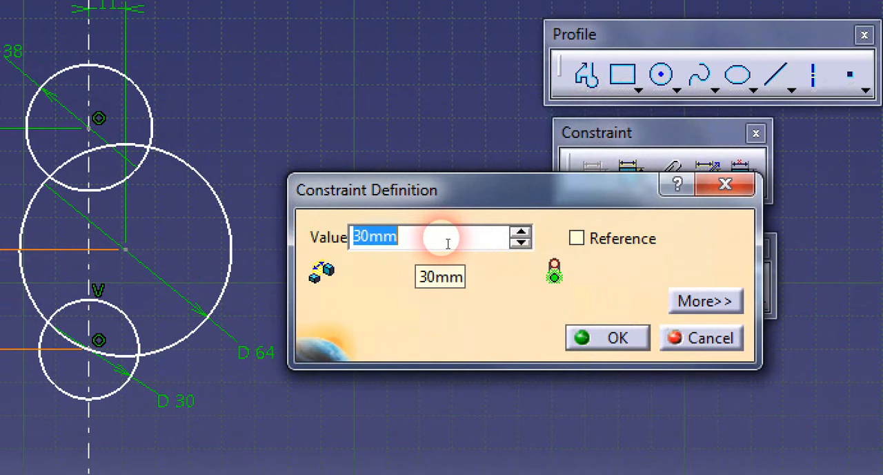
text(42)
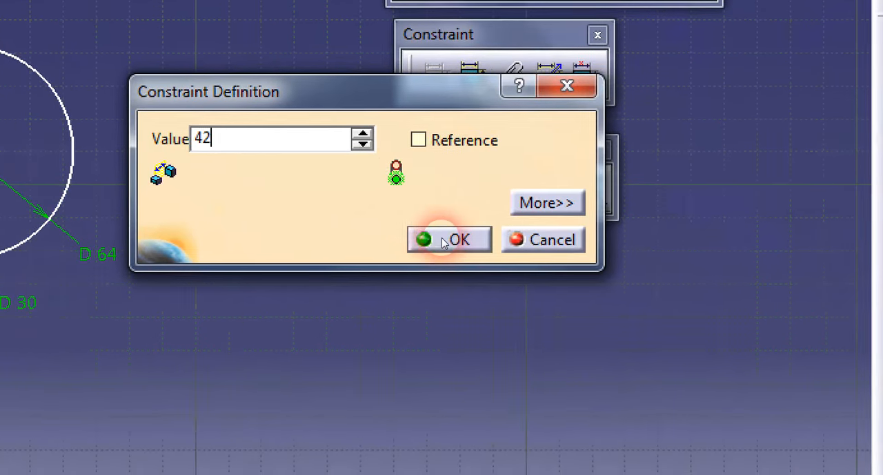
click(611, 341)
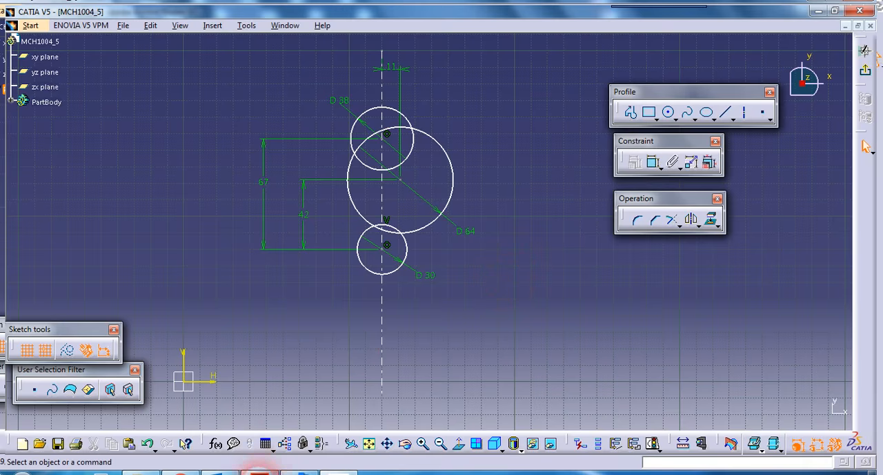
Step: Check the R44 arc in the PDF drawing and sketch a circle about 184 mm in diameter enclosing the existing circles
click(259, 472)
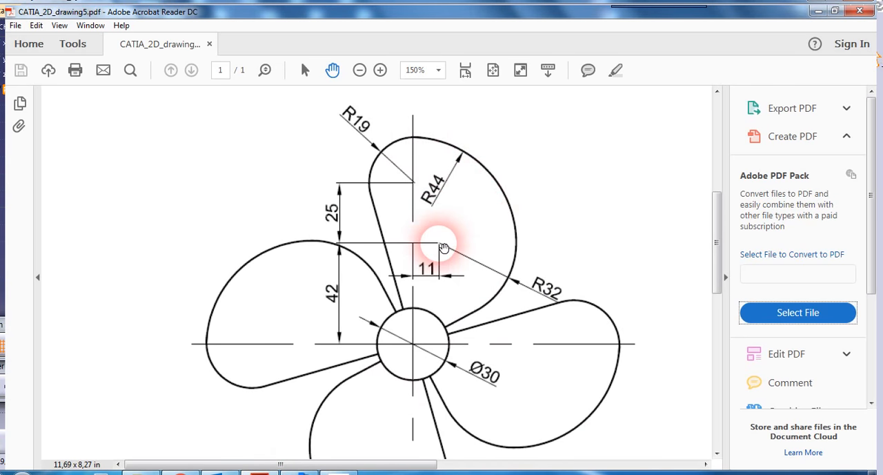
click(345, 470)
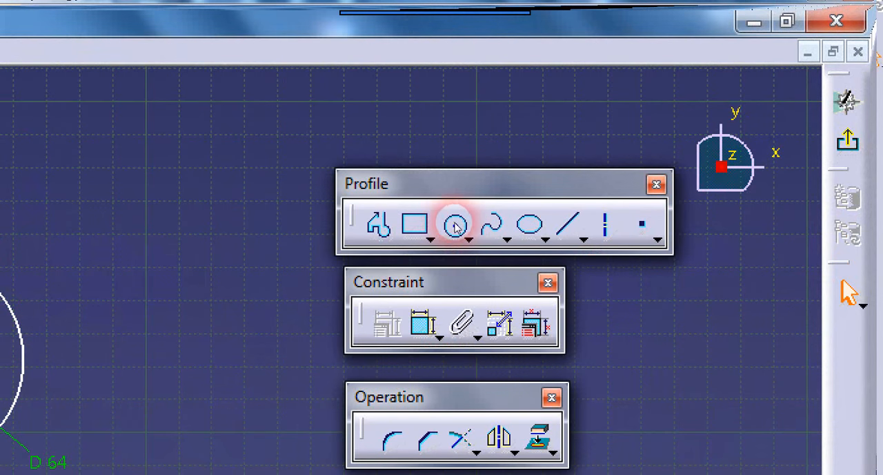
click(456, 226)
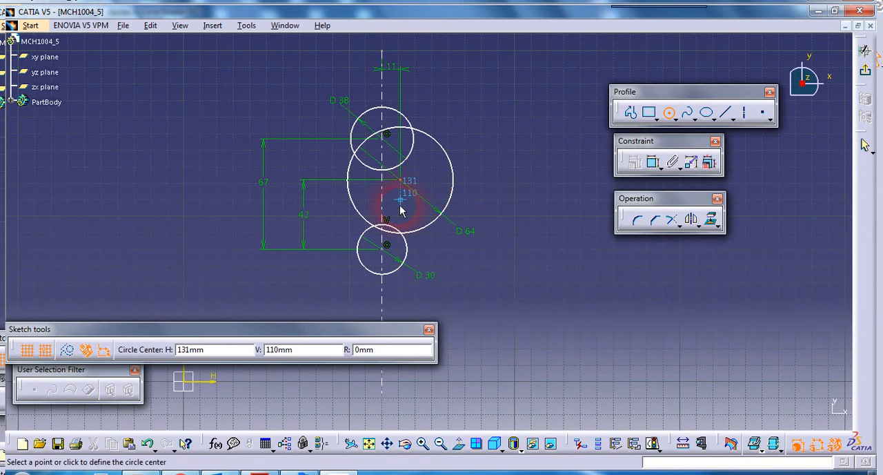
click(394, 206)
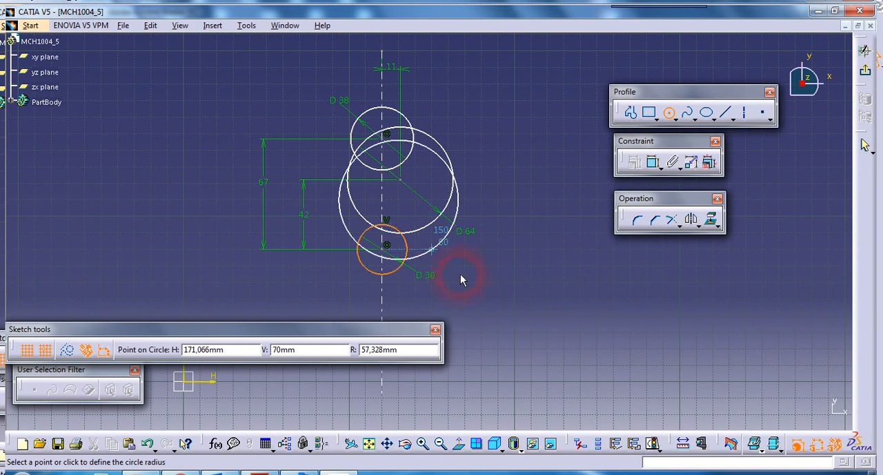
click(492, 315)
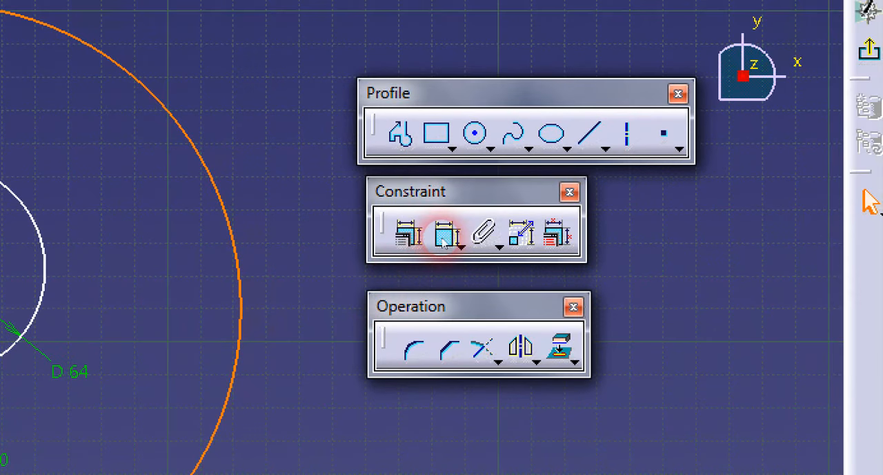
Step: Dimension the large outer circle and set its diameter to 88 mm
click(445, 238)
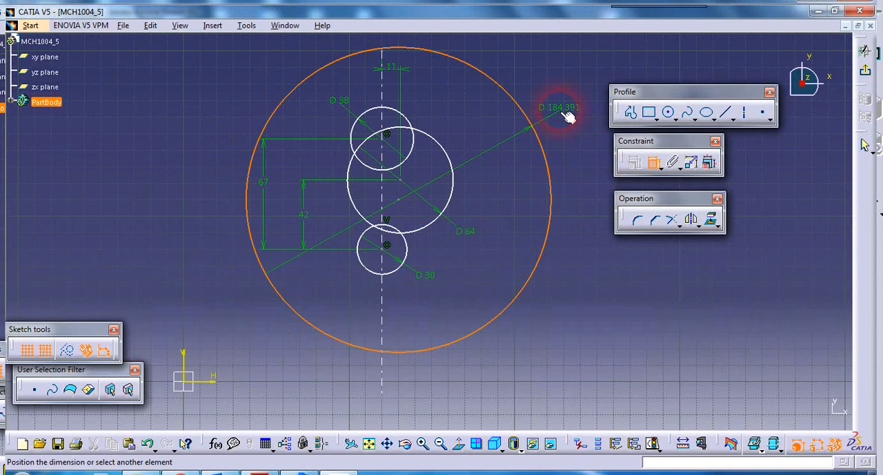
click(567, 118)
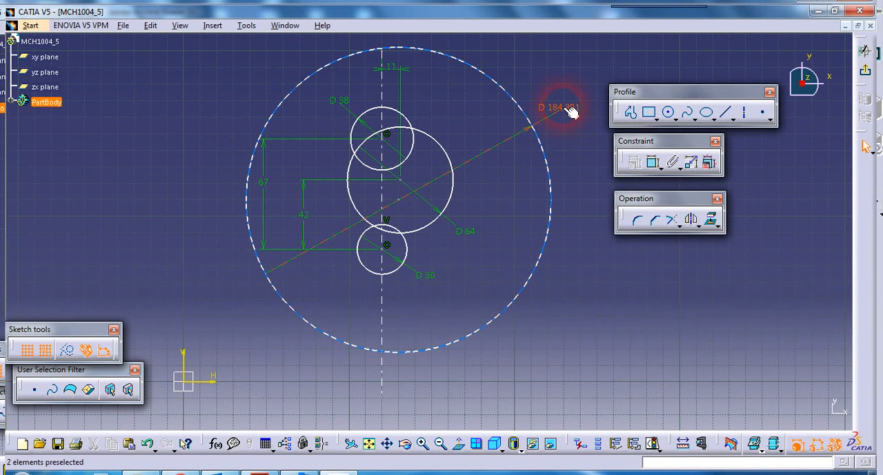
double_click(565, 109)
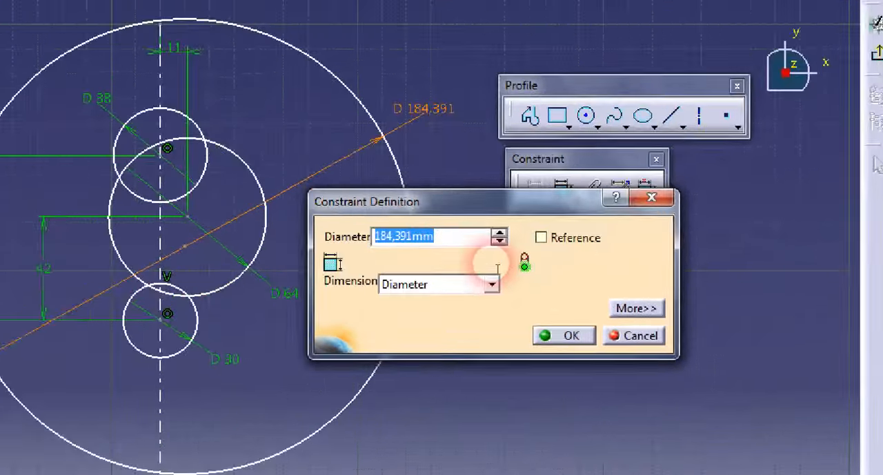
text(88)
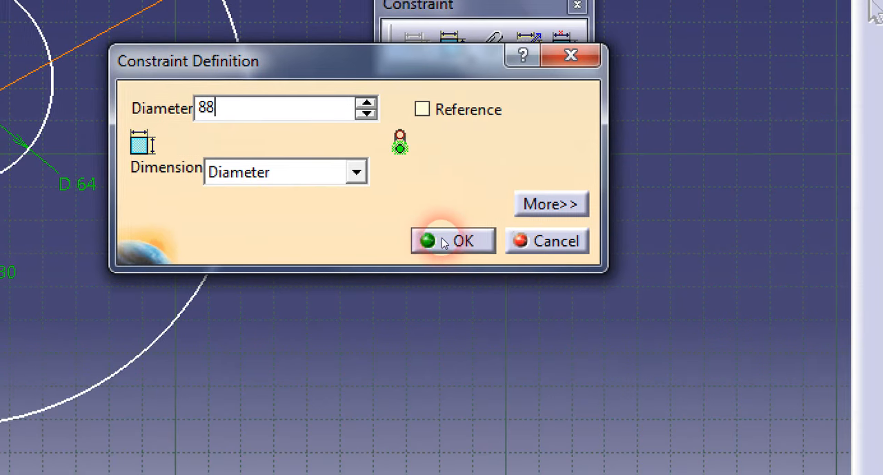
click(590, 369)
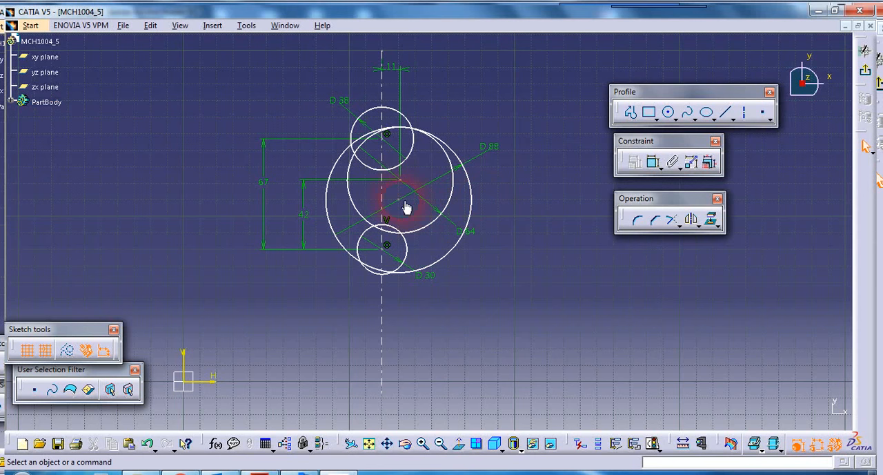
Step: Move the 88 mm circle upward so that it surrounds the 38 mm and 64 mm circles
drag(404, 200, 405, 173)
click(514, 192)
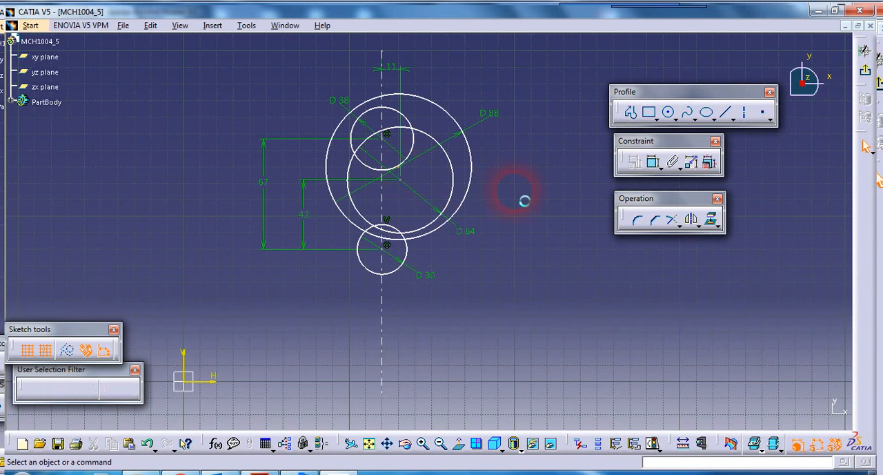
mouse_move(512, 185)
middle_down()
mouse_move(511, 230)
mouse_move(510, 197)
mouse_move(500, 188)
middle_up()
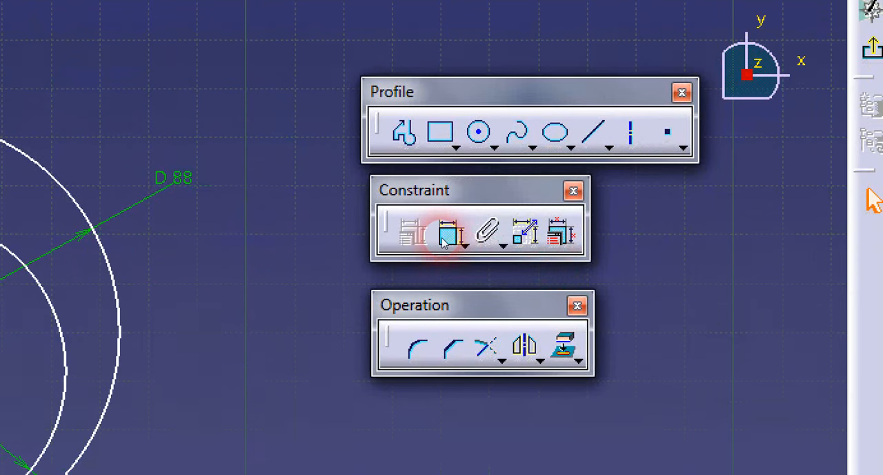
Step: Constrain the 88 mm circle to be tangent to the 38 mm circle
click(445, 236)
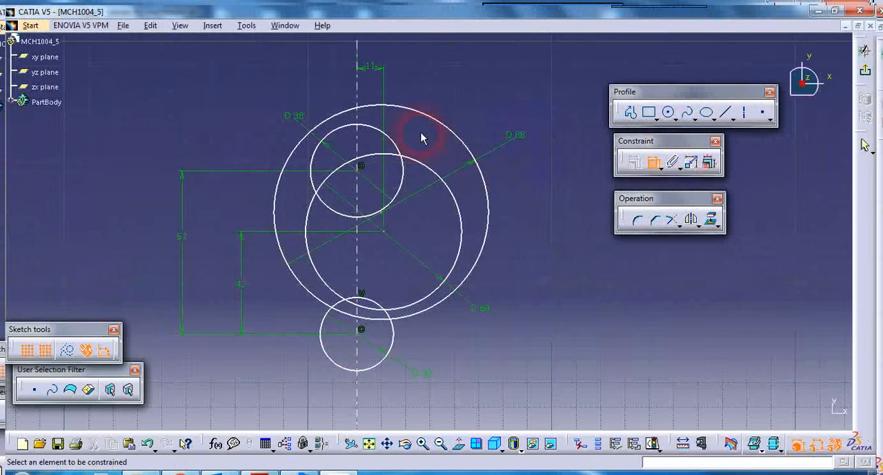
click(388, 111)
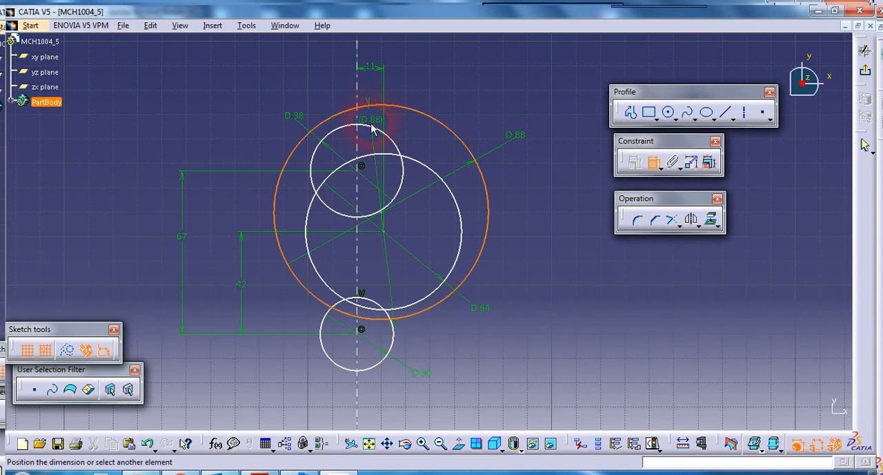
click(381, 133)
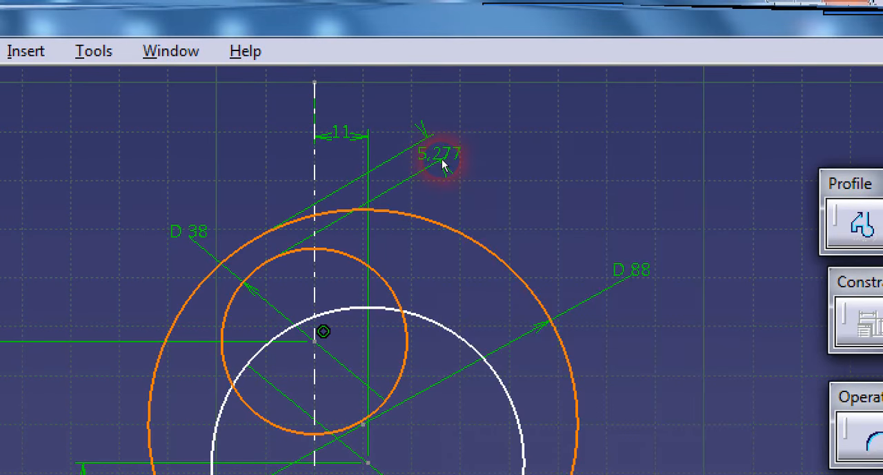
right_click(416, 88)
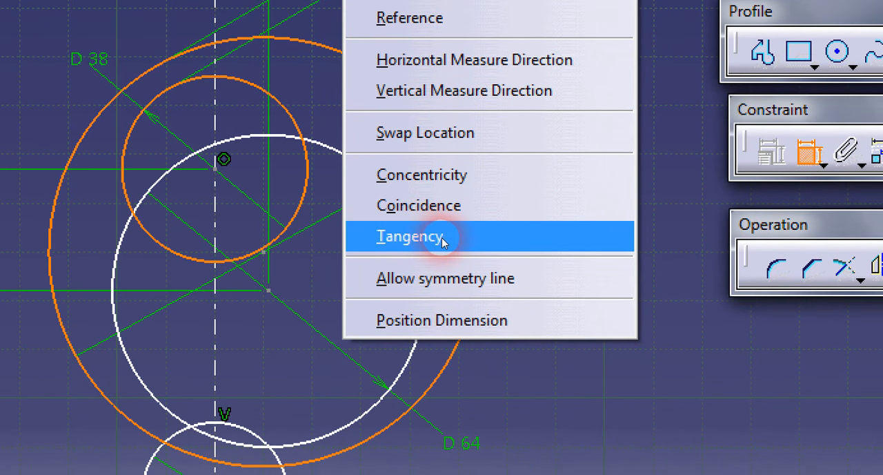
click(441, 237)
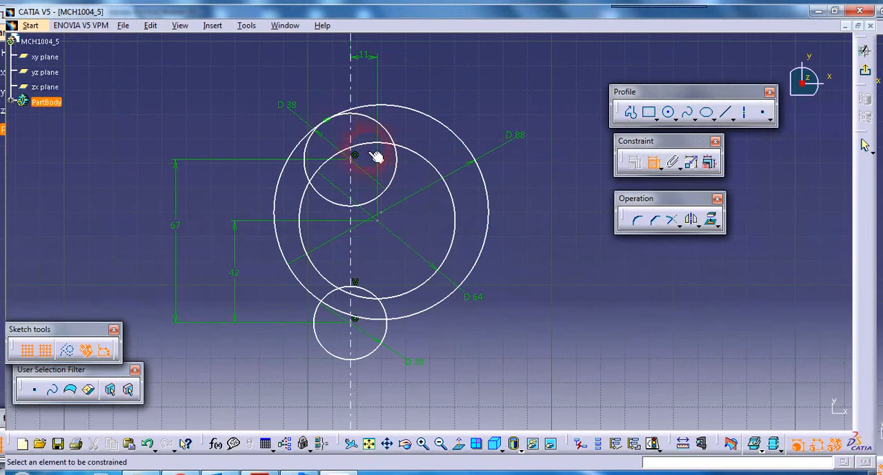
Step: Constrain the 88 mm circle to be tangent to the 64 mm circle and leave the constraint command
click(443, 128)
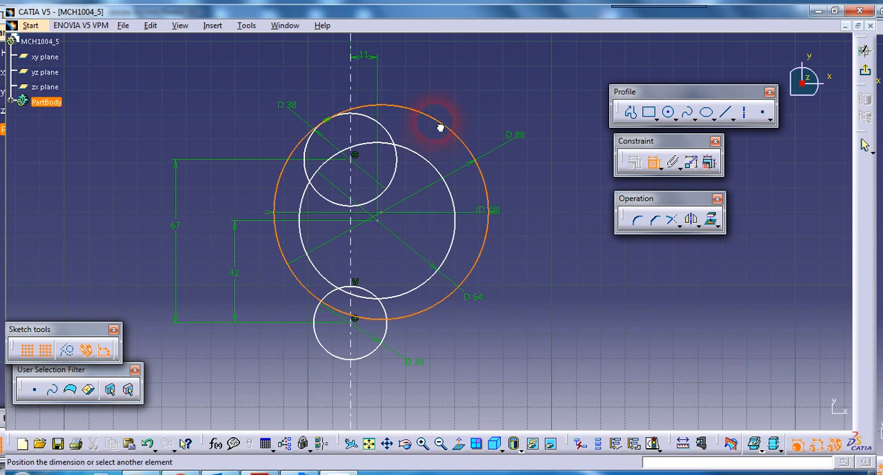
click(430, 165)
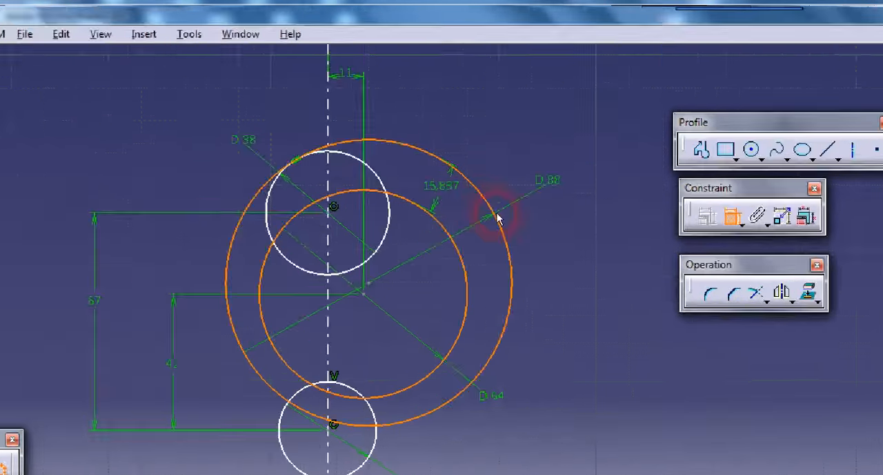
right_click(434, 150)
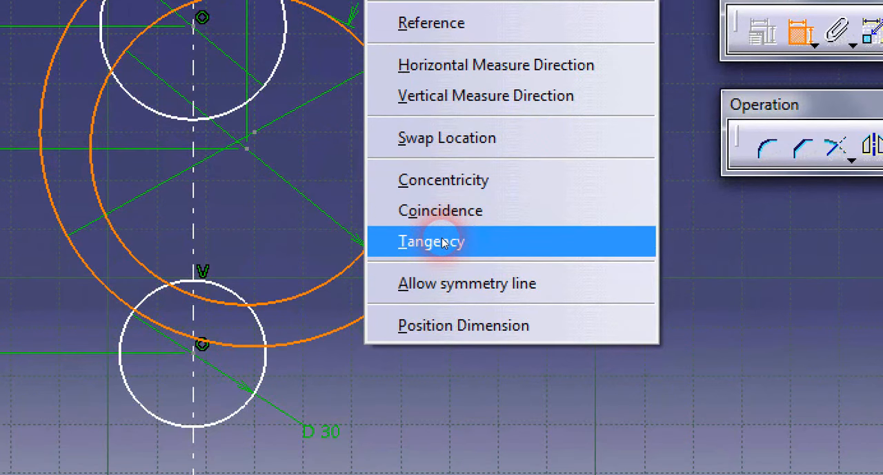
click(441, 243)
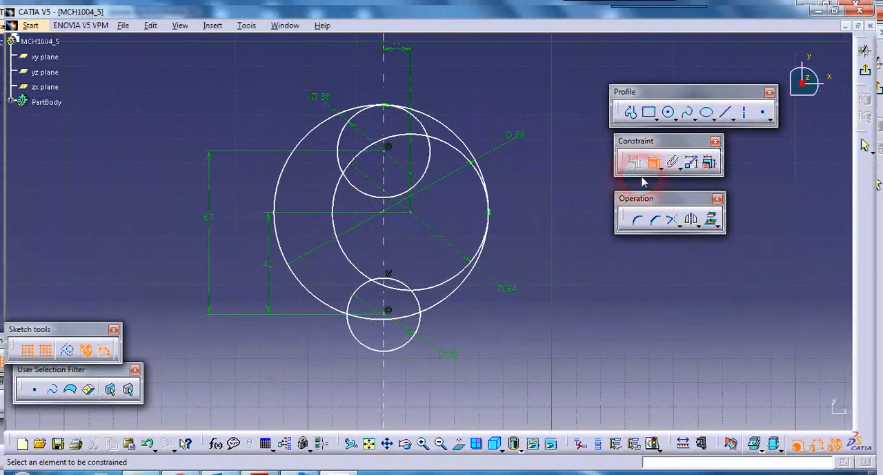
click(653, 168)
mouse_move(542, 188)
middle_down()
mouse_move(528, 191)
mouse_move(523, 209)
middle_up()
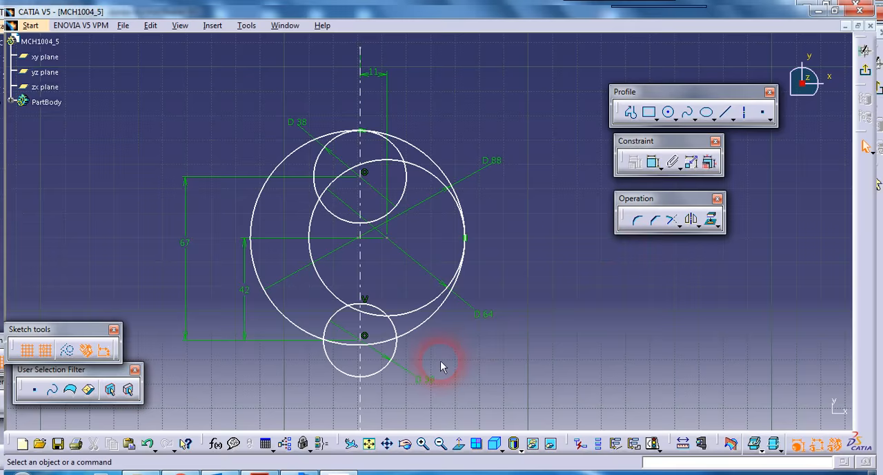
Step: Check the blade's straight edges in the PDF drawing and draw a bi-tangent line from the 38 mm circle's outer side to the hub centre
click(259, 472)
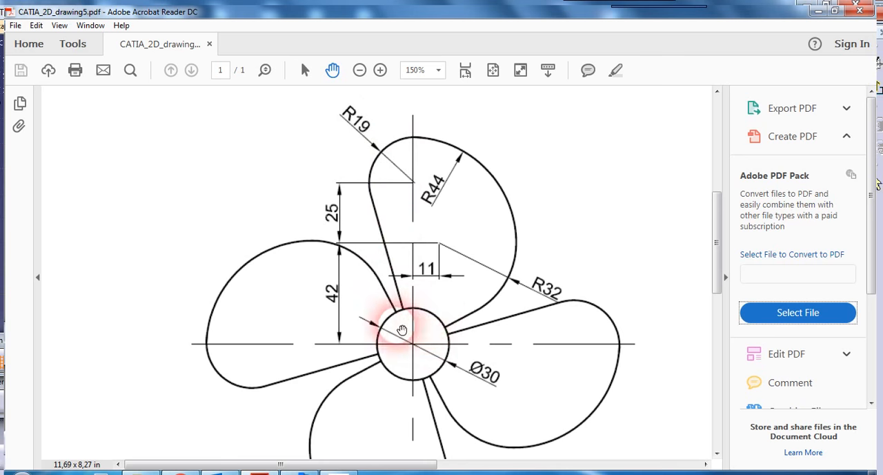
click(338, 472)
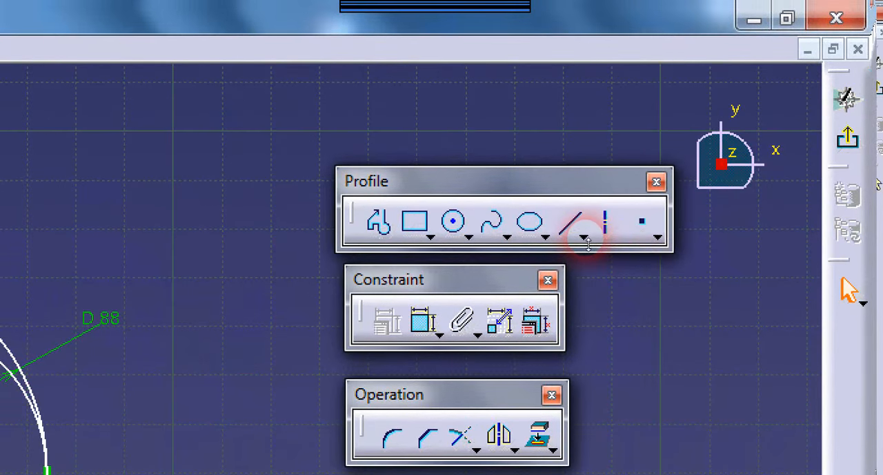
click(583, 237)
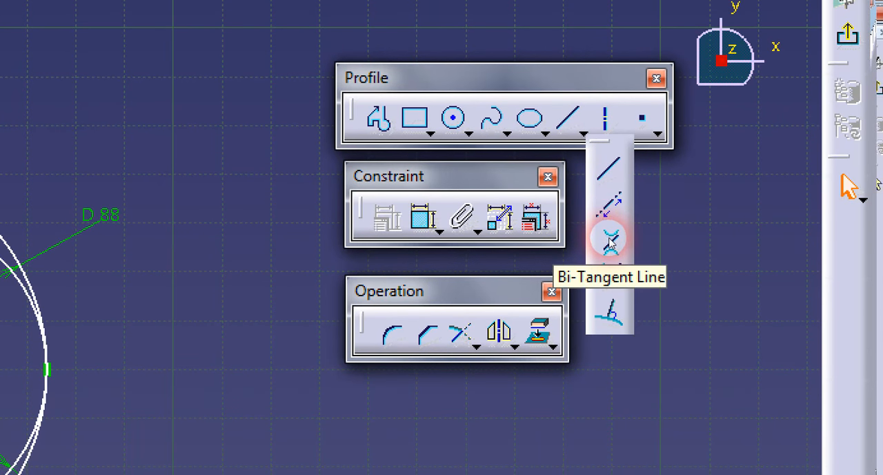
click(610, 240)
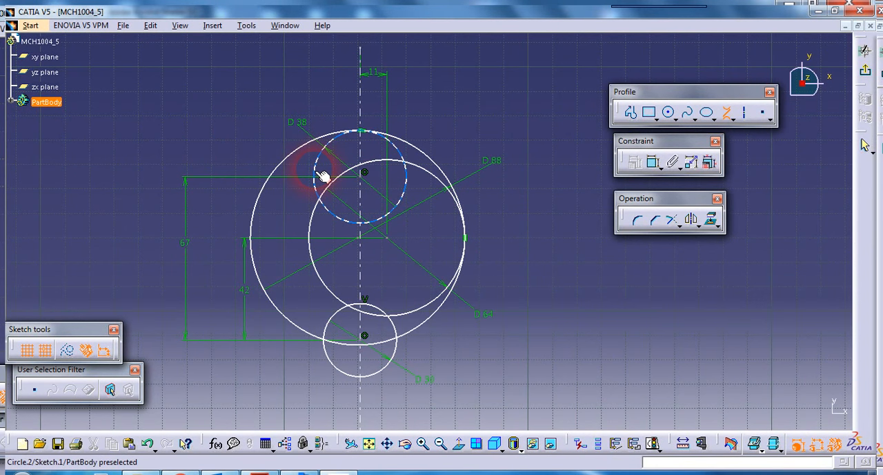
click(321, 174)
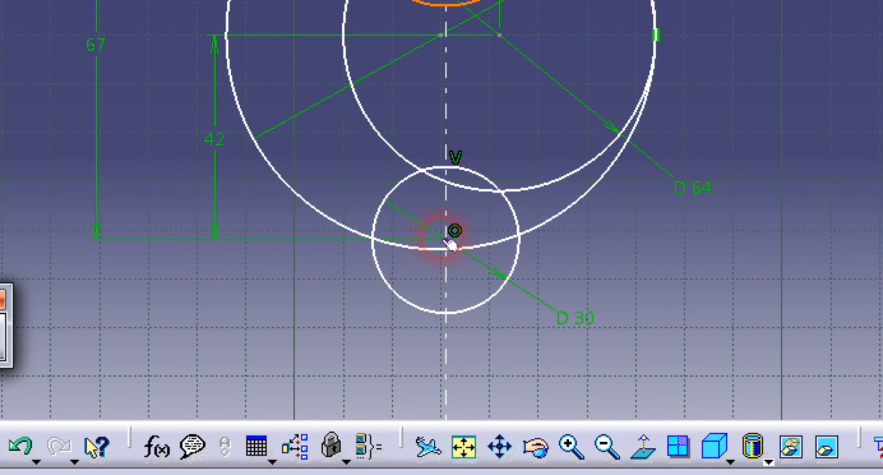
click(448, 241)
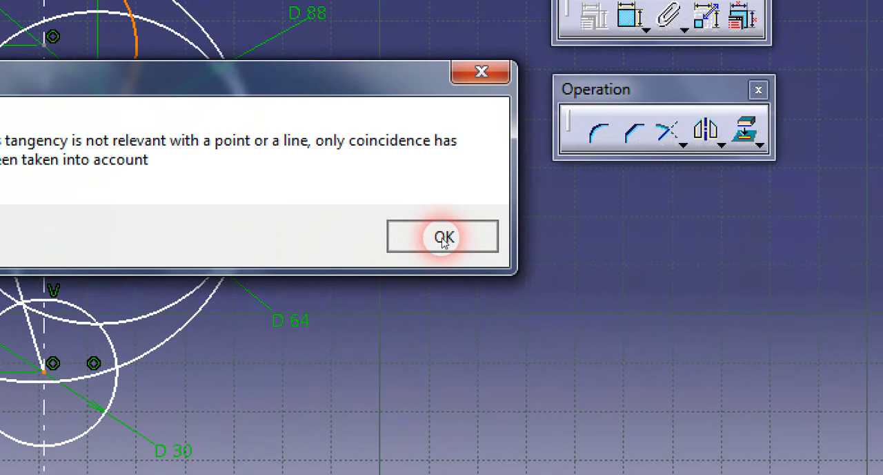
click(443, 238)
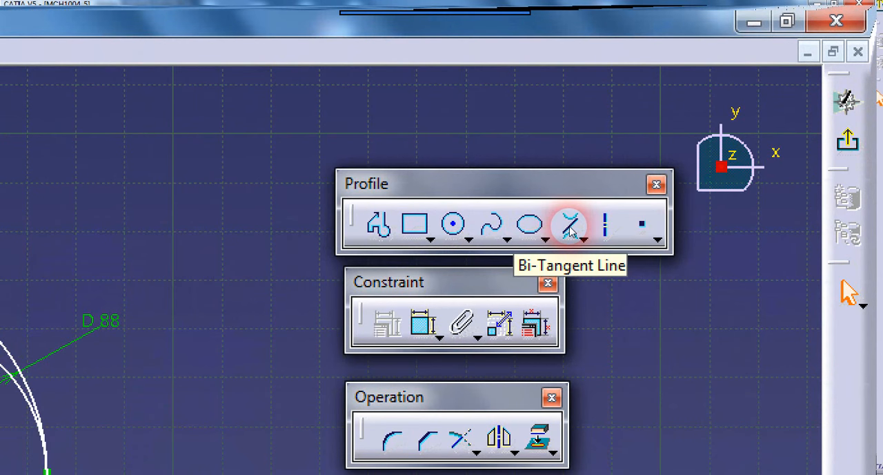
Step: Draw a second bi-tangent line between the lower part of the 64 mm circle and the hub centre
click(569, 226)
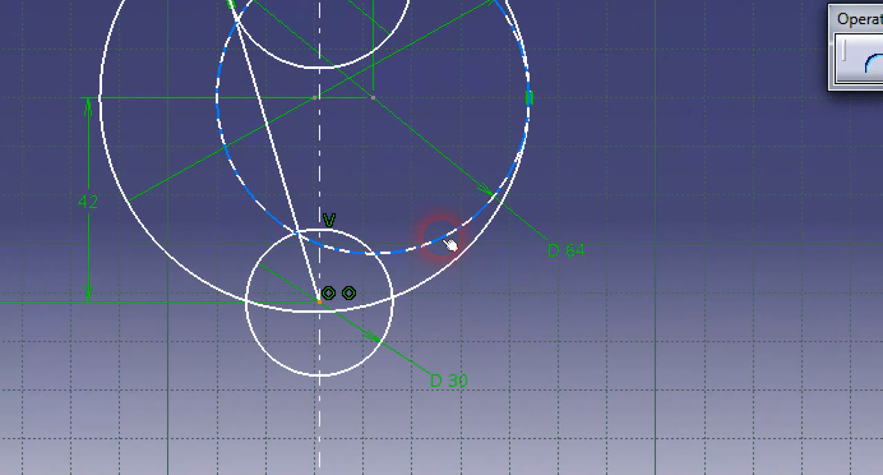
click(444, 240)
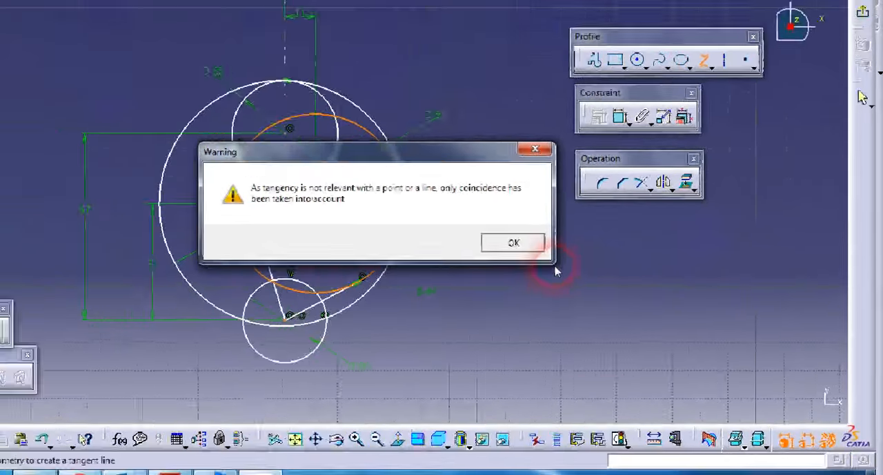
click(450, 235)
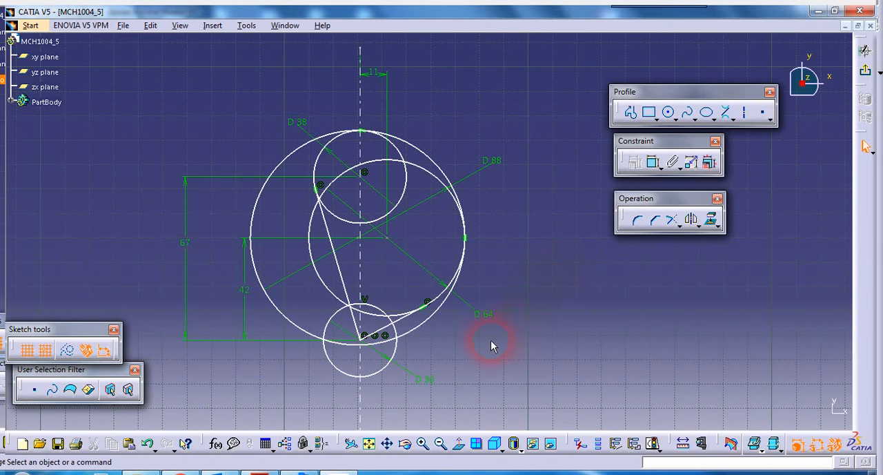
Step: Quick Trim the 88 mm circle so only its outer arc between the 38 mm and 64 mm circles remains
click(680, 225)
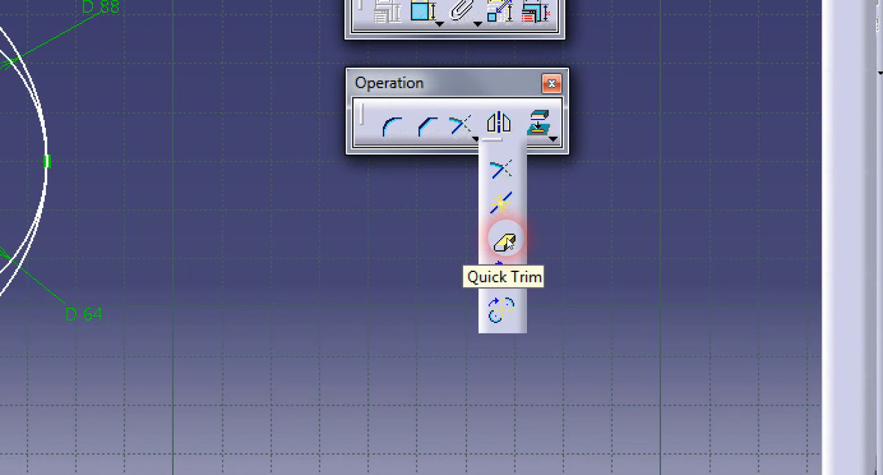
click(504, 241)
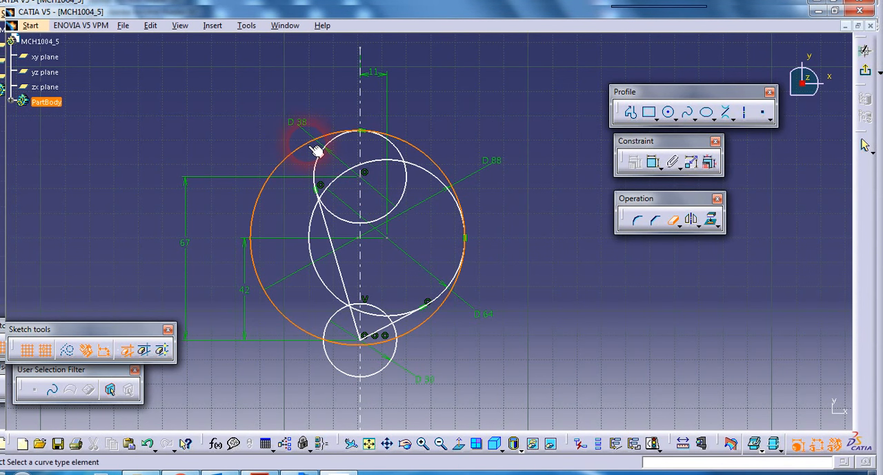
click(314, 150)
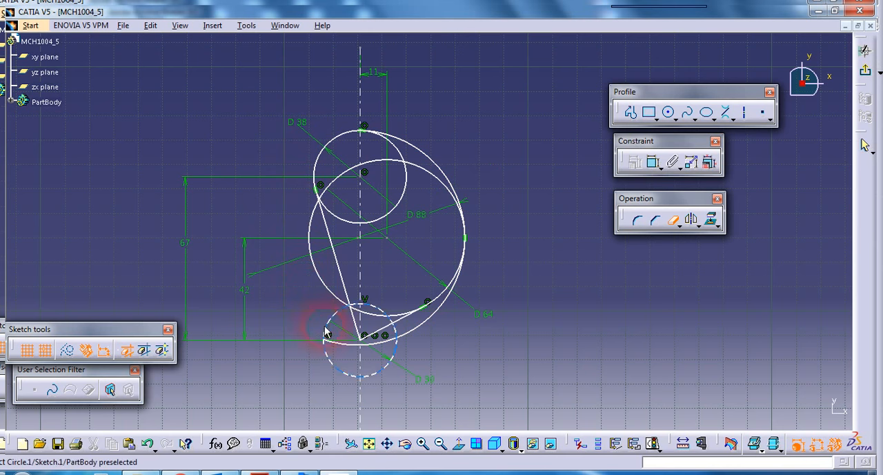
click(341, 344)
click(380, 341)
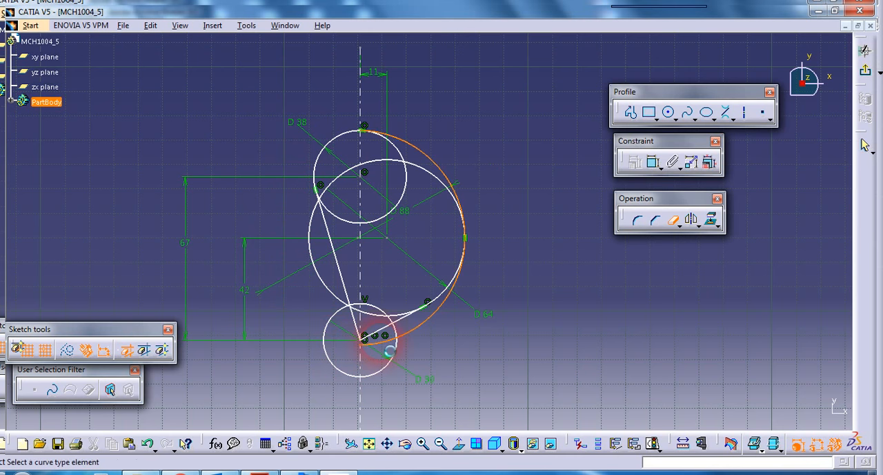
click(421, 326)
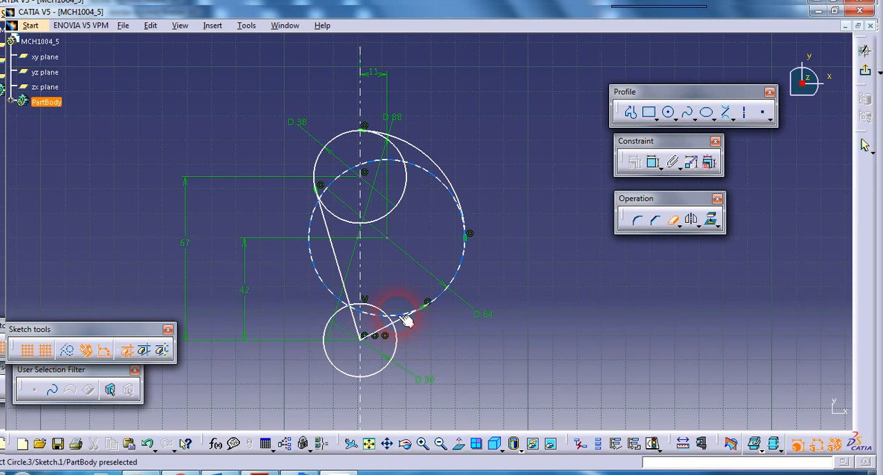
Step: Trim away the parts of the two straight blade lines and the 64 mm circle that lie inside the hub circle
click(380, 330)
click(405, 318)
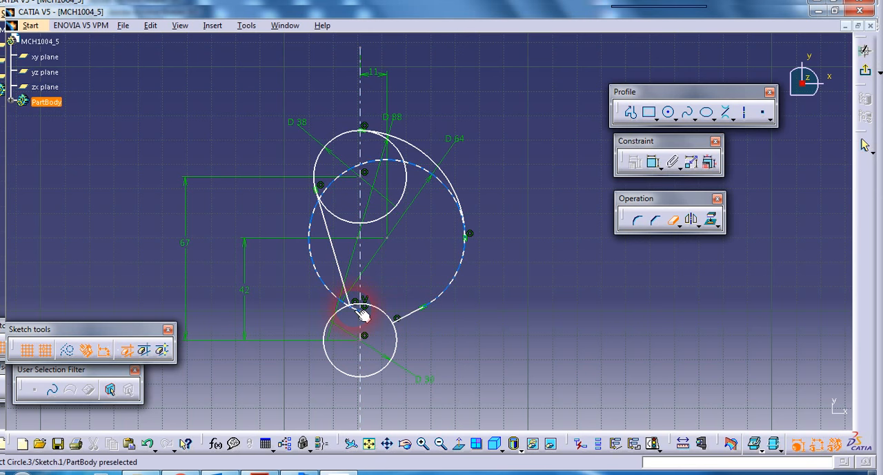
mouse_move(363, 315)
middle_down()
mouse_move(359, 242)
mouse_move(391, 265)
mouse_move(368, 278)
middle_up()
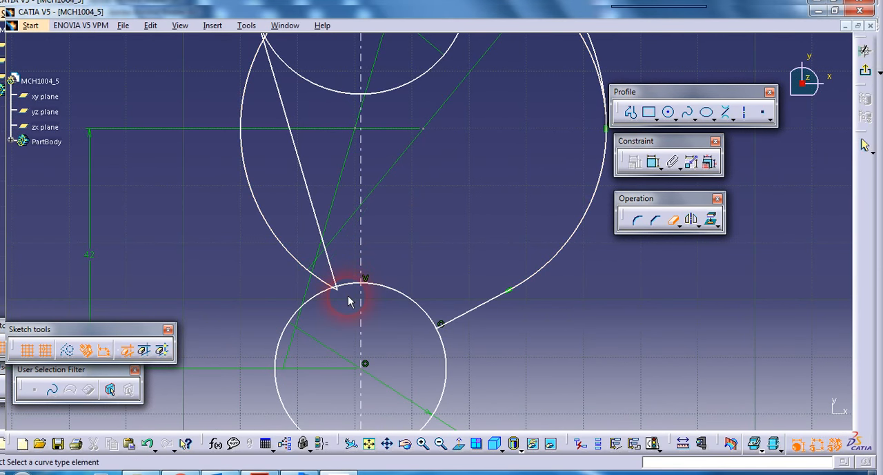
middle_drag(347, 308, 396, 203)
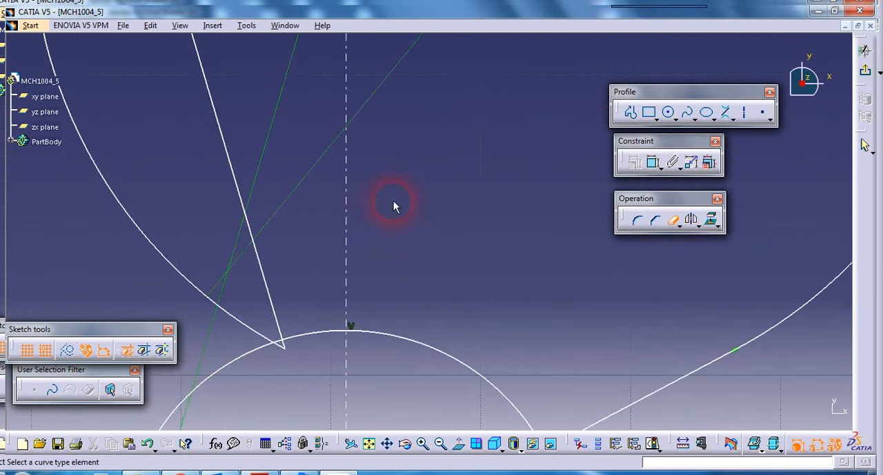
click(281, 347)
click(288, 350)
Step: Trim the remaining inner arcs of the 64 mm and 38 mm circles to leave one closed blade outline, and leave Quick Trim
mouse_move(361, 251)
middle_down()
mouse_move(374, 380)
mouse_move(357, 255)
mouse_move(422, 257)
mouse_move(393, 319)
mouse_move(391, 305)
middle_up()
click(361, 155)
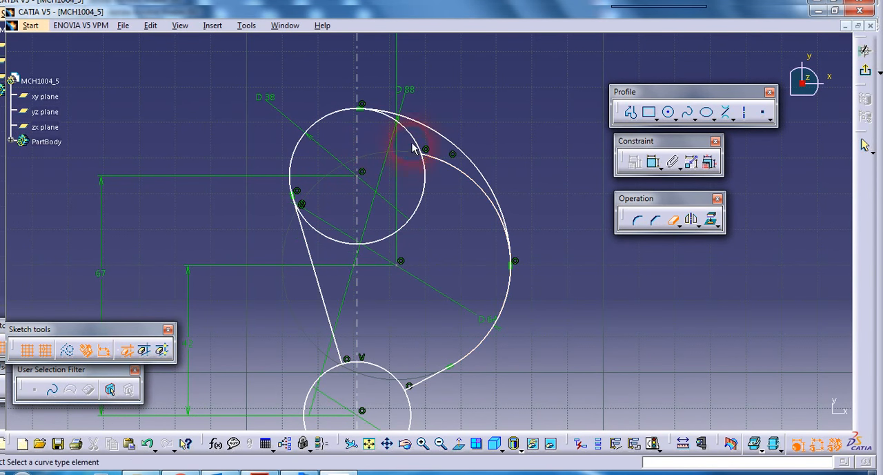
click(448, 170)
click(339, 247)
click(395, 230)
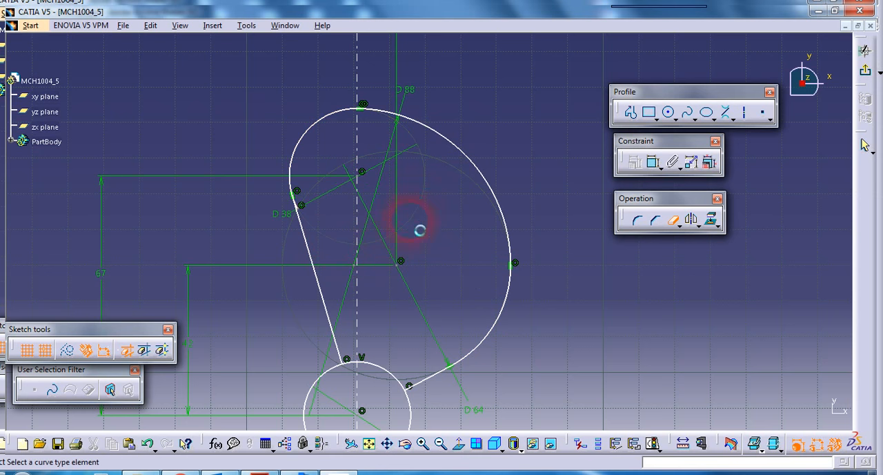
mouse_move(446, 300)
middle_down()
mouse_move(451, 249)
mouse_move(456, 290)
middle_up()
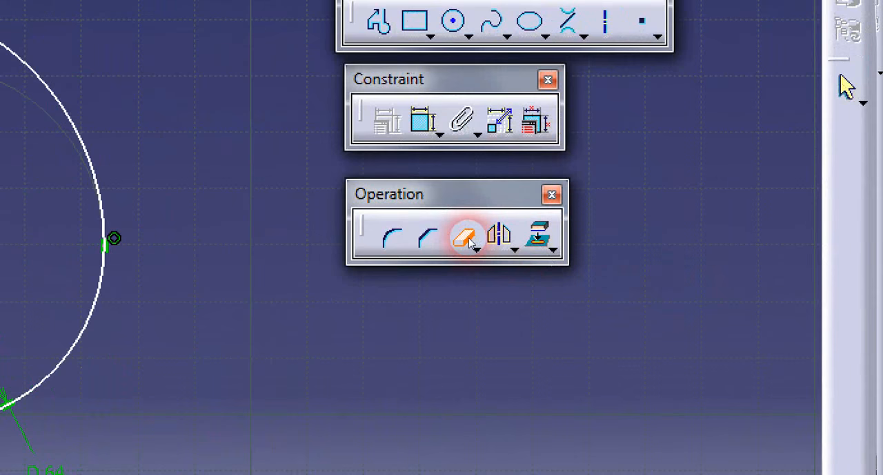
click(466, 238)
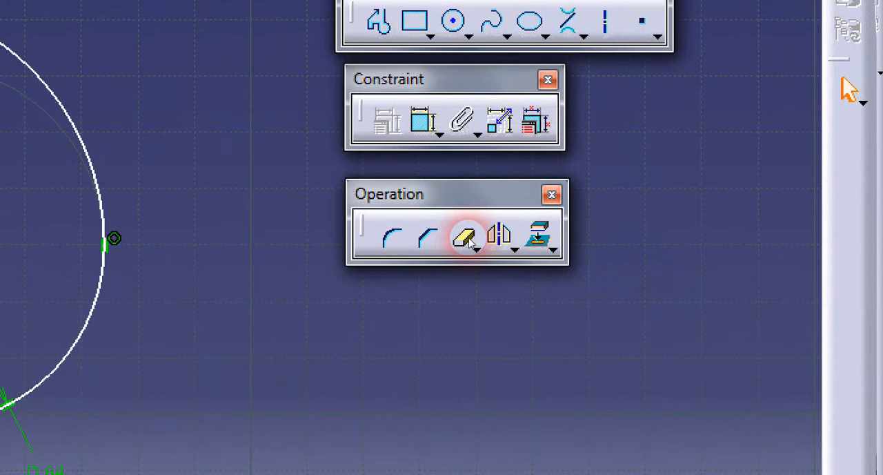
mouse_move(511, 284)
middle_down()
mouse_move(506, 276)
mouse_move(507, 306)
mouse_move(503, 297)
middle_up()
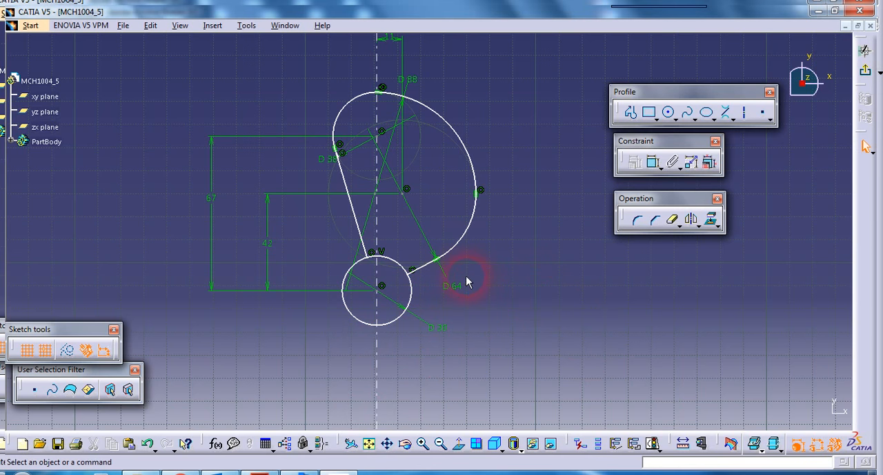
Step: Start a Rotate of the five blade outline elements in duplicate mode with 3 instances and constraint conservation
click(428, 268)
ctrl+click(481, 230)
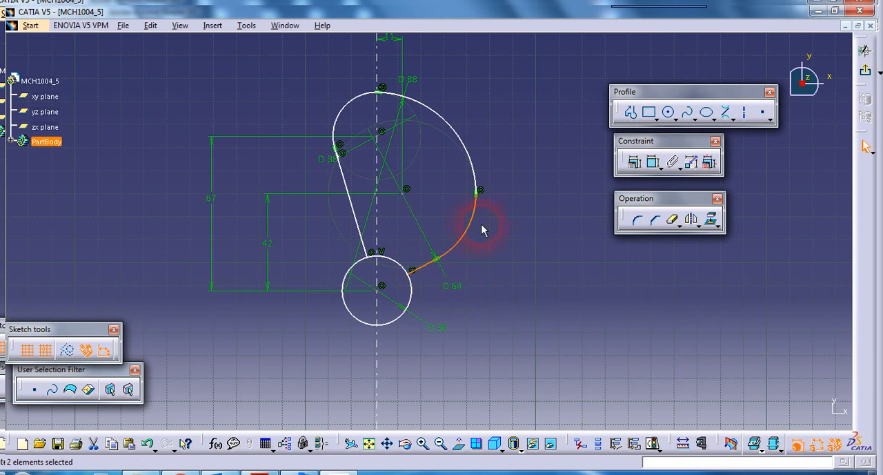
ctrl+click(474, 152)
ctrl+click(354, 109)
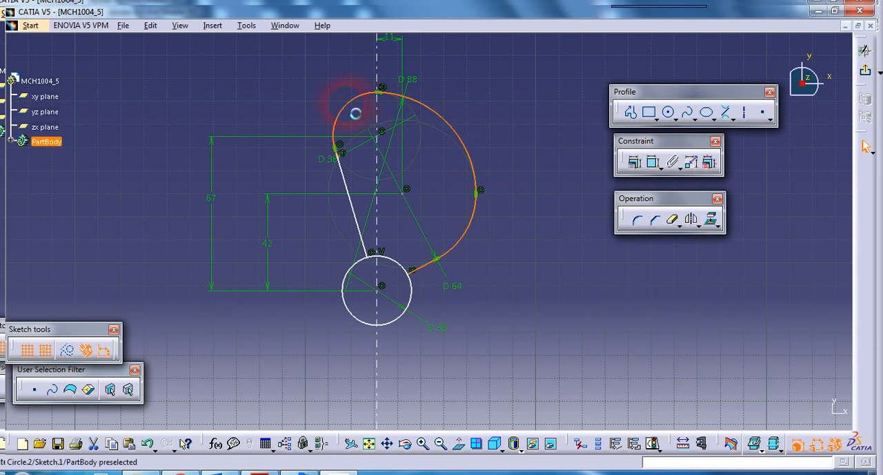
ctrl+click(352, 182)
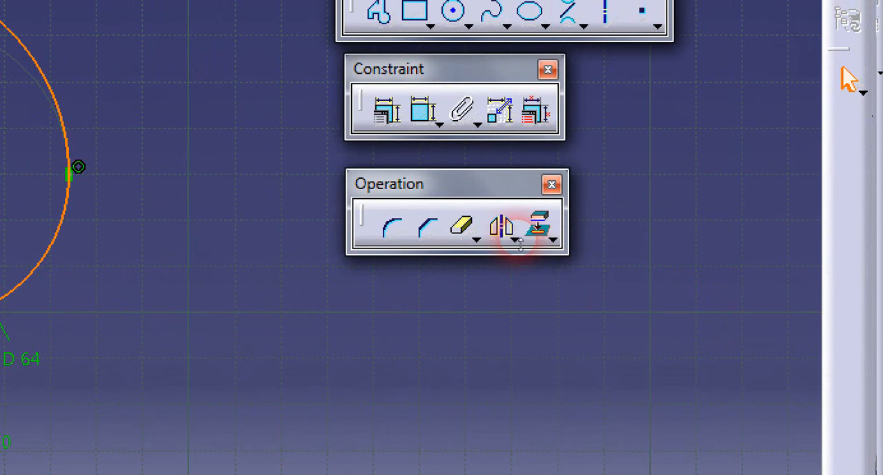
click(517, 240)
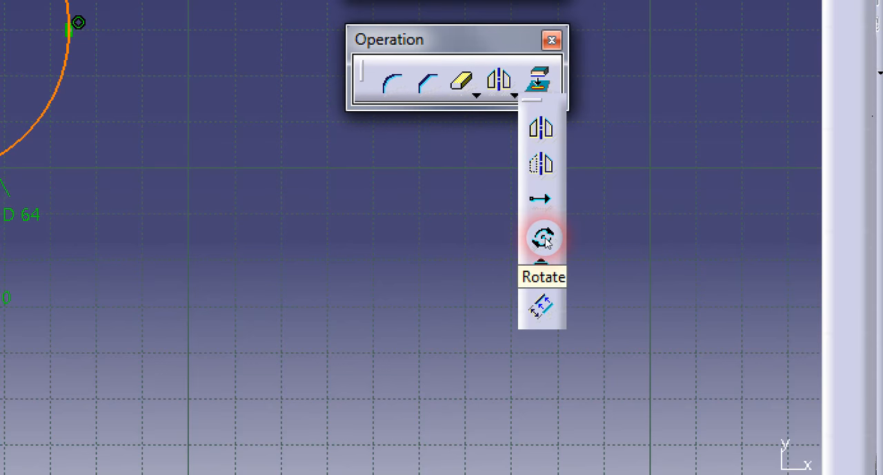
click(544, 238)
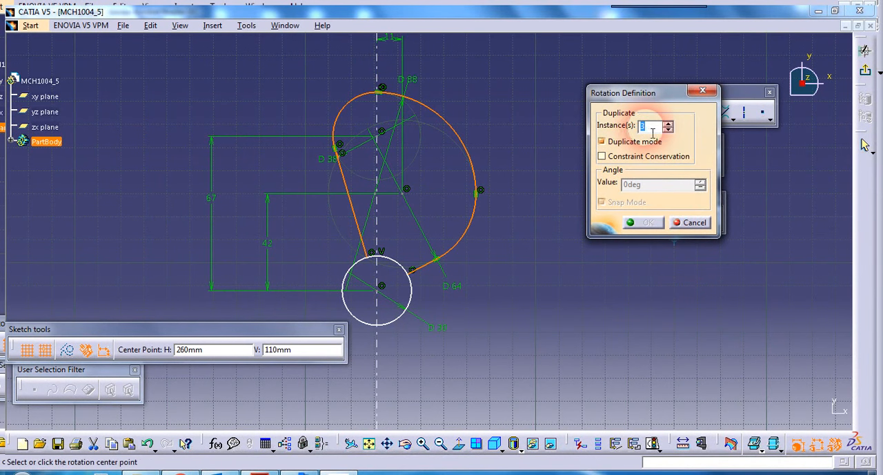
drag(655, 132, 638, 132)
click(652, 130)
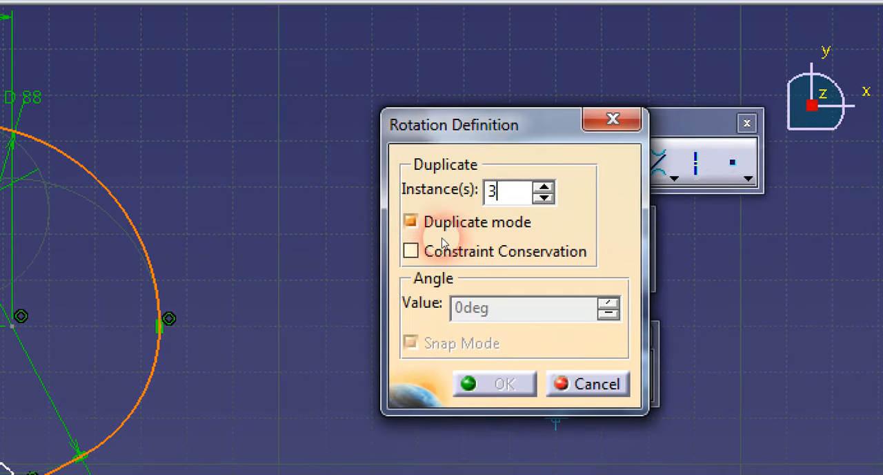
click(410, 251)
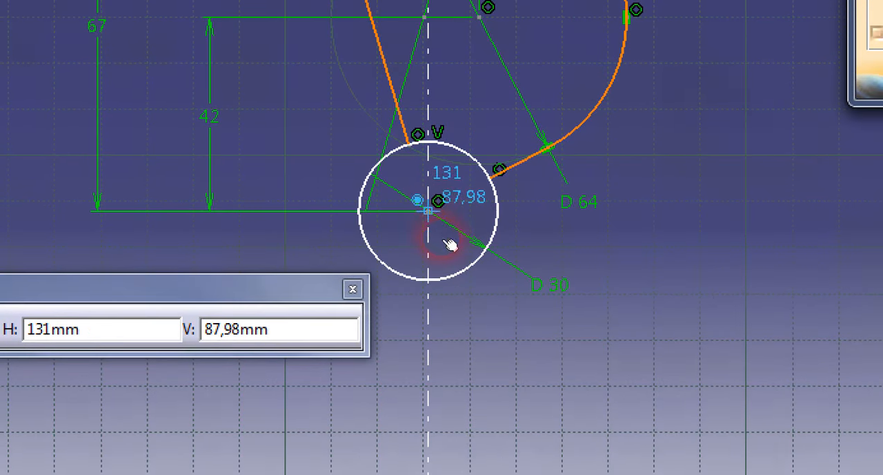
Step: Rotate the blade copies about the hub circle's centre by 90 degrees
click(443, 241)
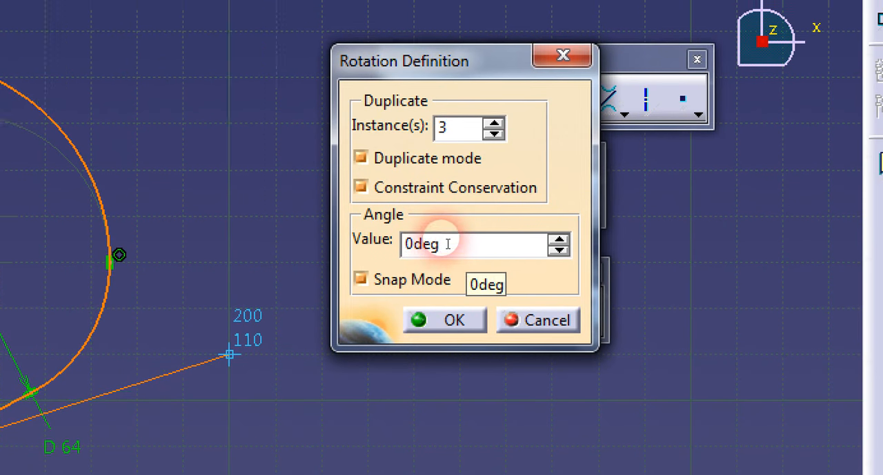
text(9)
click(445, 243)
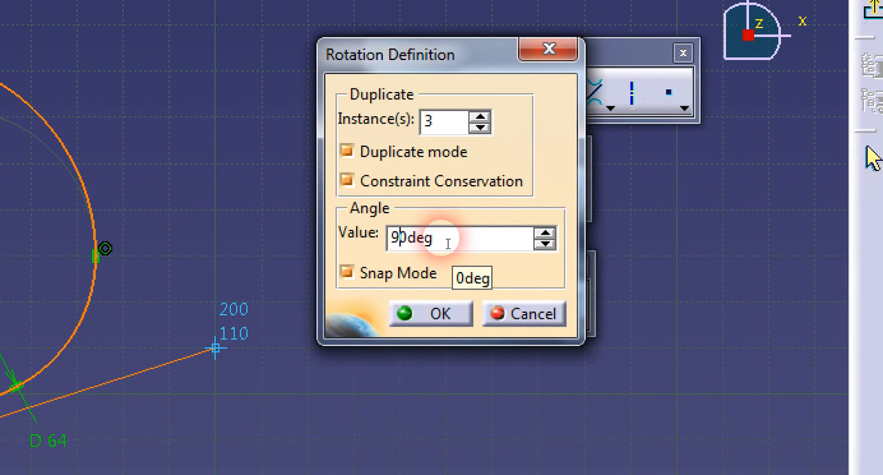
click(440, 313)
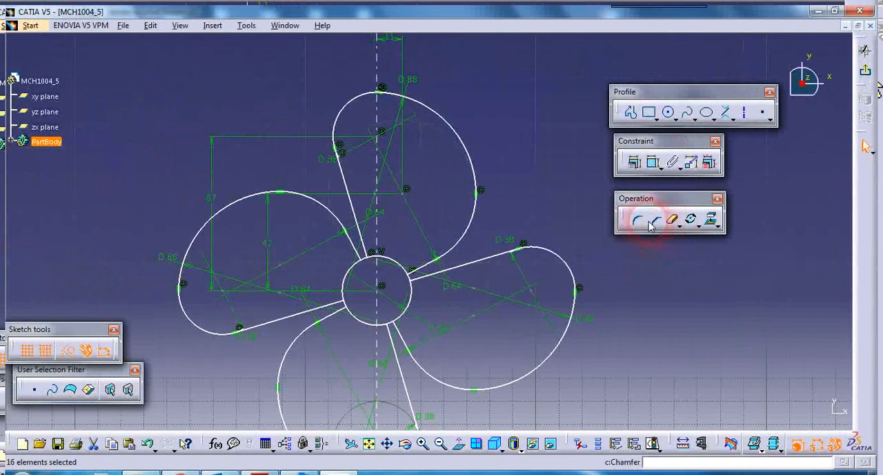
Step: Review the four-bladed propeller profile, exit the sketch workbench and clear the selection
mouse_move(629, 287)
middle_down()
mouse_move(616, 265)
mouse_move(620, 290)
mouse_move(607, 296)
middle_up()
middle_drag(558, 339, 569, 327)
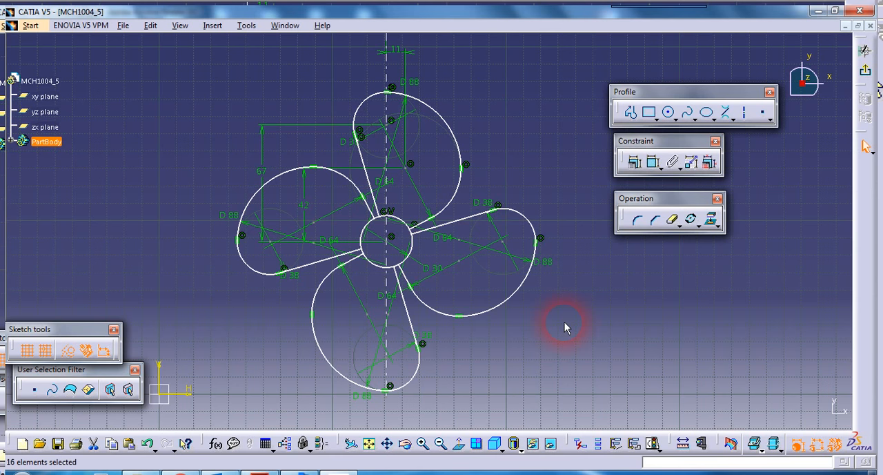
middle_drag(576, 333, 552, 335)
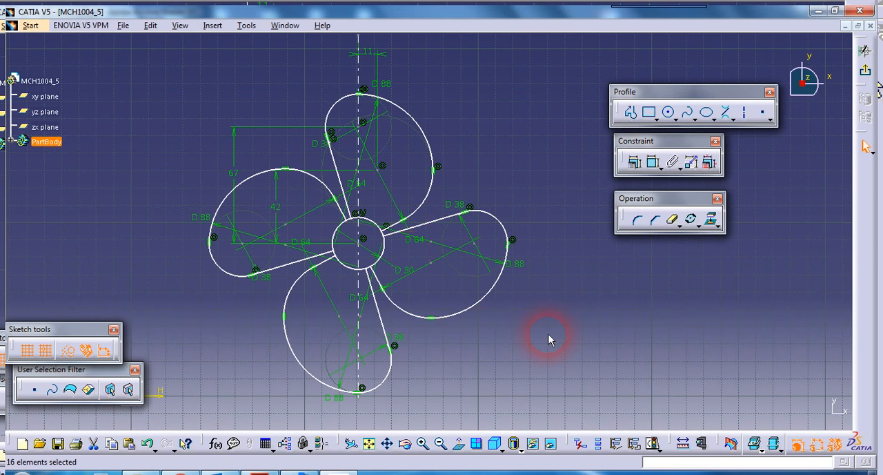
middle_drag(490, 337, 524, 340)
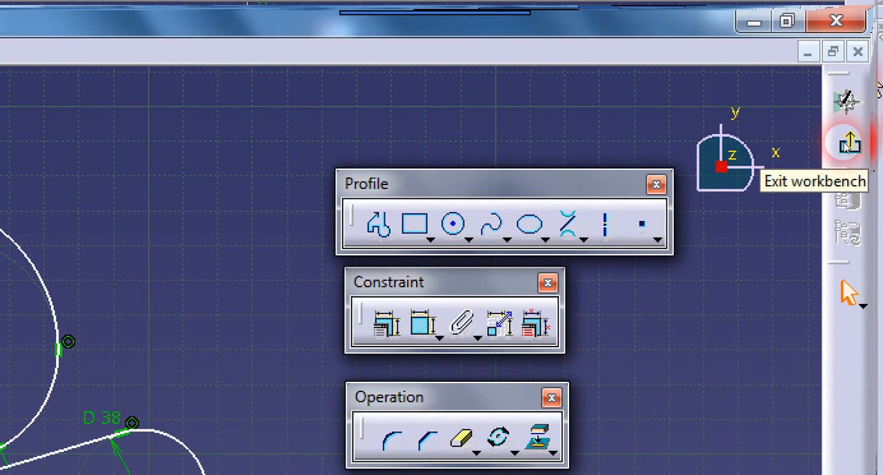
click(849, 144)
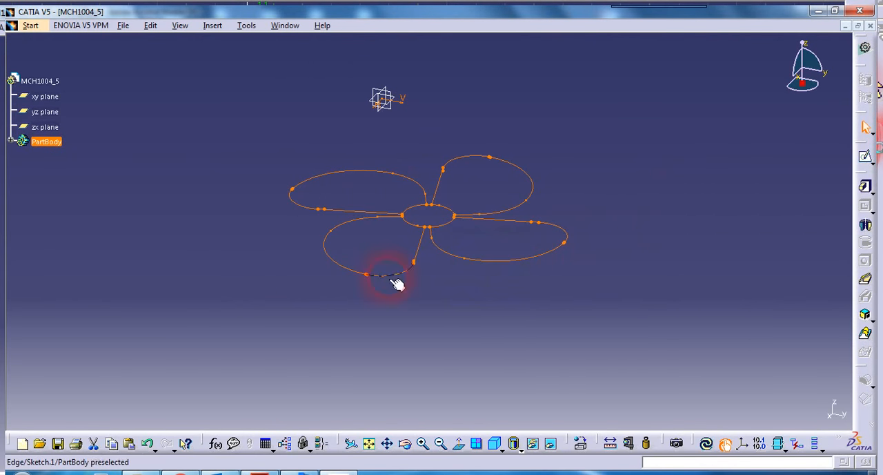
click(188, 251)
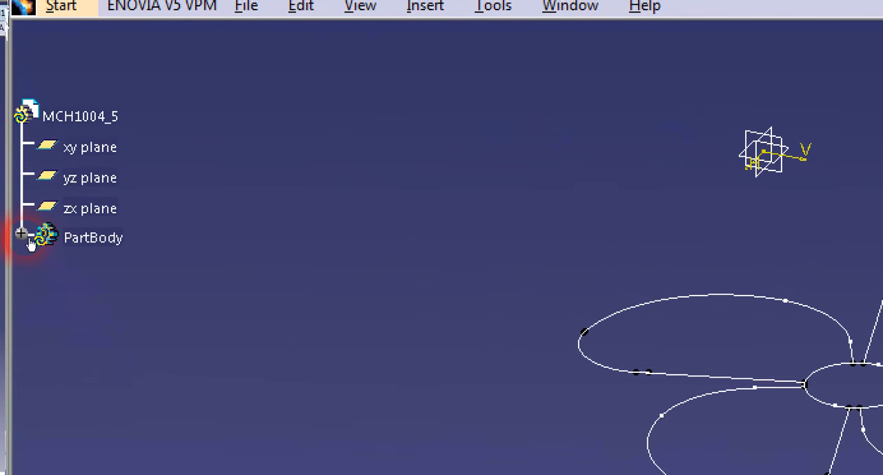
Step: Expand PartBody in the specification tree and open a new sketch on the xy plane
click(21, 222)
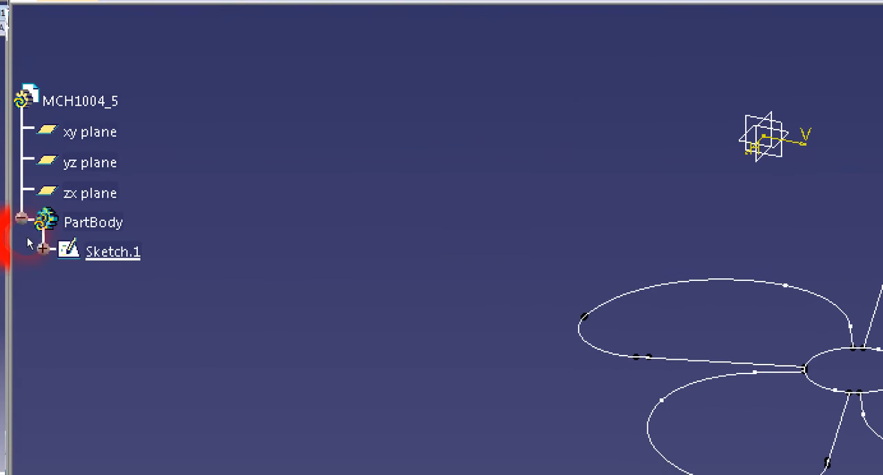
click(104, 251)
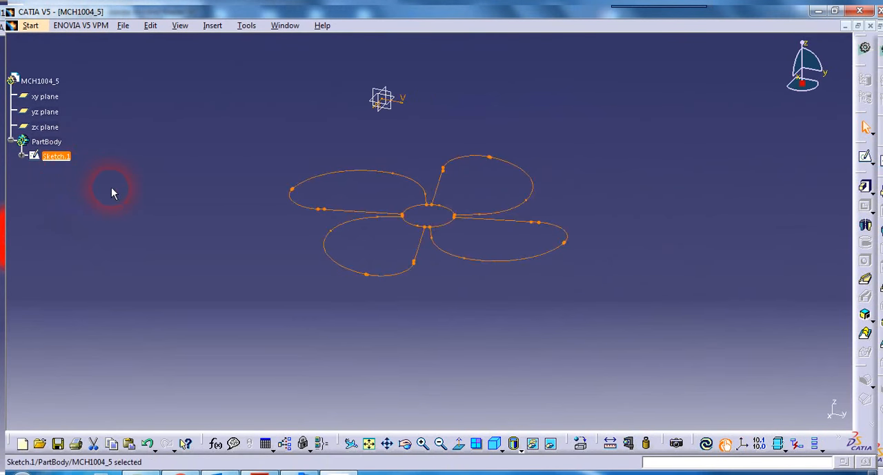
click(111, 188)
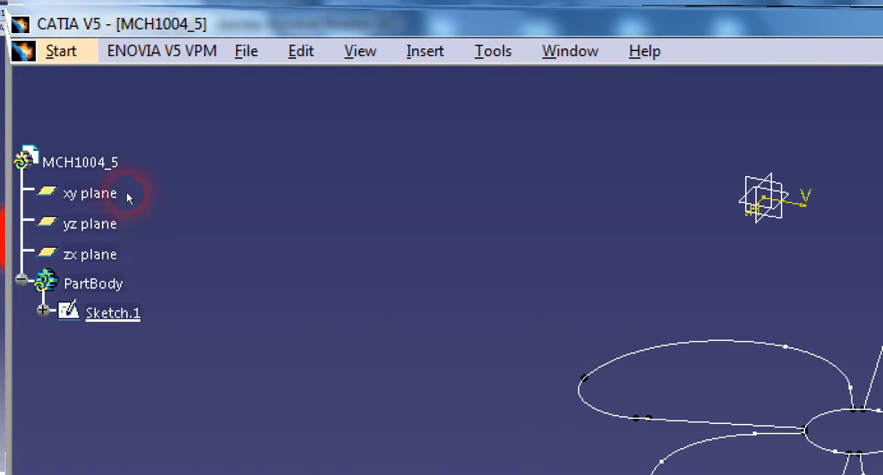
click(55, 98)
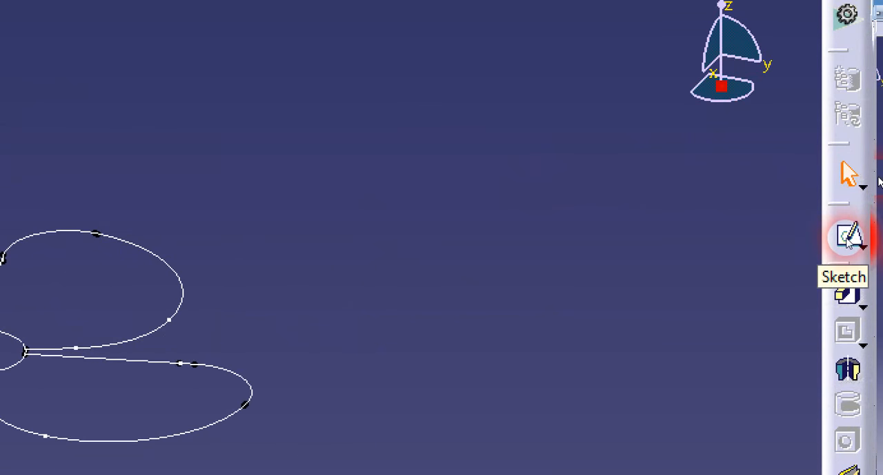
click(849, 238)
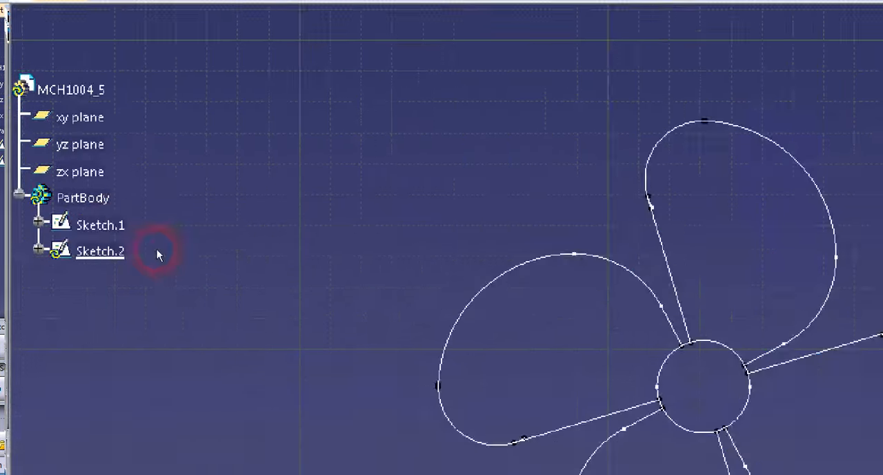
Step: Hide the finished propeller sketch, Sketch.1
click(66, 159)
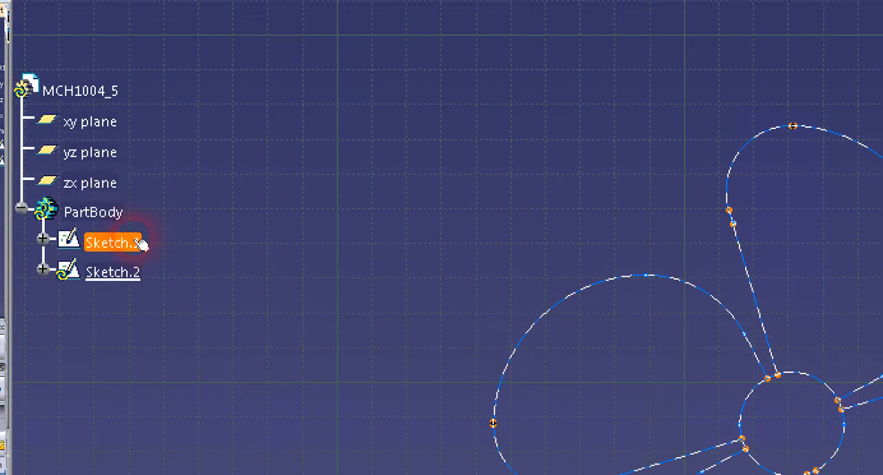
right_click(133, 242)
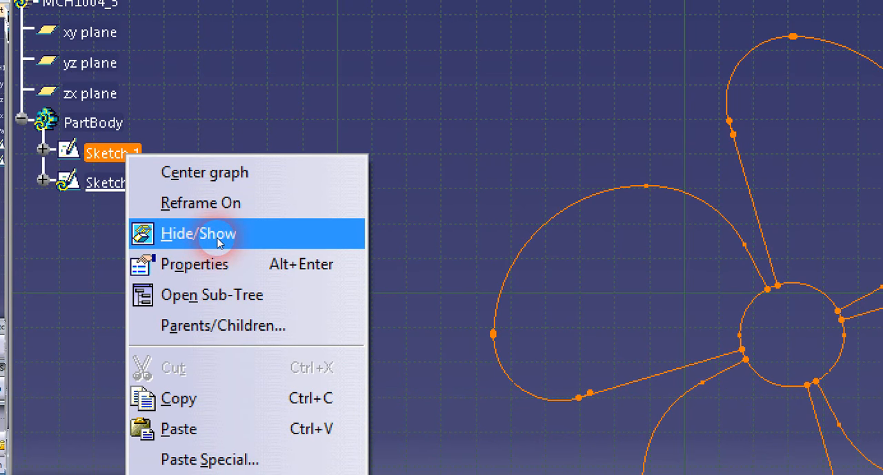
click(218, 239)
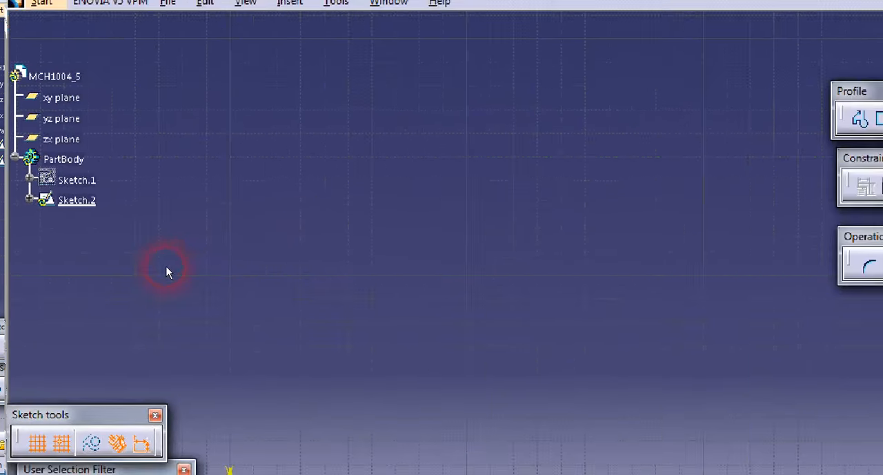
Step: Switch to CATIA_2D_drawing5.pdf in Acrobat Reader, examine the three-lobed flange's dimensions and return to the empty CATIA sketch
click(262, 473)
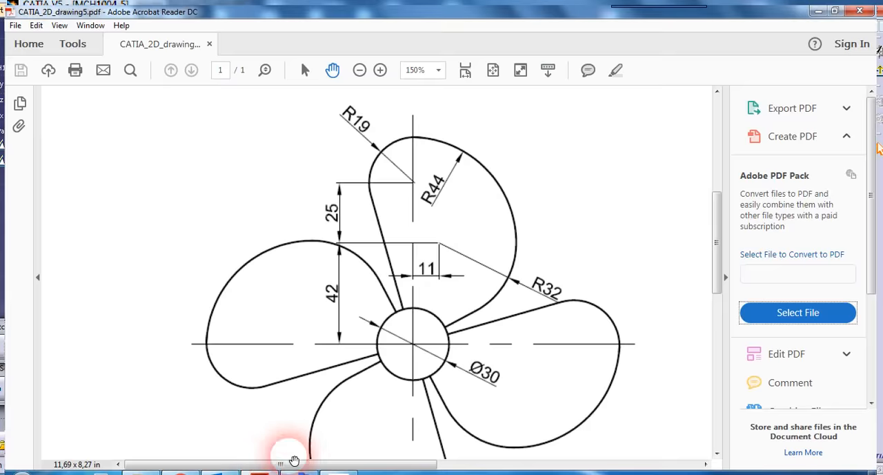
drag(483, 320, 142, 305)
mouse_move(513, 302)
mouse_down()
mouse_move(444, 296)
mouse_move(286, 335)
mouse_move(264, 311)
mouse_up()
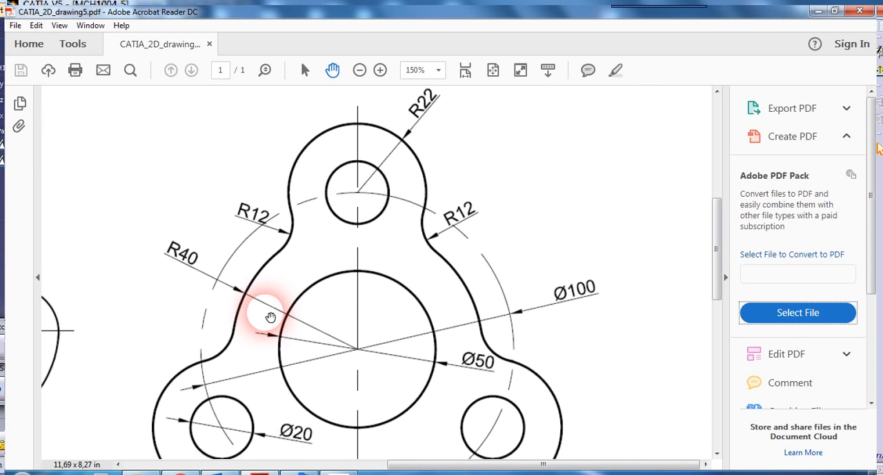
mouse_move(383, 359)
mouse_down()
mouse_move(394, 290)
mouse_move(389, 370)
mouse_up()
drag(389, 369, 390, 352)
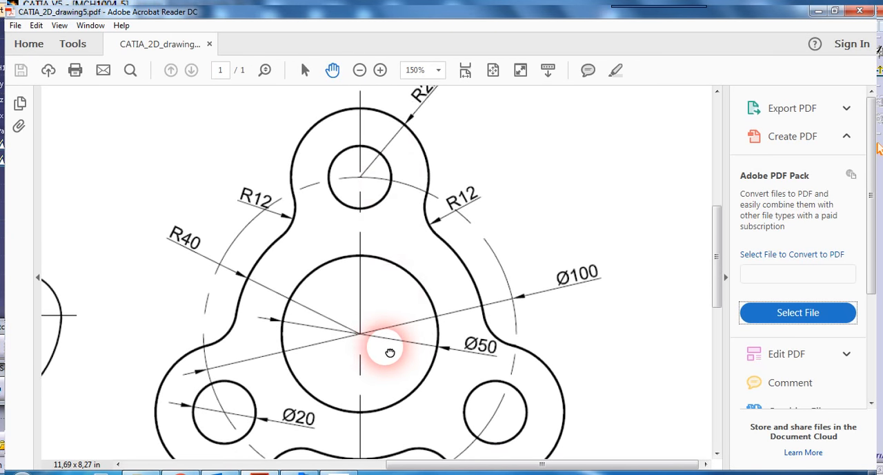
click(348, 472)
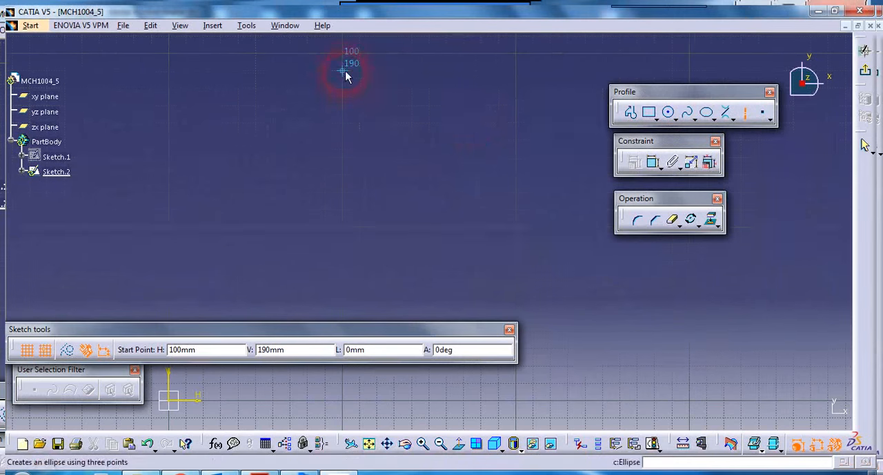
Step: Draw a vertical axis line 200 mm long at H 100 mm, ending at V -10 mm
click(342, 112)
click(349, 356)
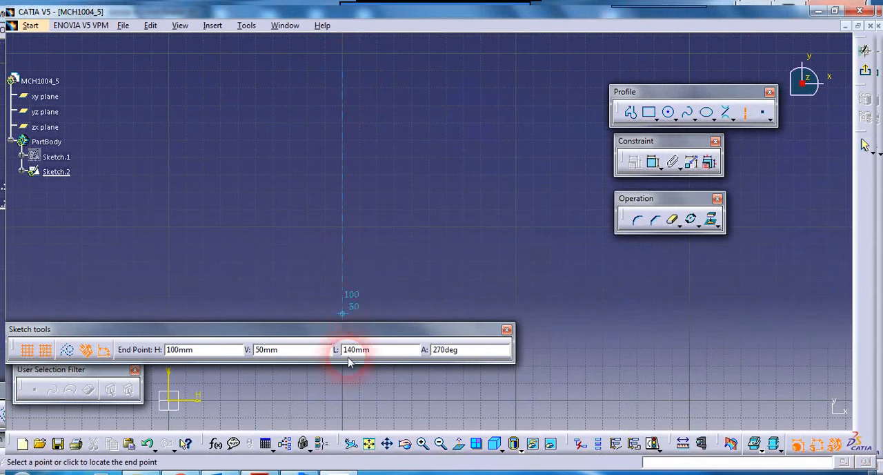
click(346, 418)
click(445, 263)
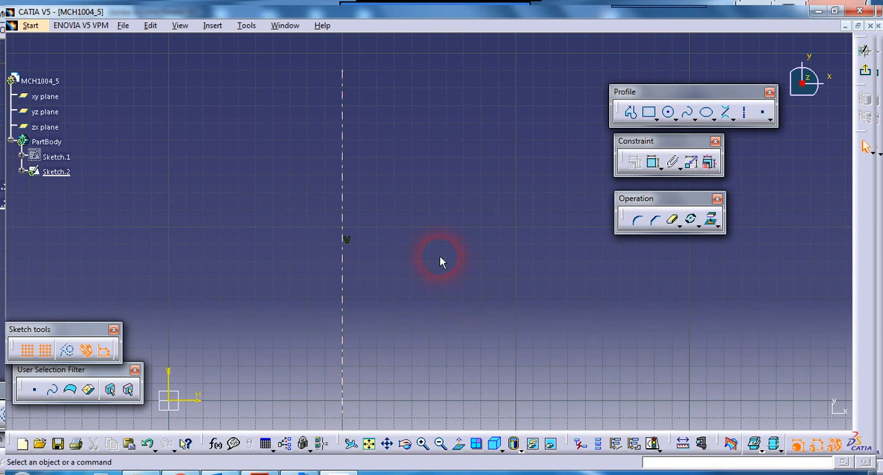
Step: Draw a circle about 57 mm in diameter centred on the axis at H 100 mm, V 80 mm
click(579, 163)
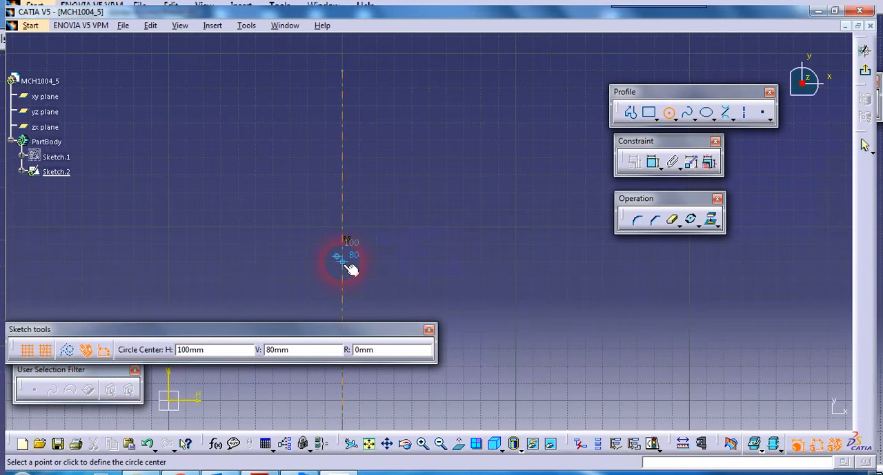
click(343, 262)
click(390, 280)
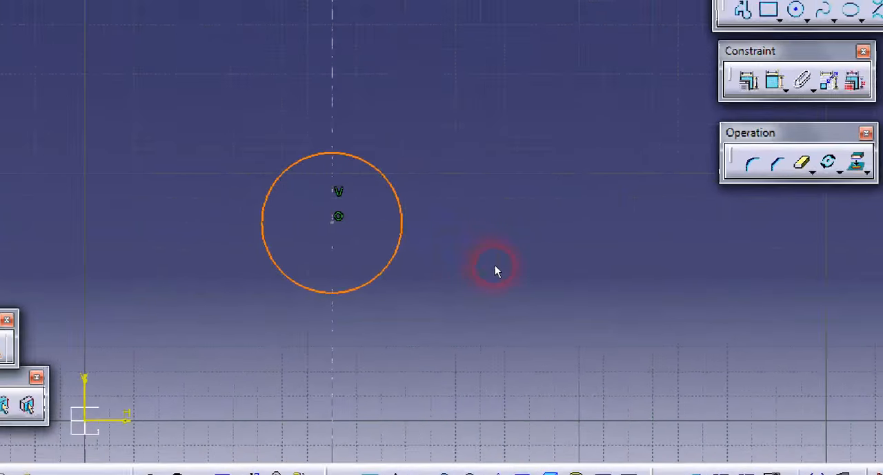
click(495, 265)
Step: Dimension the circle's diameter and set it to 50 mm
click(773, 80)
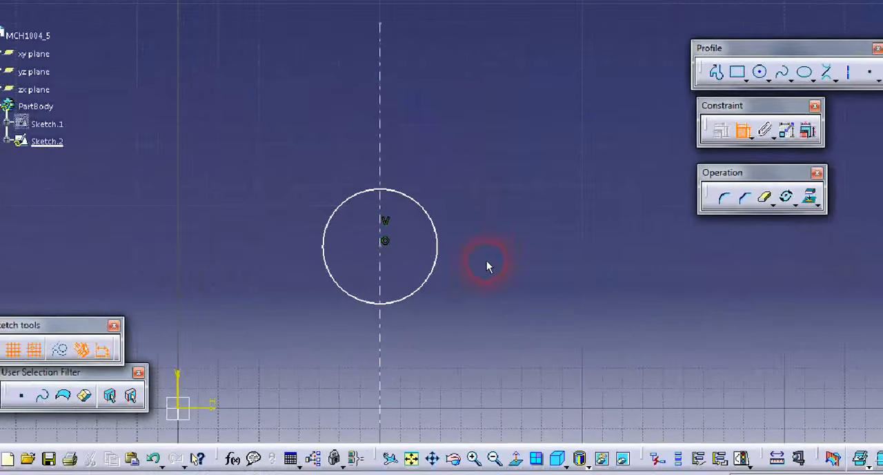
click(391, 260)
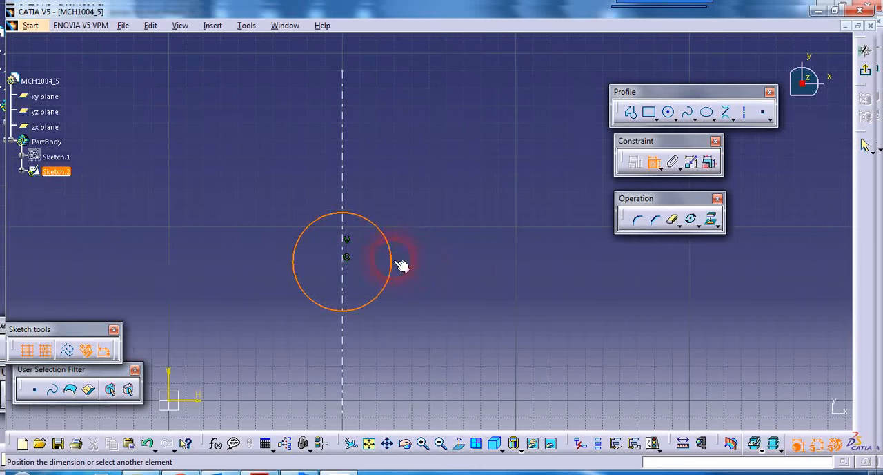
click(426, 280)
double_click(440, 276)
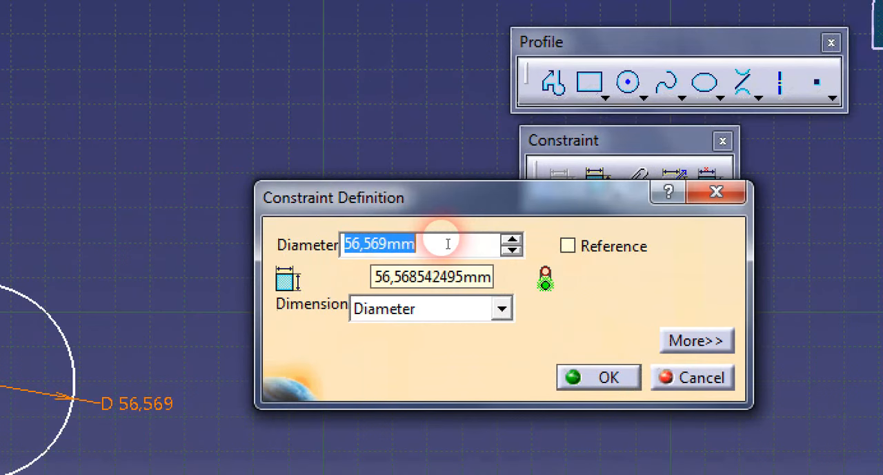
text(50)
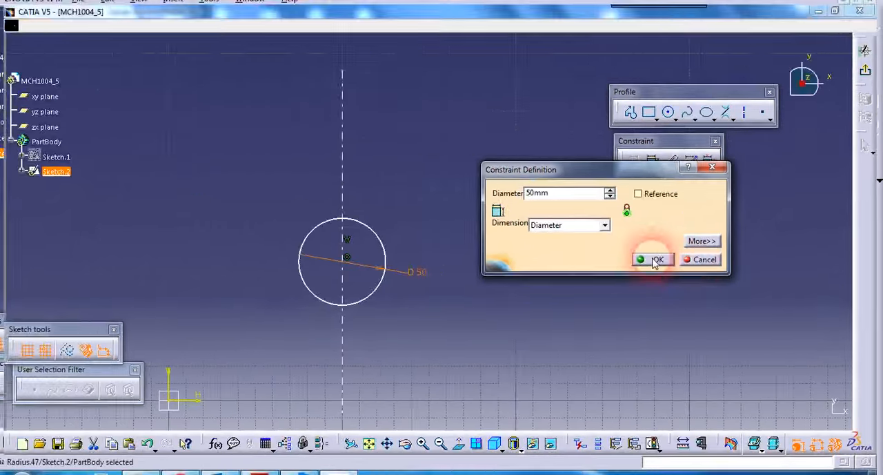
click(599, 377)
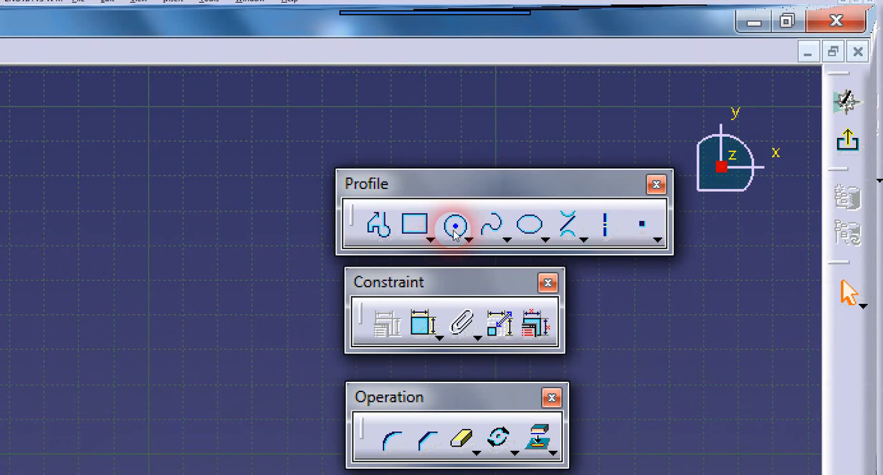
Step: Draw a second circle about 28 mm in diameter on the axis, centred about 80 mm above the first circle's centre
click(455, 228)
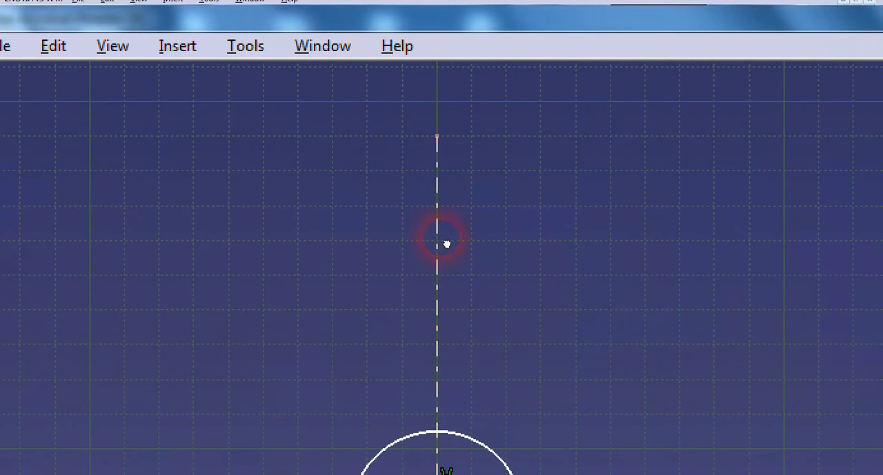
click(448, 240)
click(473, 276)
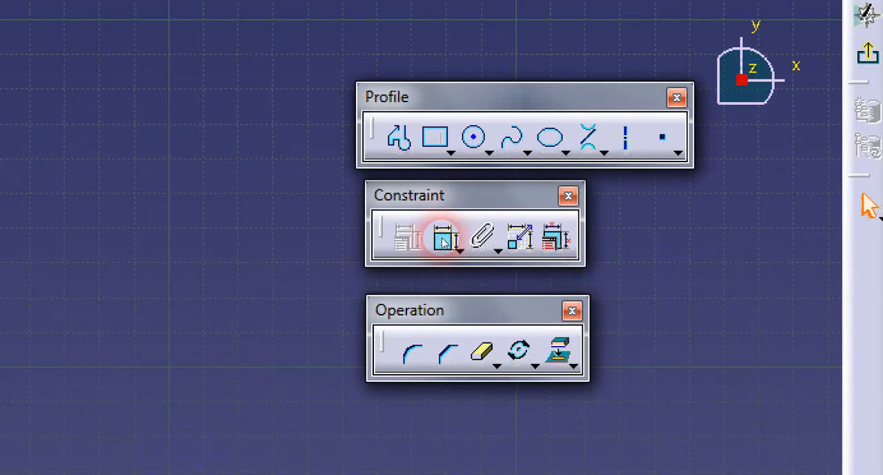
Step: Dimension the upper circle's diameter, check the R22 lobe radius in the PDF drawing and set the diameter to 44 mm
click(444, 240)
click(370, 120)
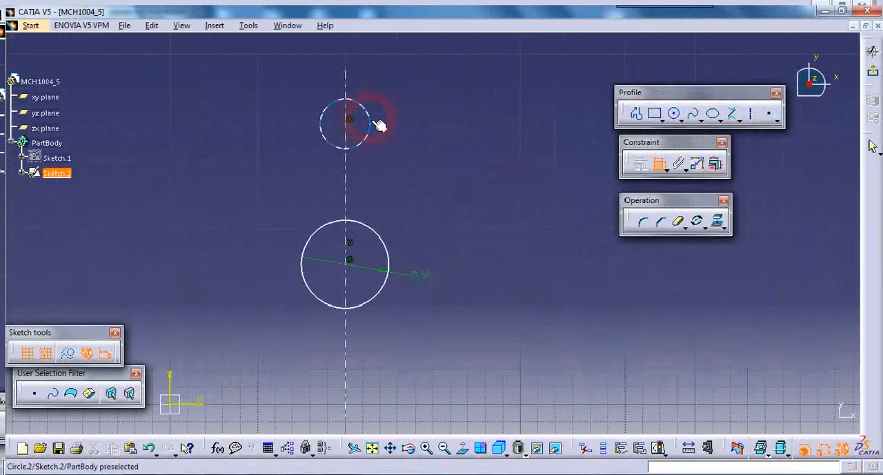
click(387, 88)
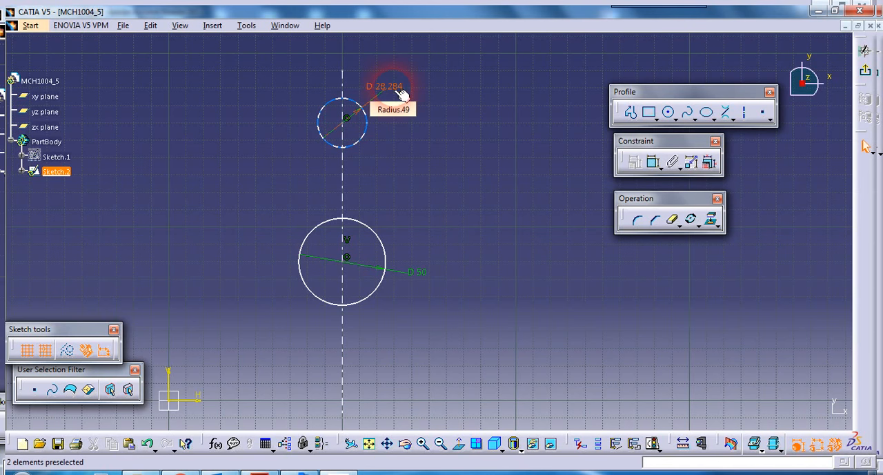
click(271, 473)
drag(409, 189, 408, 291)
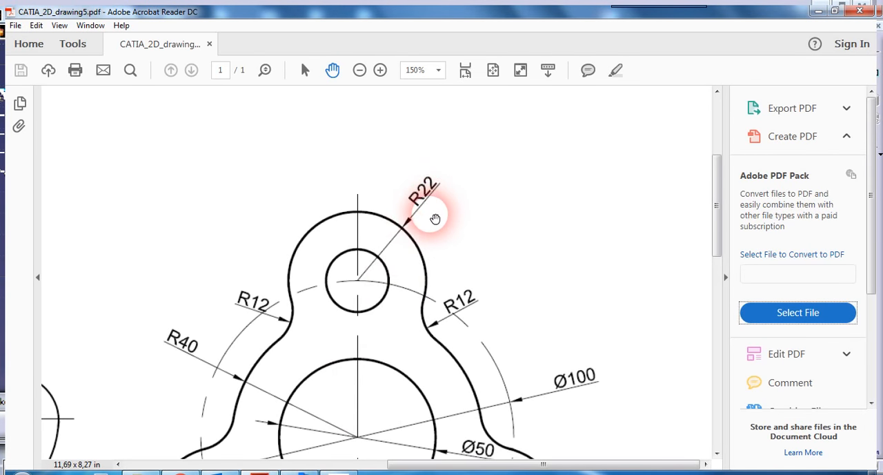
click(343, 472)
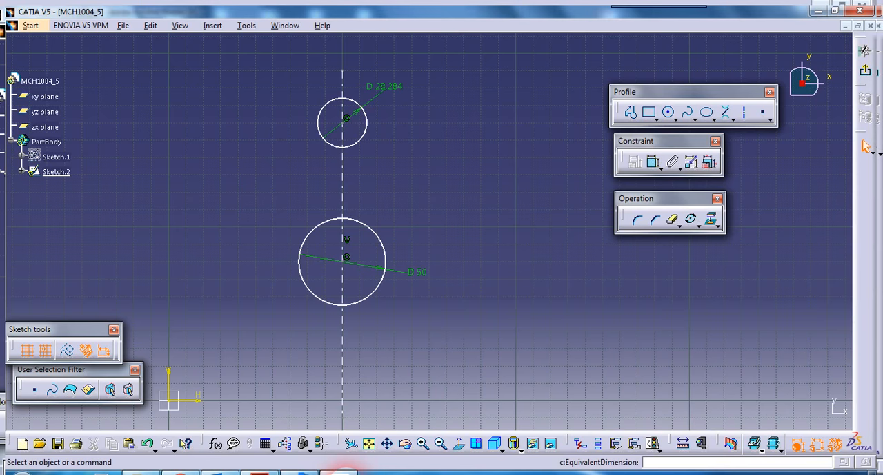
double_click(400, 96)
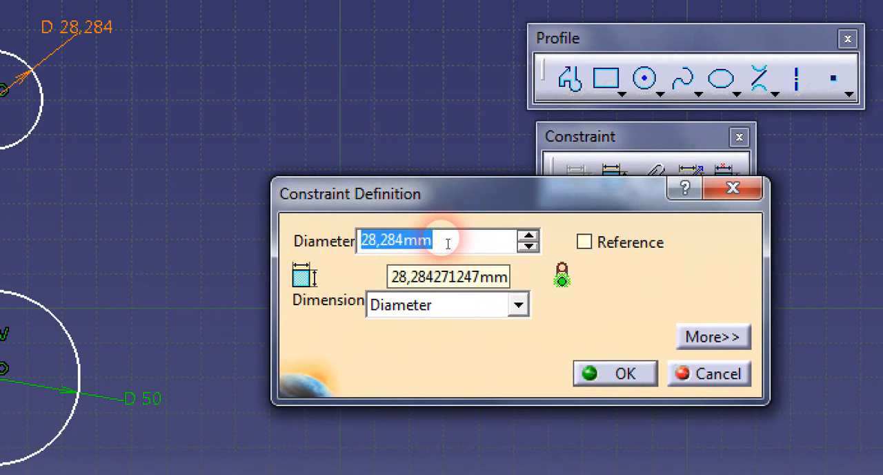
text(44)
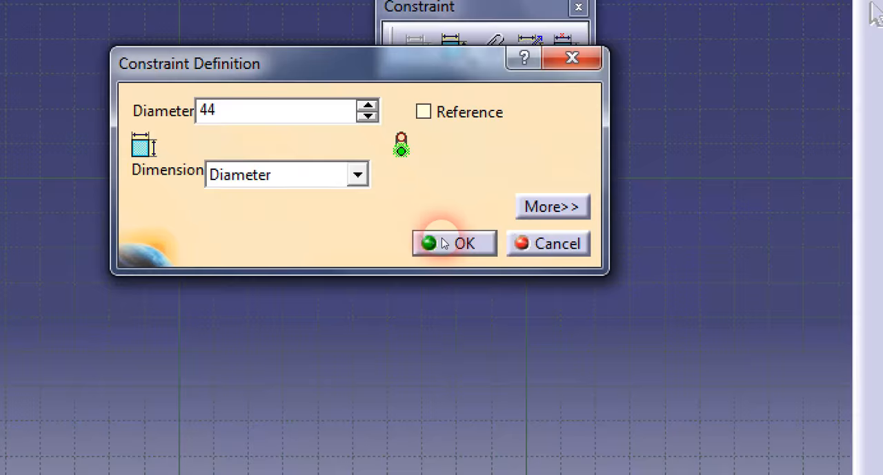
click(607, 373)
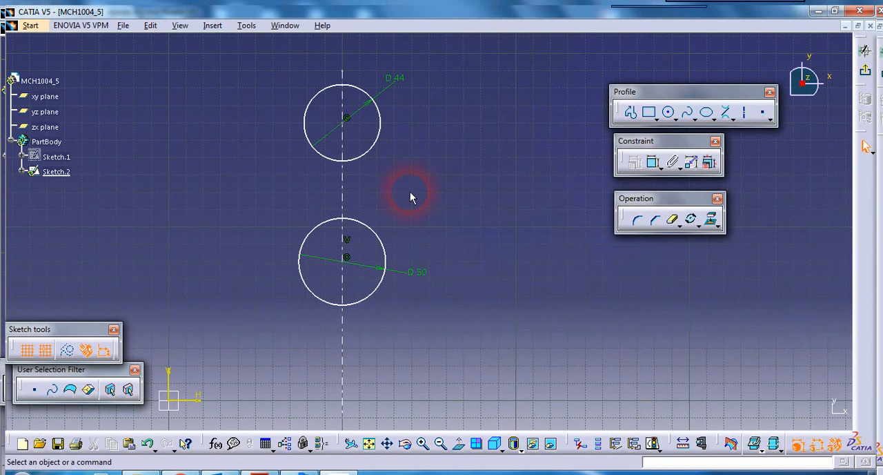
Step: Check the Ø100 pitch circle in the PDF drawing and constrain the distance between the two circle centres to 50 mm
click(262, 473)
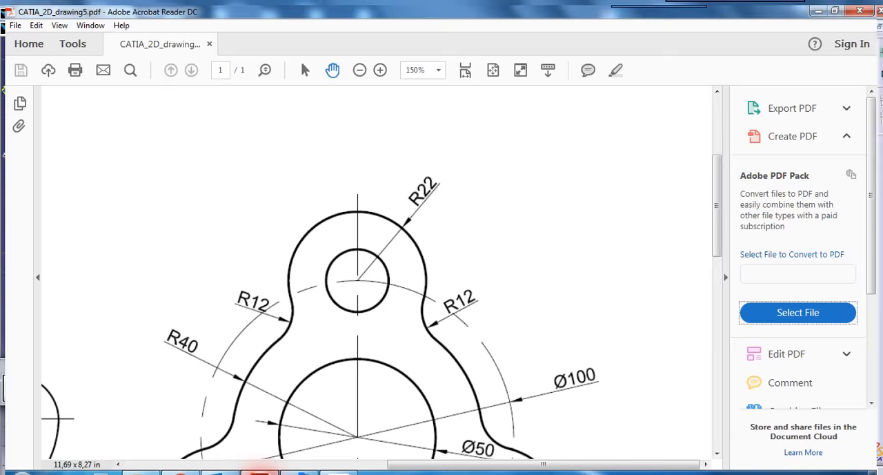
mouse_move(386, 373)
mouse_down()
mouse_move(401, 262)
mouse_move(392, 191)
mouse_up()
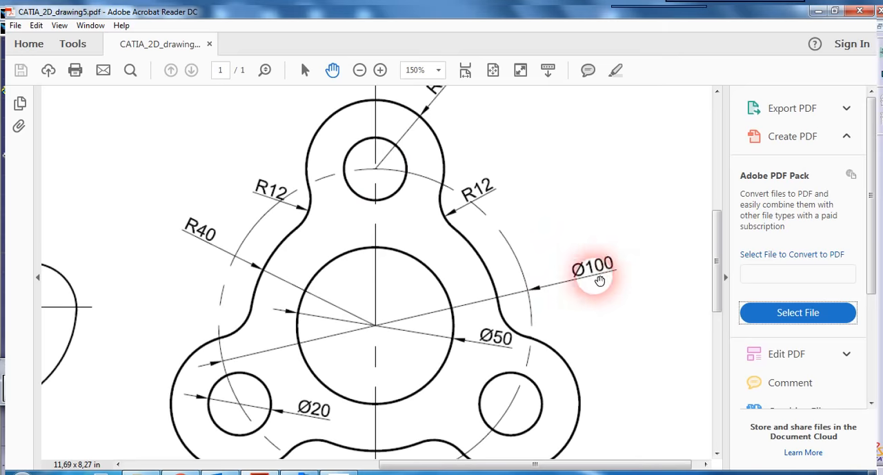
click(336, 472)
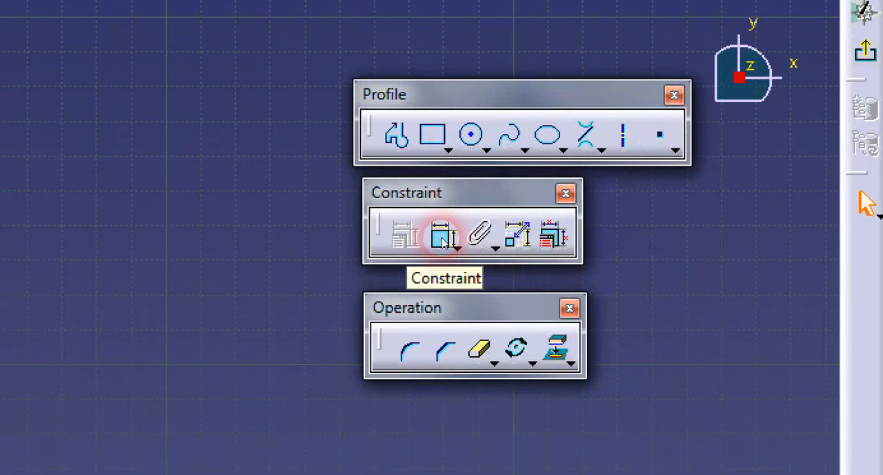
click(442, 236)
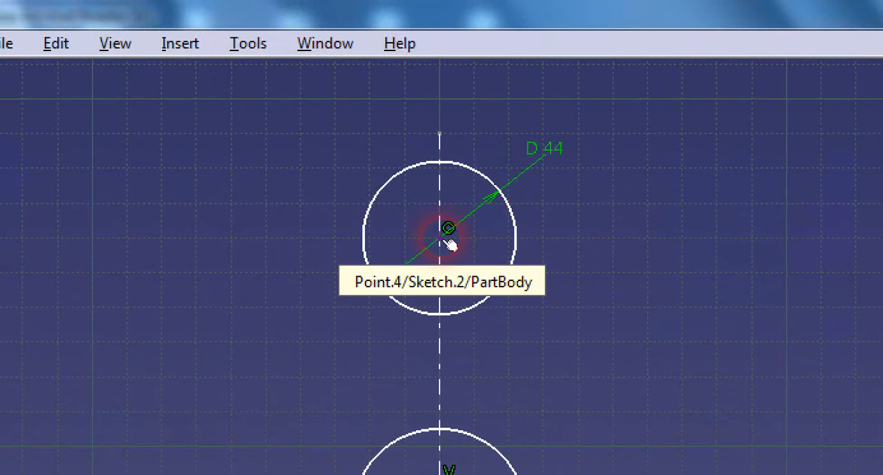
click(433, 155)
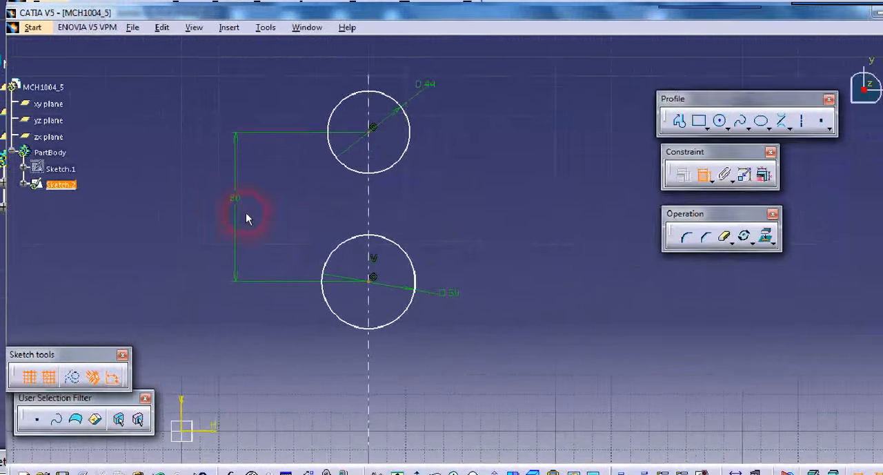
click(245, 212)
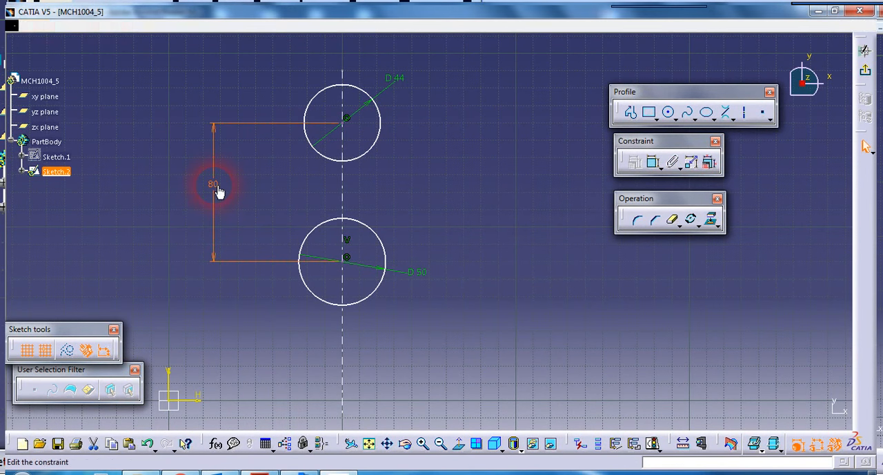
double_click(220, 189)
text(50)
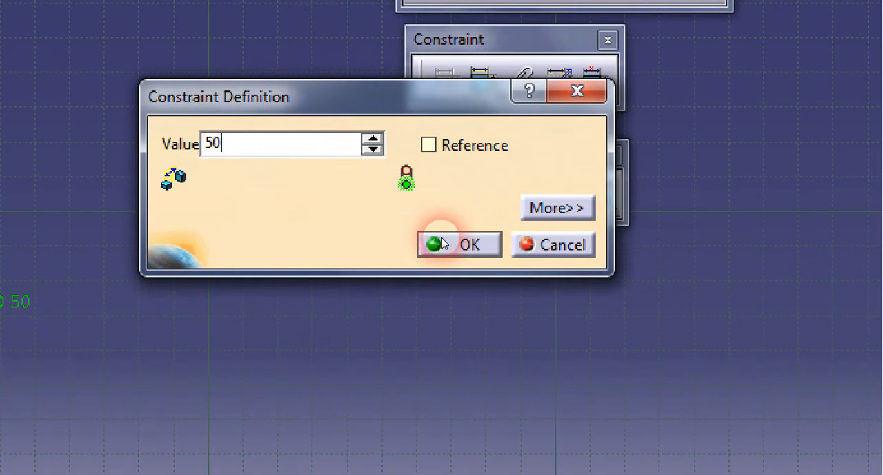
click(608, 339)
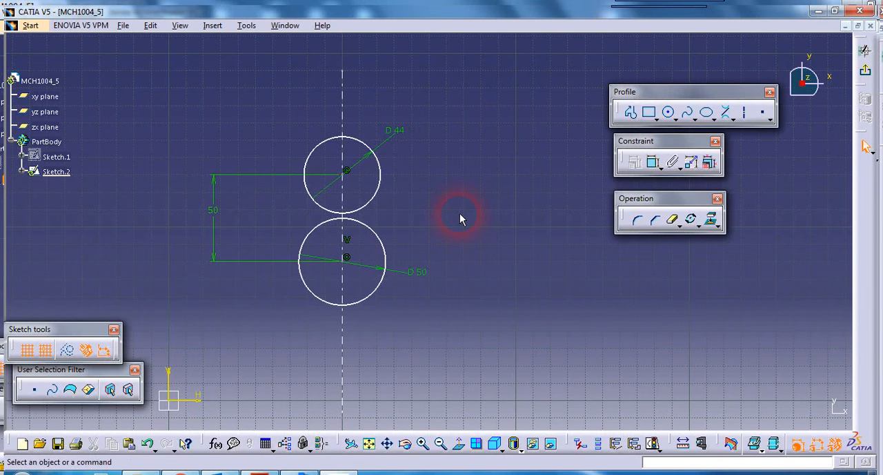
Step: Recheck the flange drawing in the PDF and draw a 50 mm radius circle concentric with the central 50 mm diameter circle
click(276, 472)
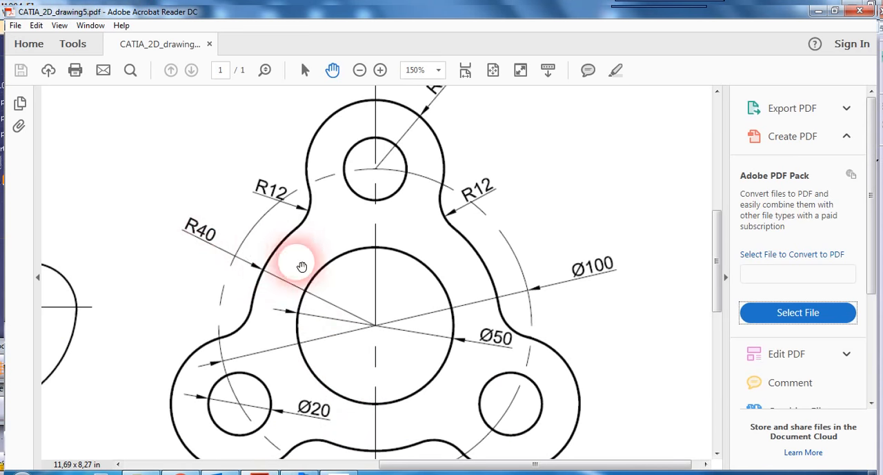
click(334, 472)
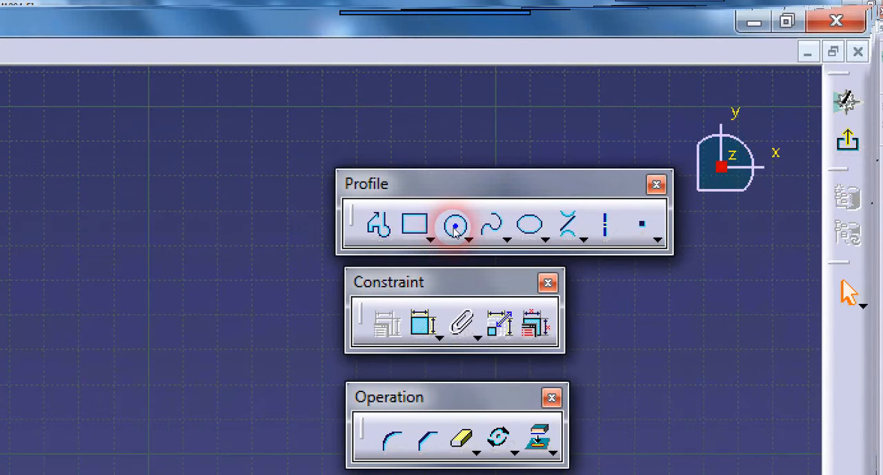
click(456, 228)
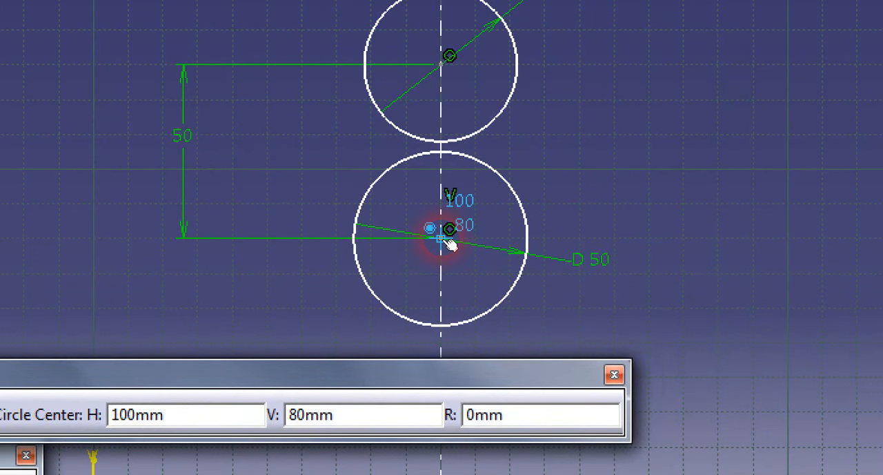
click(449, 243)
click(594, 330)
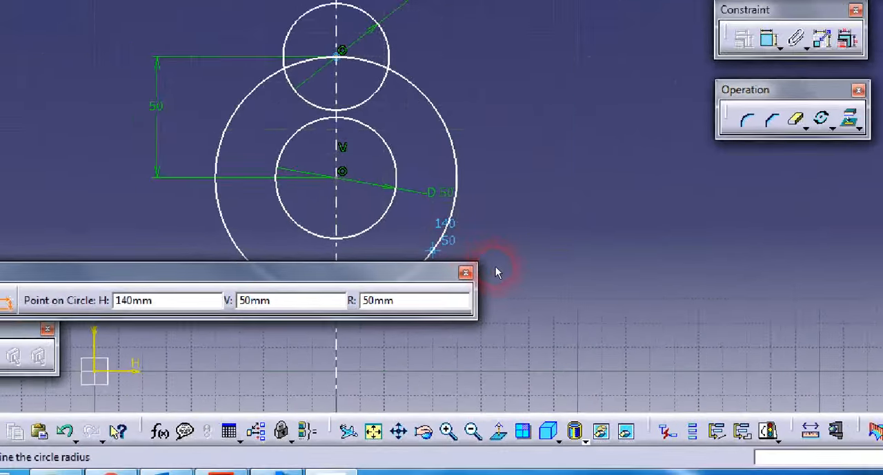
click(442, 241)
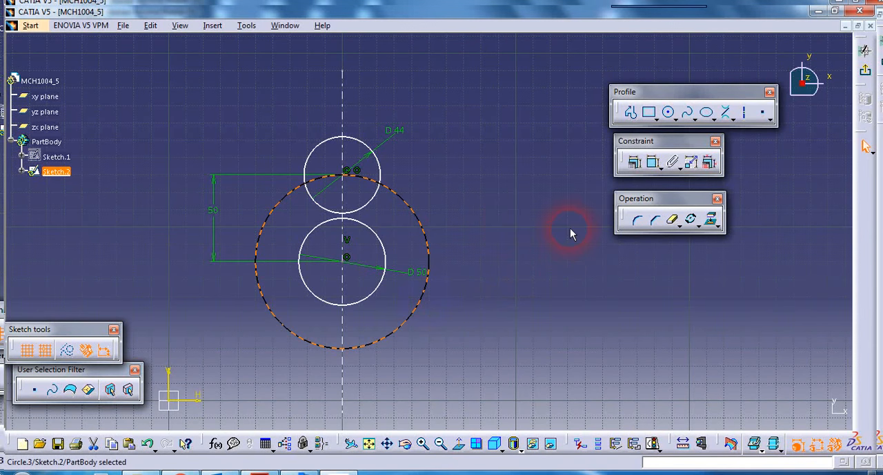
Step: Delete the 50 mm radius circle around the central 50 mm diameter circle
click(517, 222)
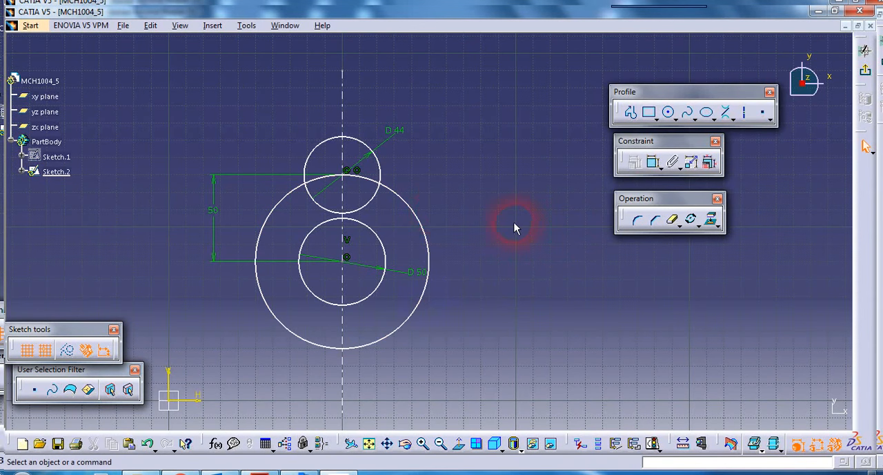
click(423, 223)
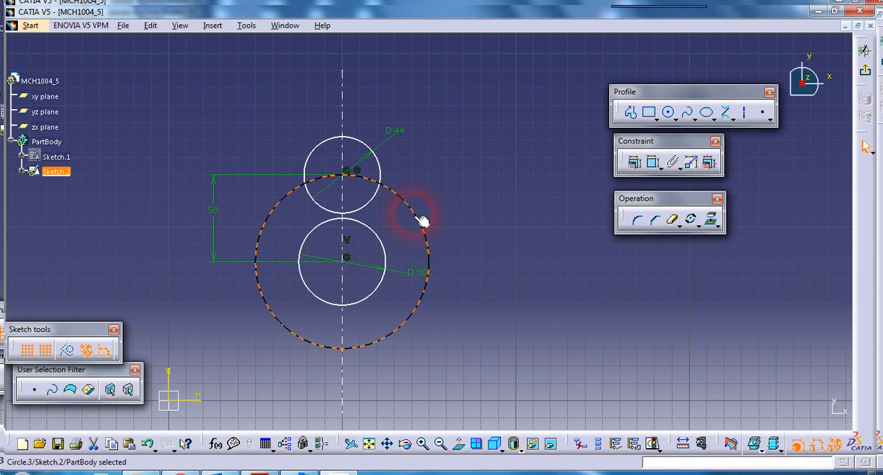
key(Delete)
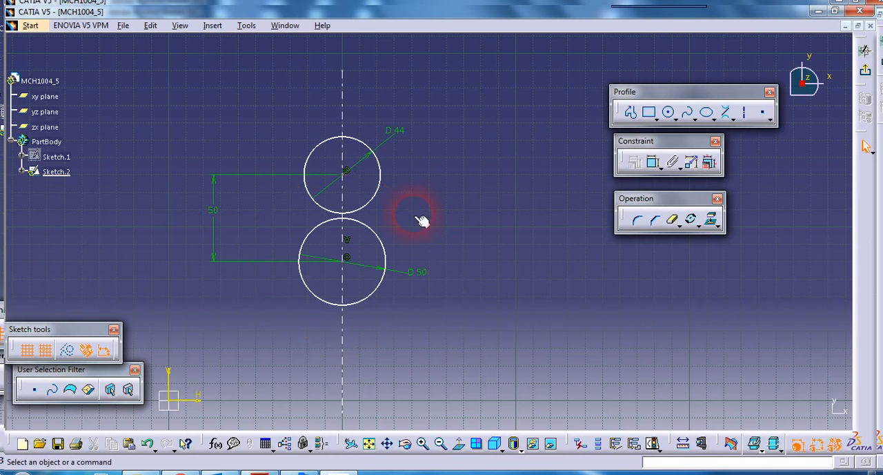
Step: Draw a circle about 41 mm in radius concentric with the central 50 mm diameter circle
click(669, 116)
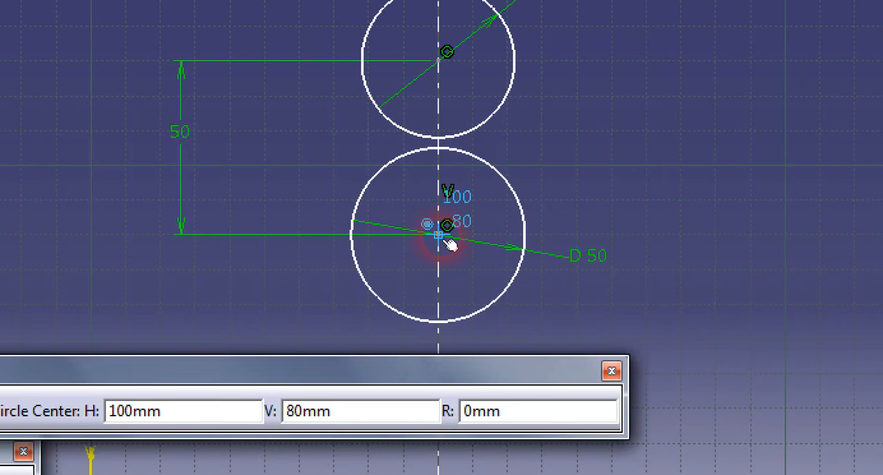
click(344, 259)
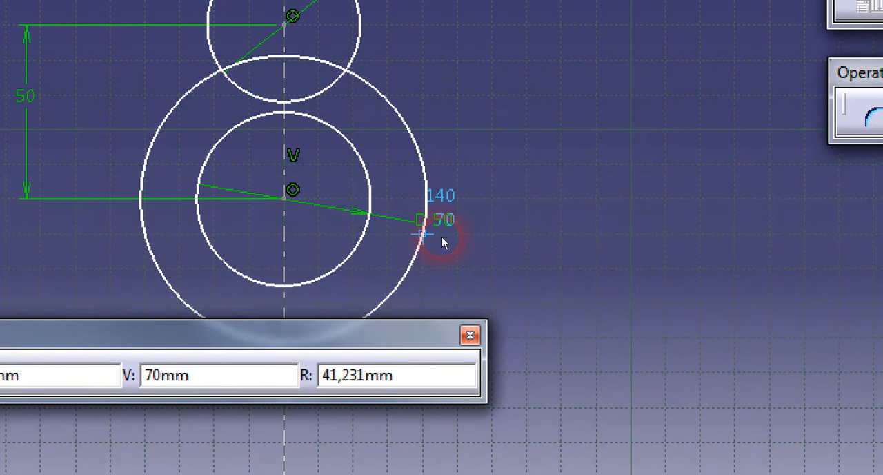
click(441, 237)
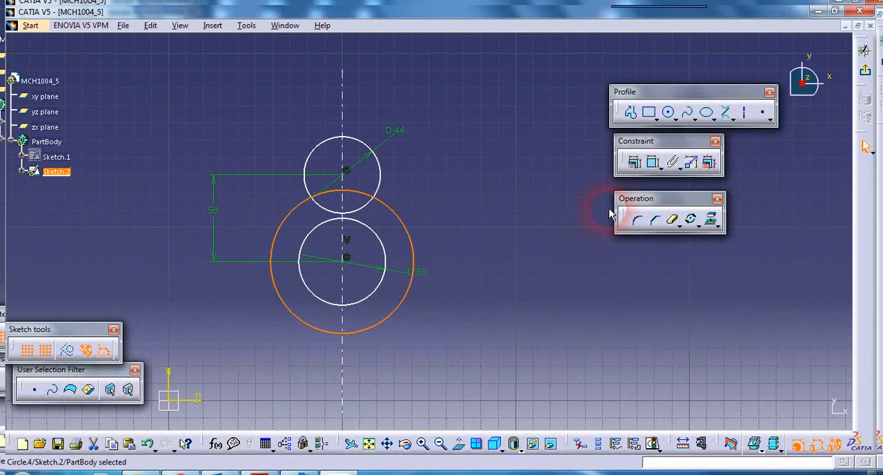
click(609, 214)
Step: Dimension the outer concentric circle's diameter and set it to 80 mm
click(656, 166)
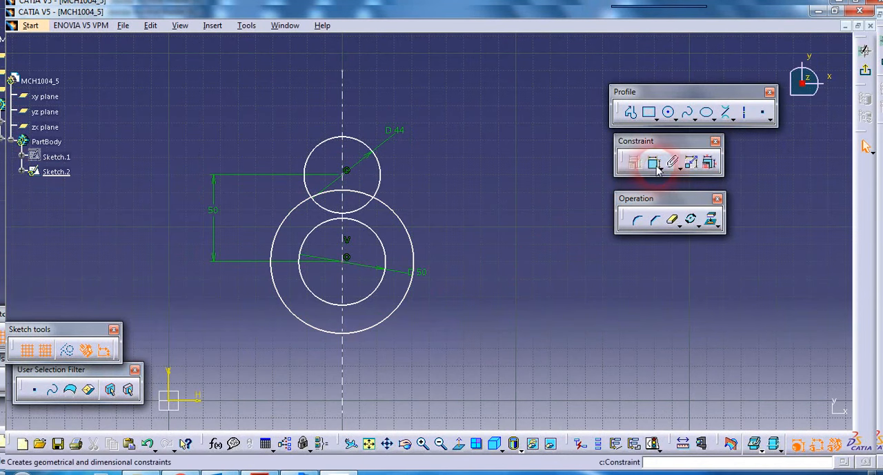
click(442, 260)
click(416, 260)
click(436, 224)
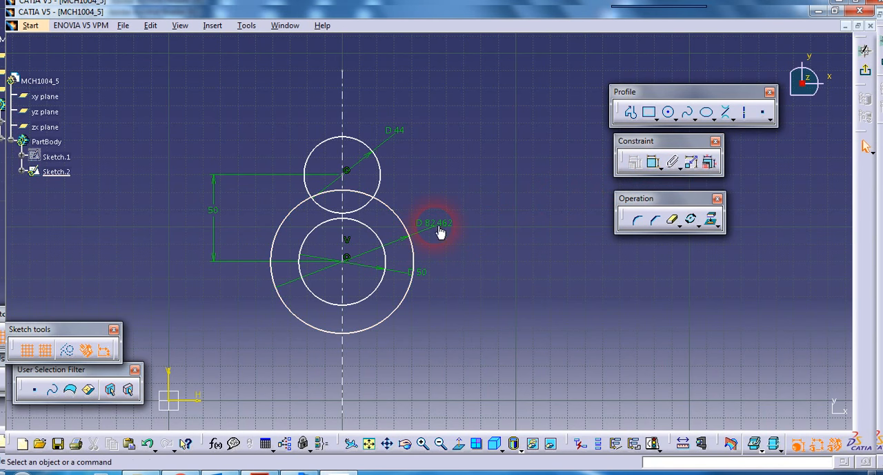
double_click(436, 224)
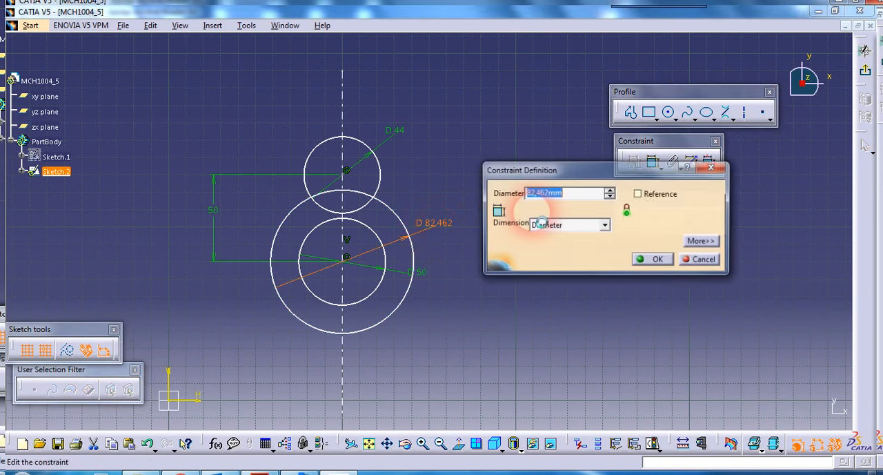
text(80)
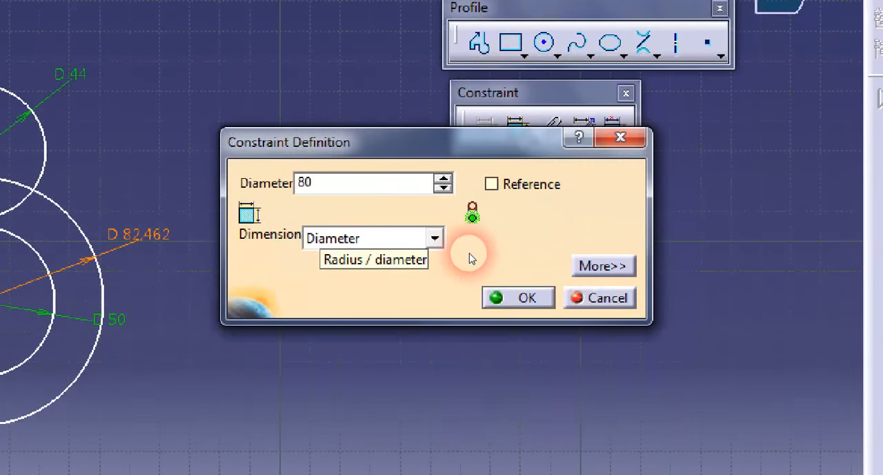
key(Return)
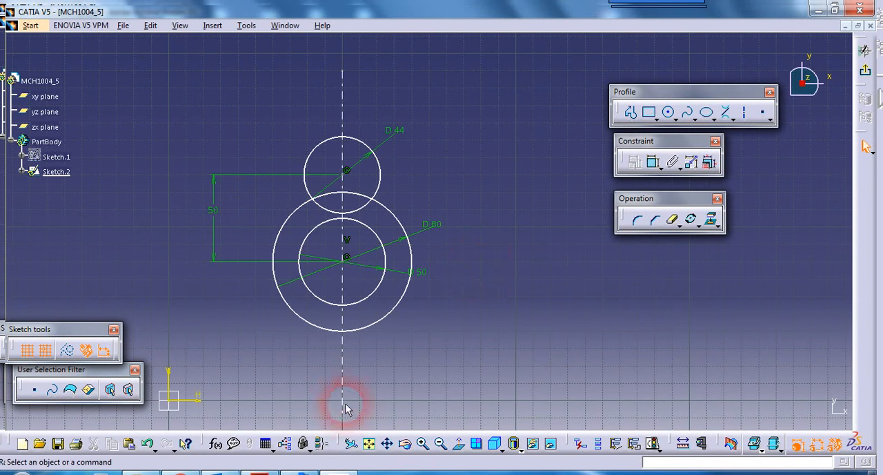
Step: Check the R12 fillets in the PDF drawing and join the right sides of the 44 mm and 80 mm circles with a 12 mm corner
click(259, 472)
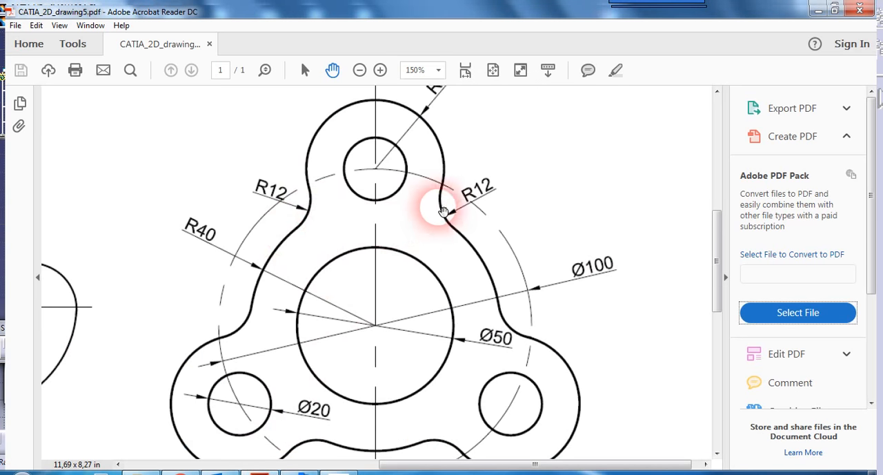
click(357, 471)
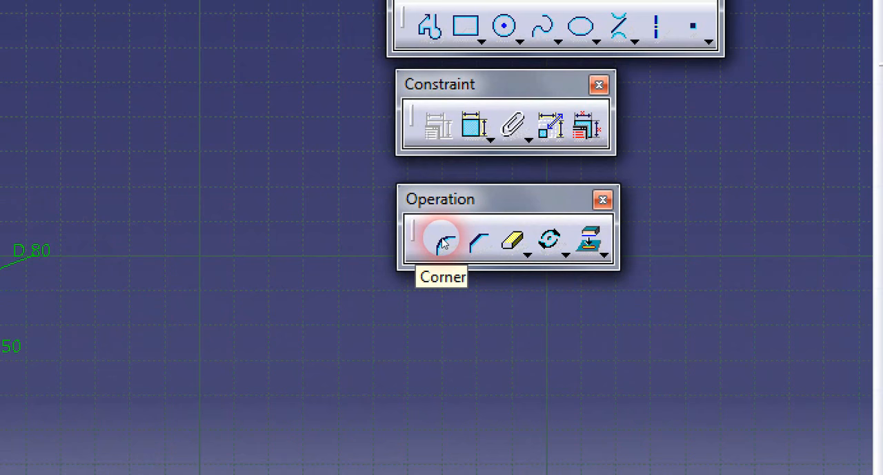
click(445, 243)
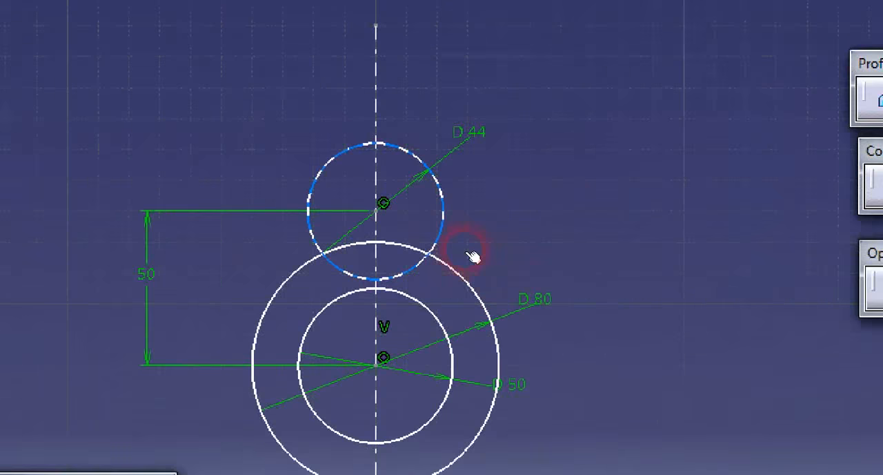
click(384, 194)
click(450, 245)
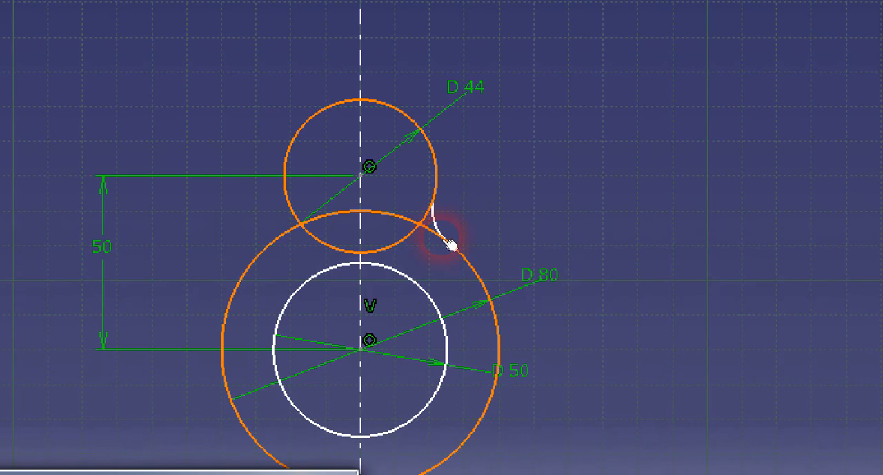
click(447, 242)
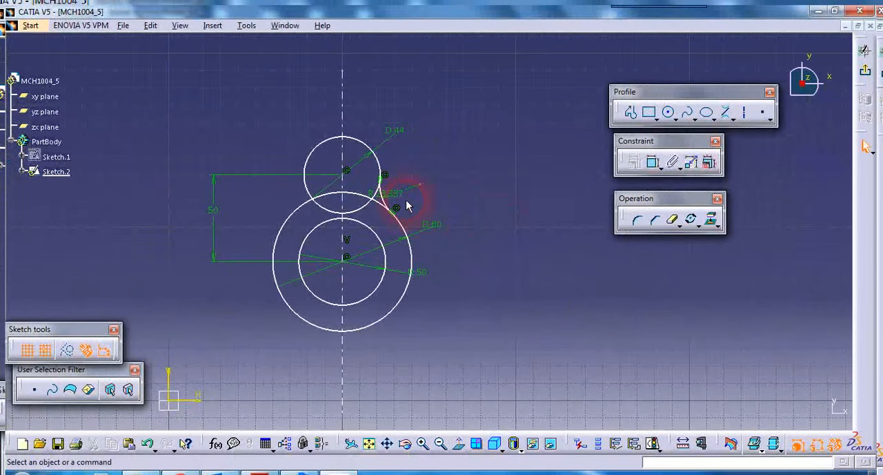
click(399, 204)
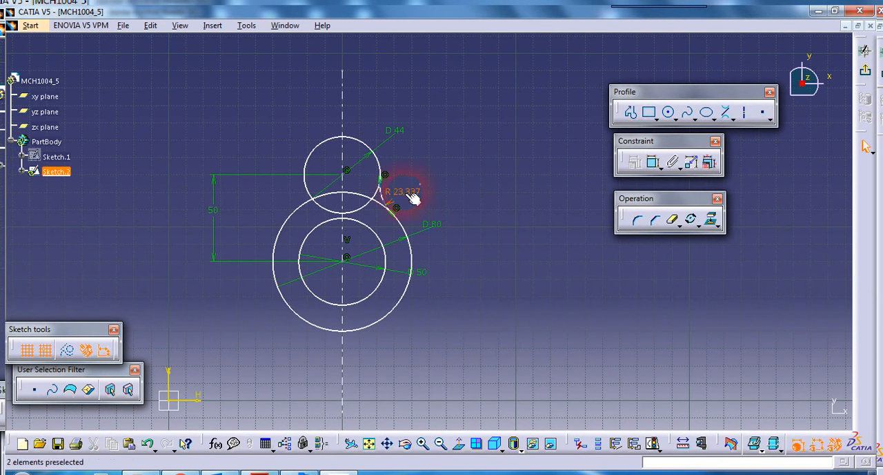
double_click(412, 199)
text(12)
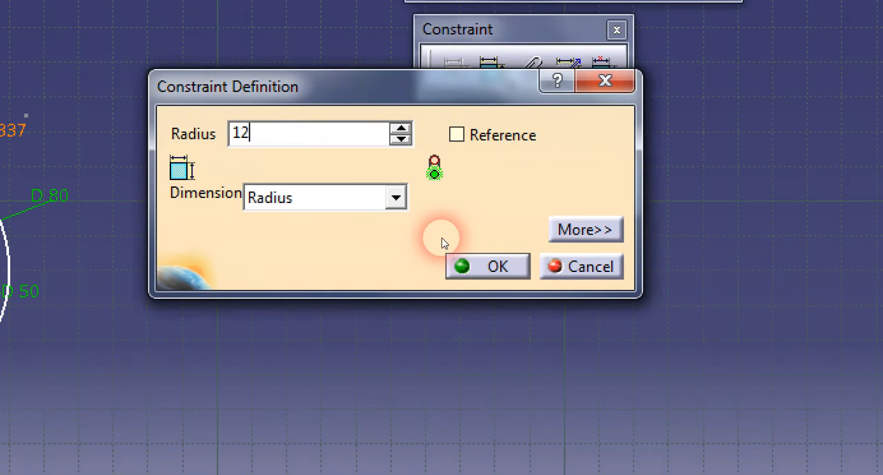
click(483, 262)
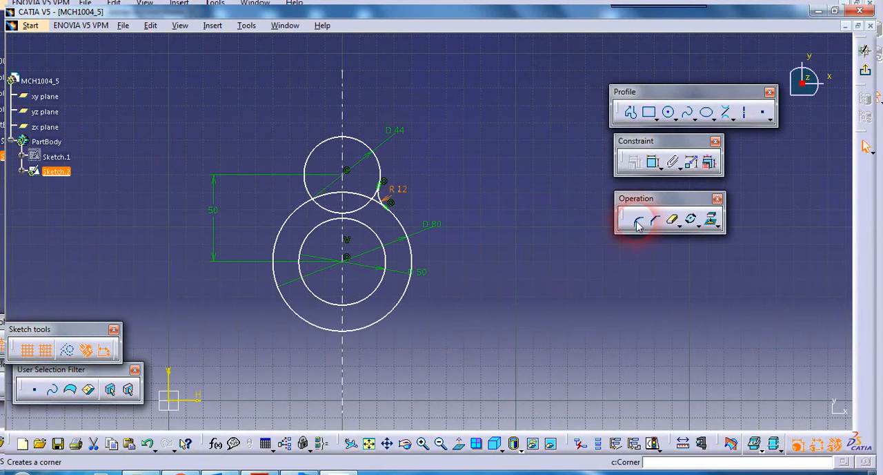
Step: Add a corner between the left sides of the 44 mm and 80 mm circles and set its radius to 12 mm
click(638, 221)
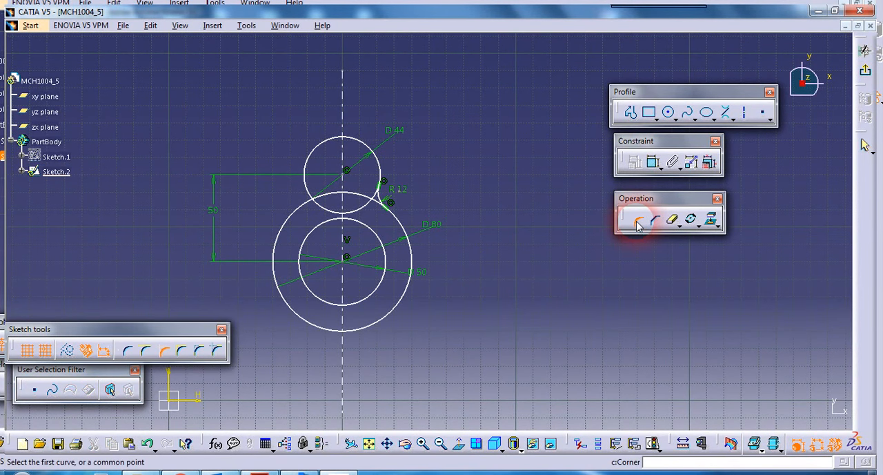
click(304, 209)
click(309, 208)
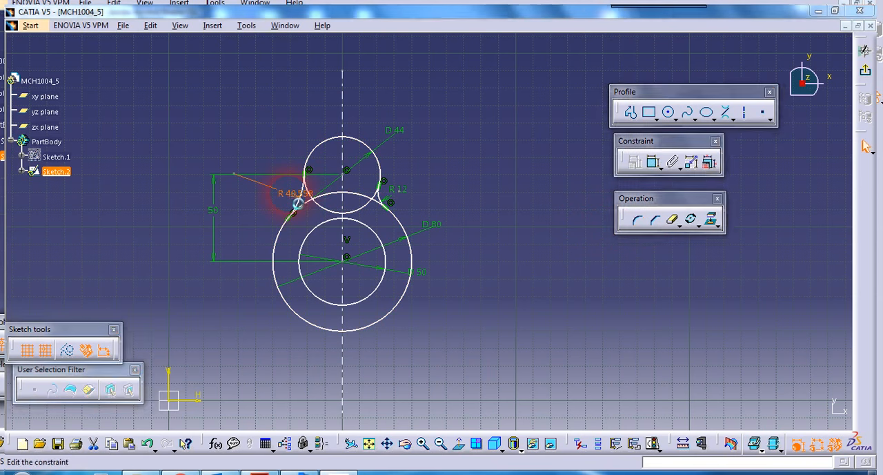
double_click(298, 201)
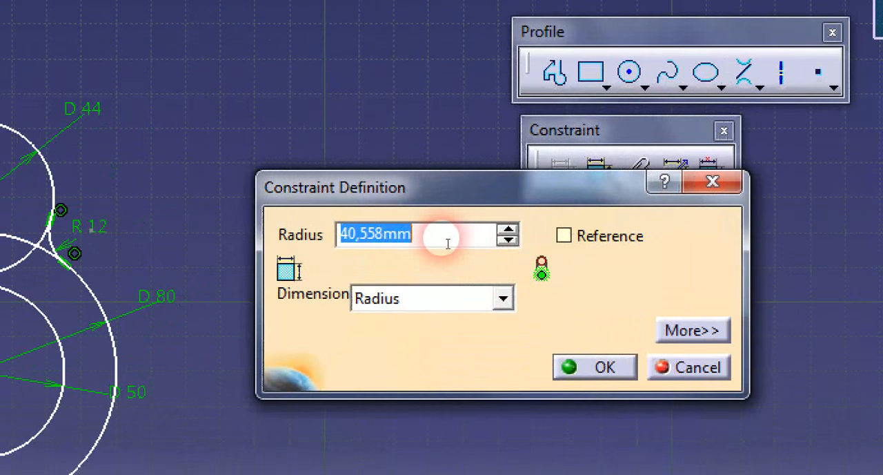
text(12)
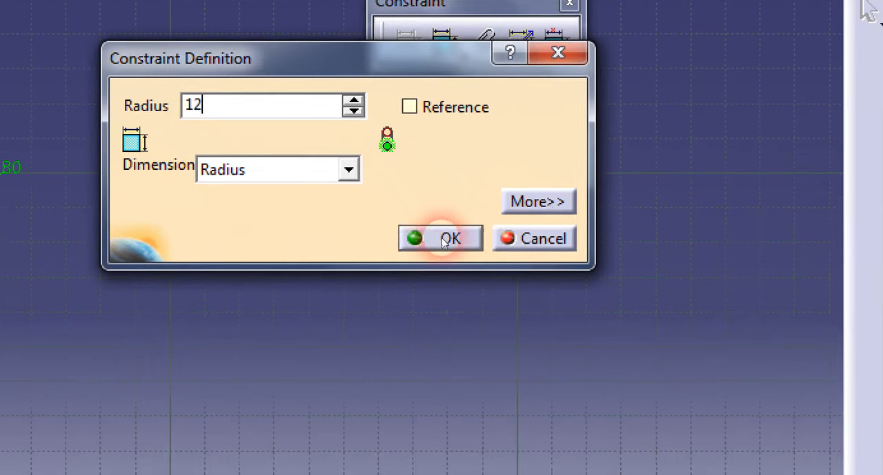
click(595, 367)
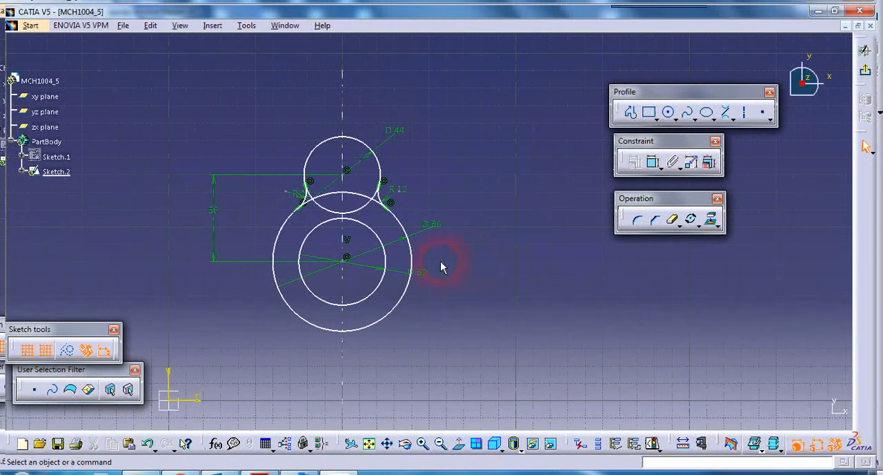
Step: Trim away the overlapping inner arcs of the 44 mm and 80 mm circles between the two corners
mouse_move(442, 268)
middle_down()
mouse_move(465, 288)
mouse_move(451, 272)
mouse_move(471, 266)
middle_up()
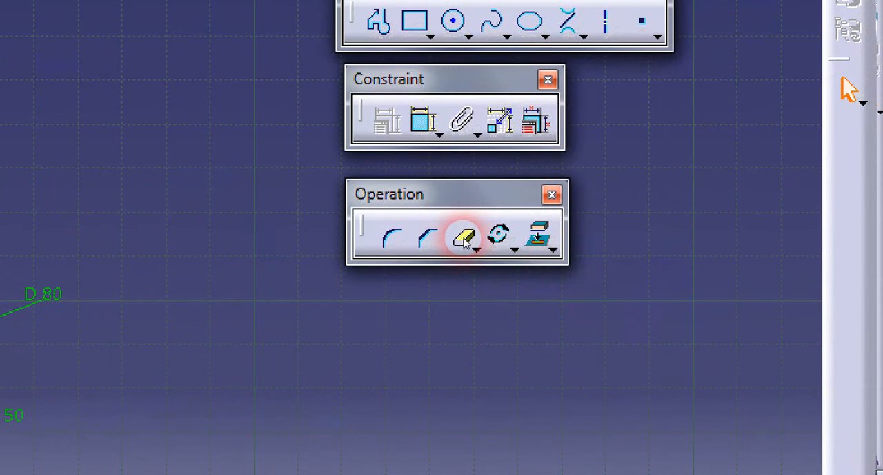
click(465, 238)
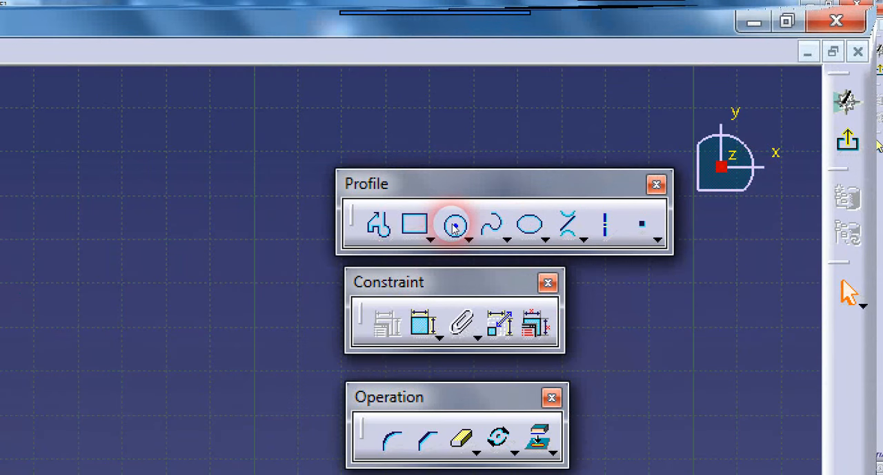
Step: Draw a 20 mm diameter hole circle concentric with the upper lobe arc and dimension its diameter
click(454, 225)
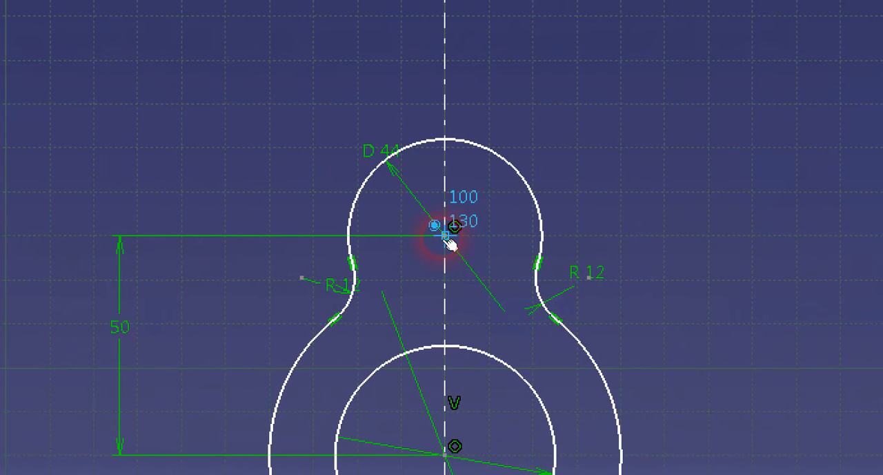
click(444, 238)
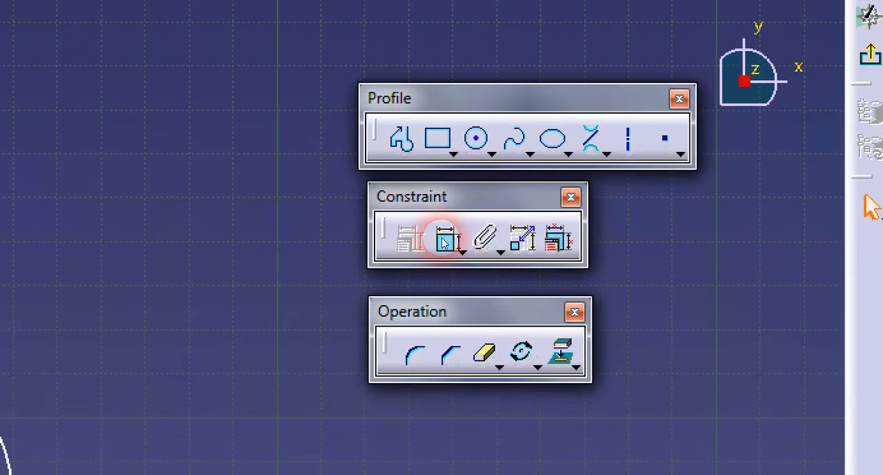
click(633, 176)
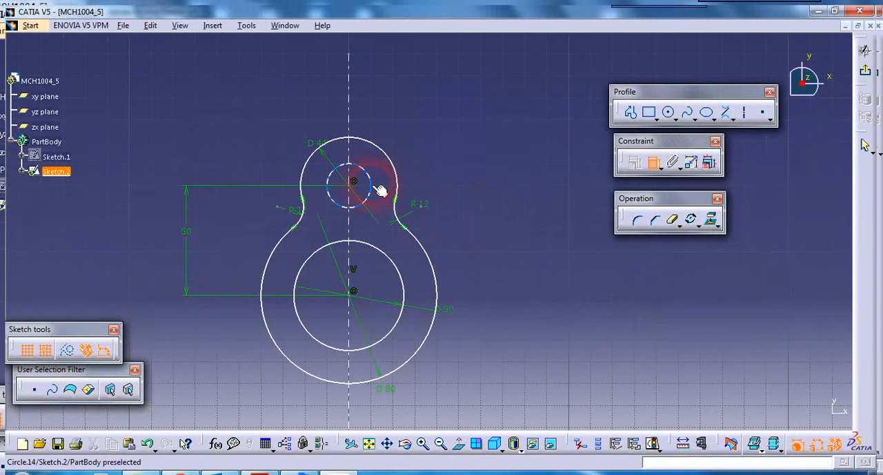
click(378, 176)
click(382, 172)
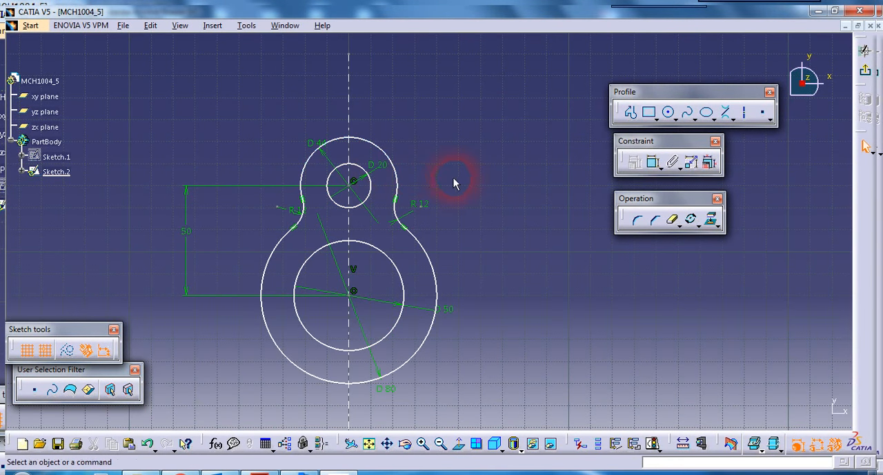
double_click(390, 175)
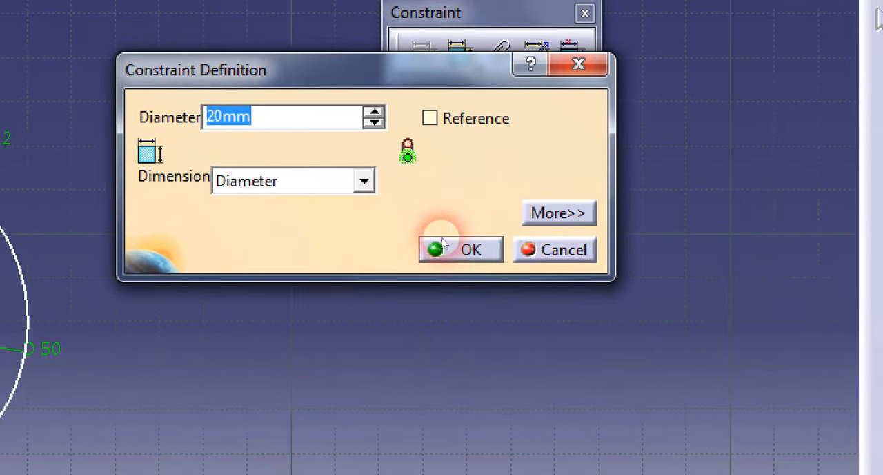
click(638, 368)
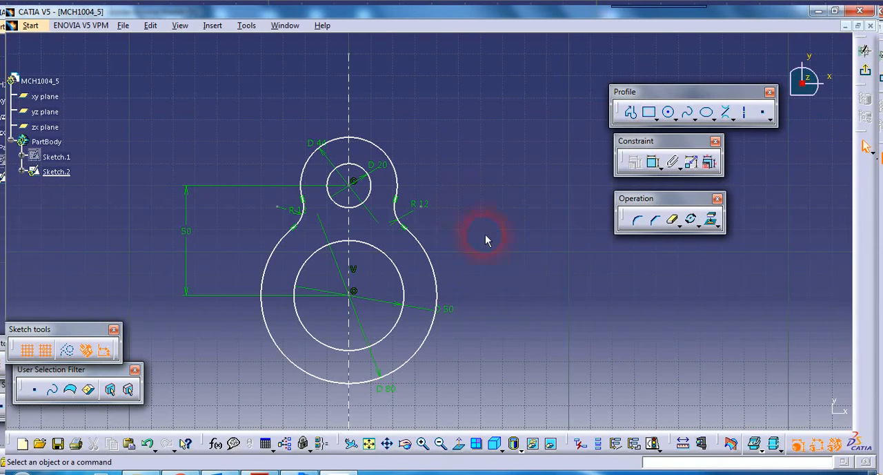
Step: Start a duplicating rotation of the upper lobe's arc, both R12 corners and hole, with 2 instances about the 50 mm circle's centre
middle_drag(487, 239, 512, 259)
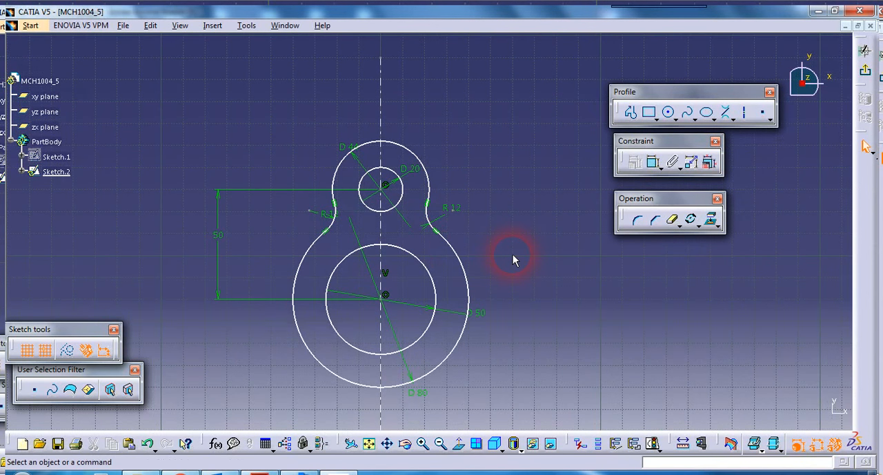
click(433, 223)
ctrl+click(436, 186)
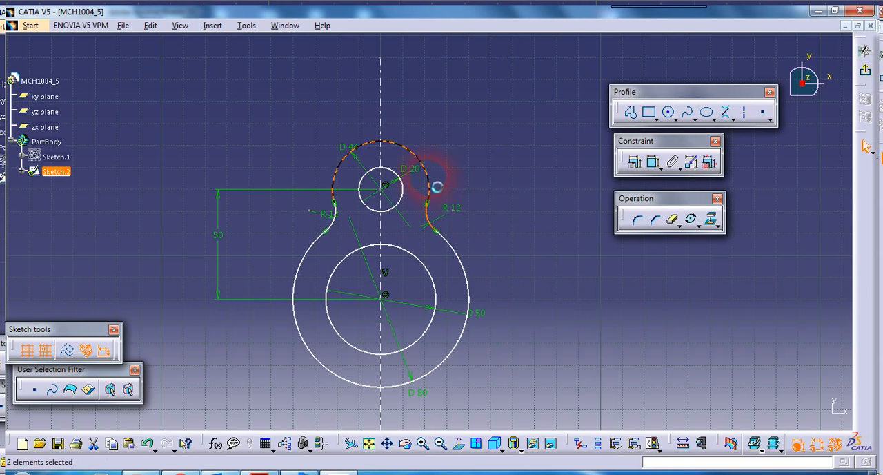
ctrl+click(338, 222)
ctrl+click(409, 207)
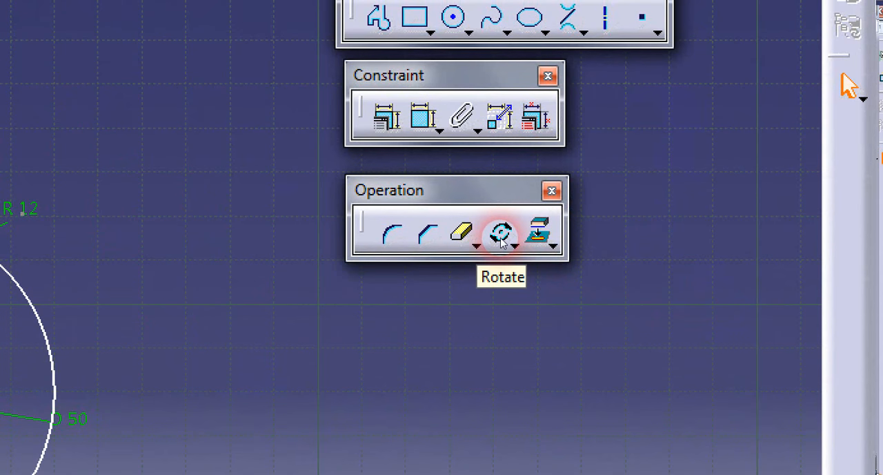
click(501, 238)
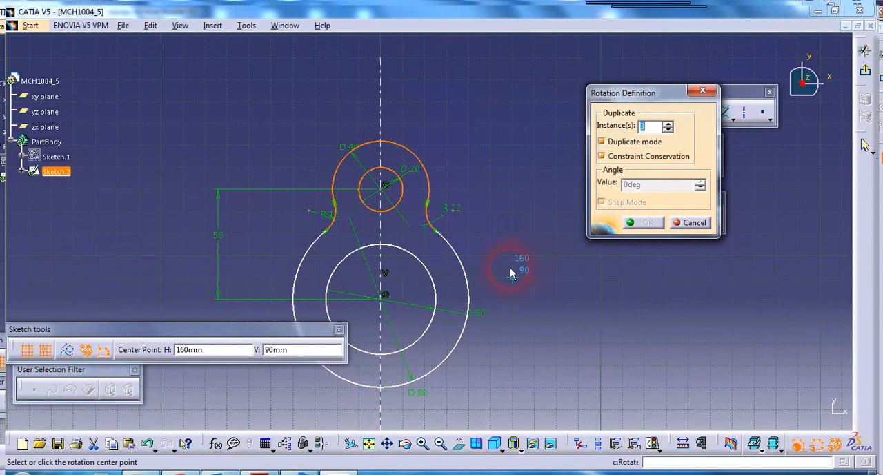
middle_drag(510, 268, 528, 223)
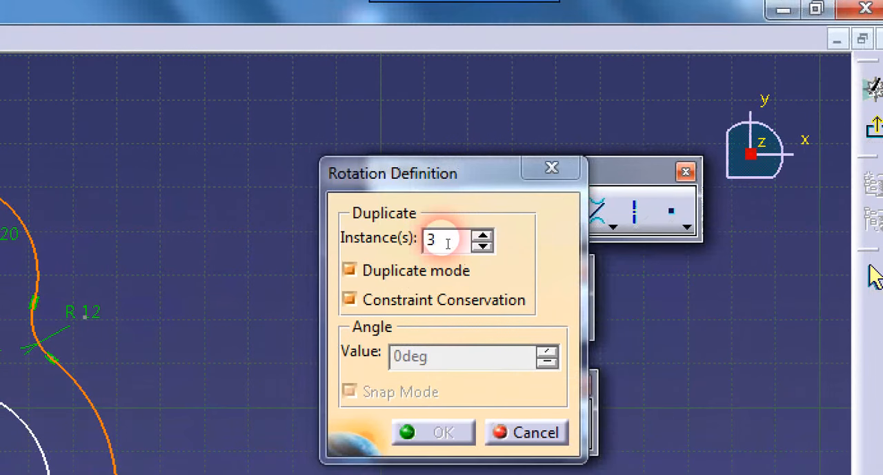
double_click(448, 242)
text(2)
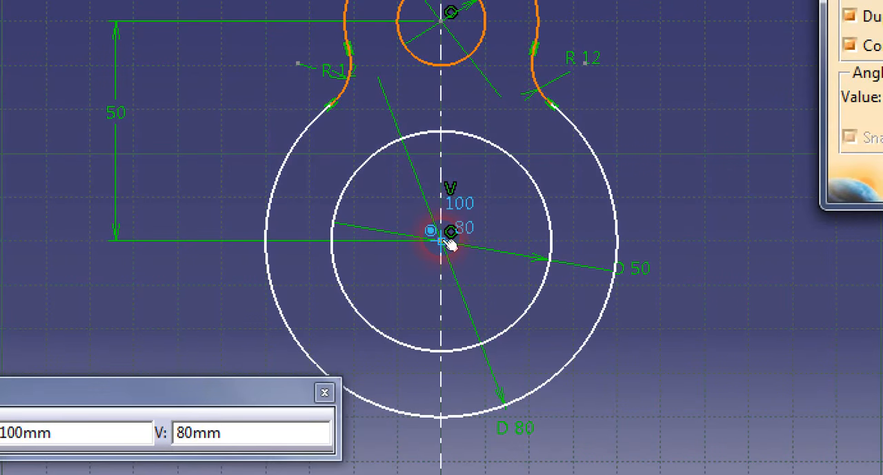
click(447, 241)
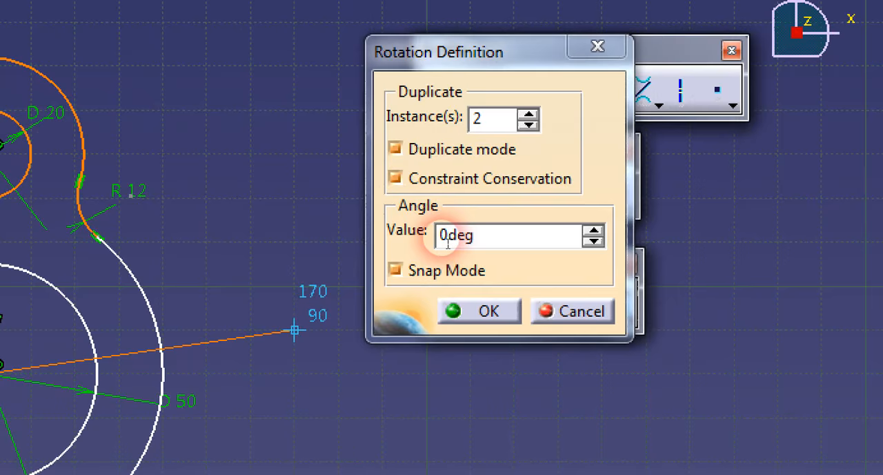
Step: Set the rotation angle to 120deg and create the two lower lobes
click(612, 196)
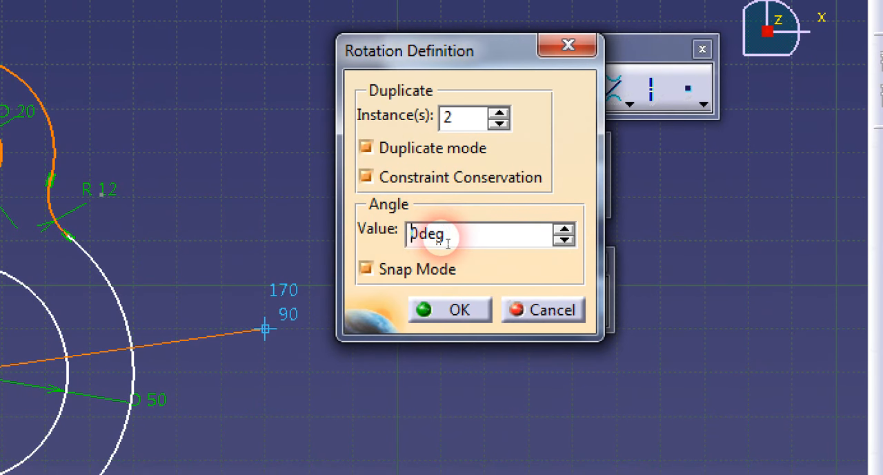
text(12)
click(476, 241)
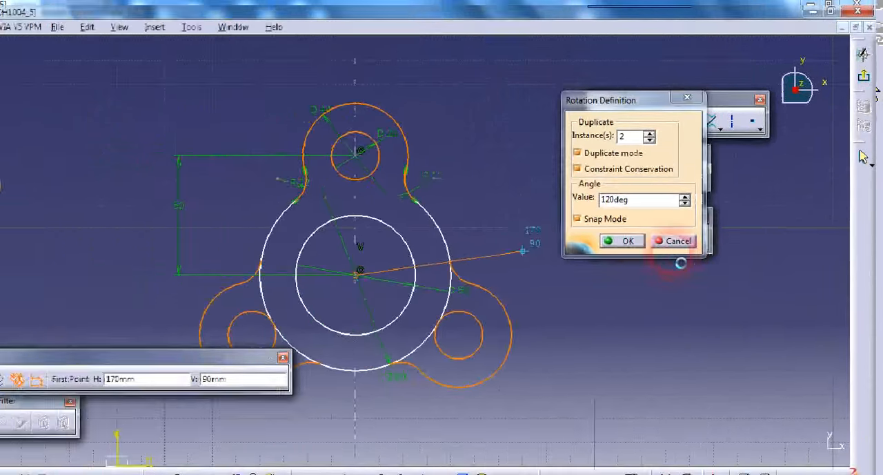
click(440, 244)
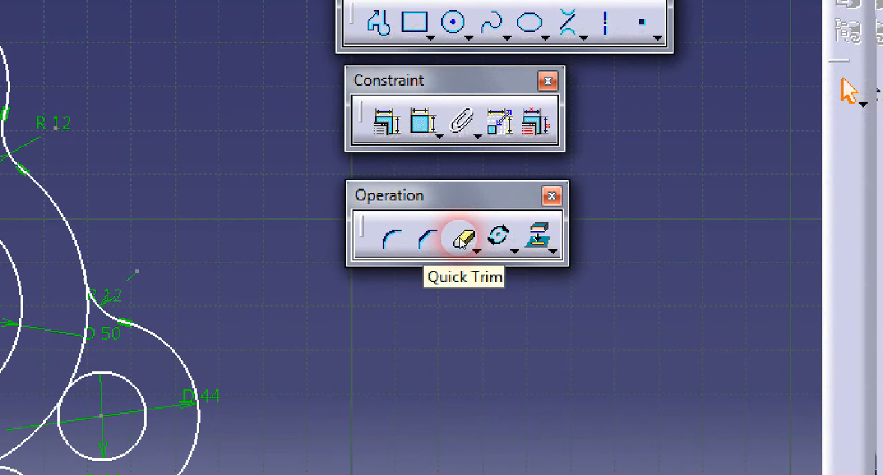
Step: Quick-trim the 80 mm circle's arcs running inside the two lower lobes
click(462, 238)
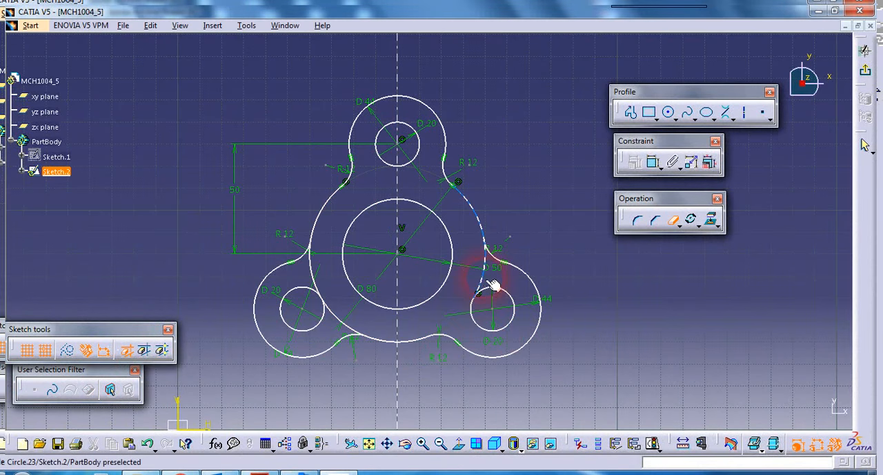
click(482, 282)
click(343, 324)
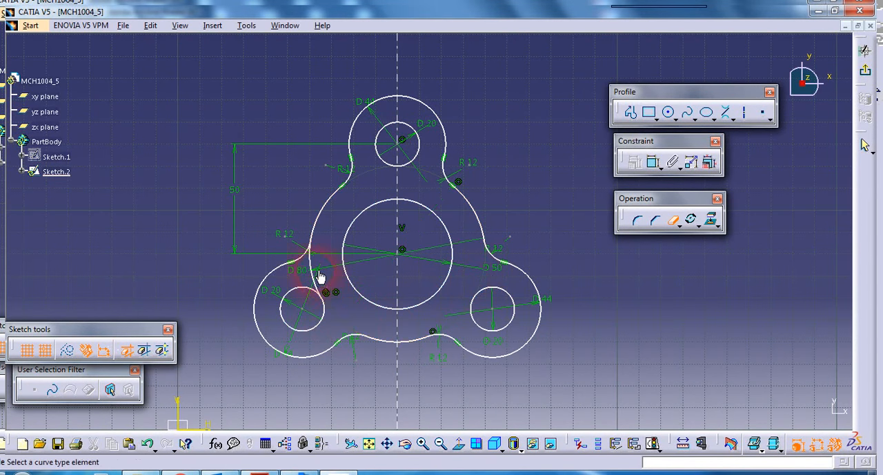
click(315, 266)
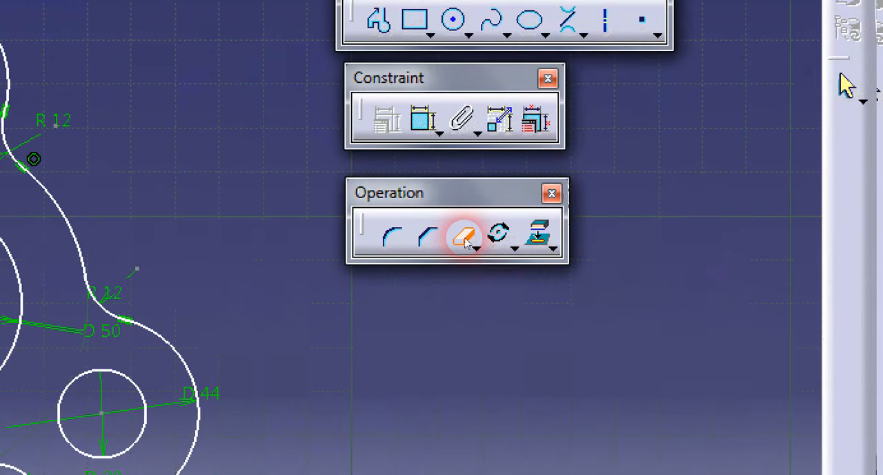
click(673, 220)
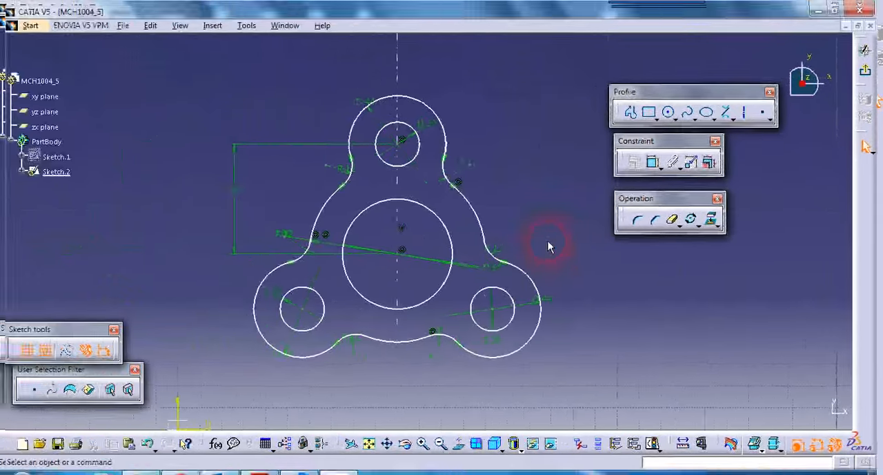
Step: Reposition the D 80 dimension away from the left R 12 label and shift the R 12 dimension beside the lower-left lobe
middle_drag(548, 246, 555, 244)
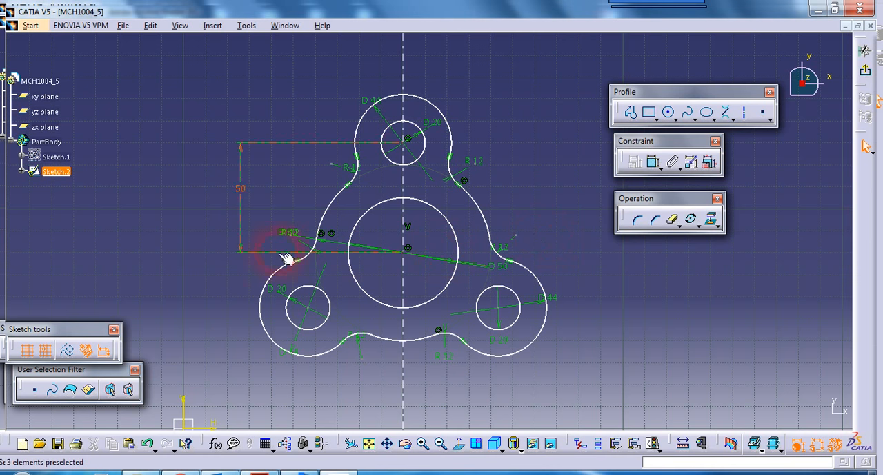
click(302, 227)
drag(301, 228, 318, 220)
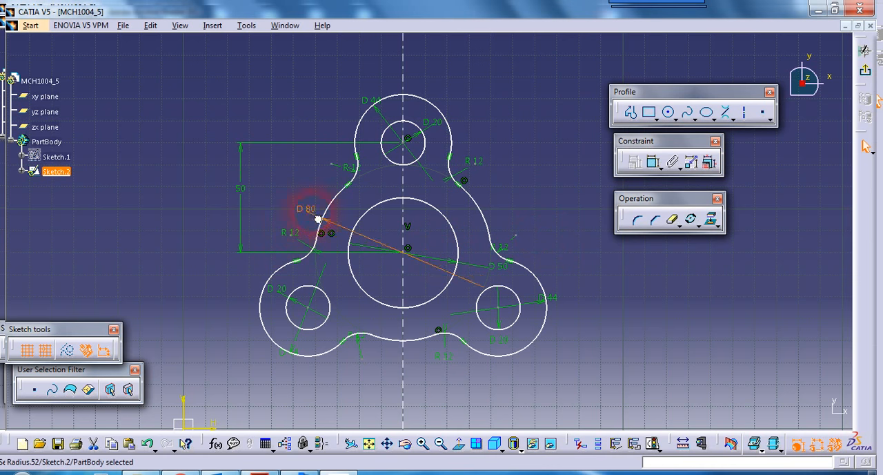
click(369, 207)
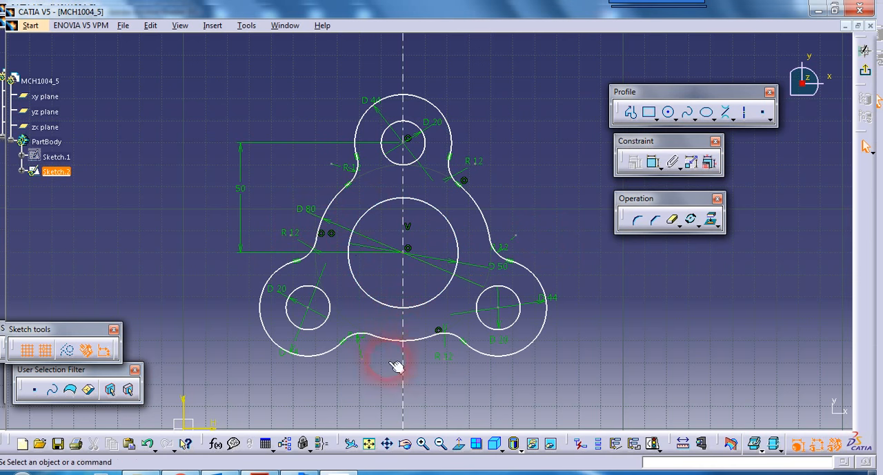
click(363, 352)
click(463, 379)
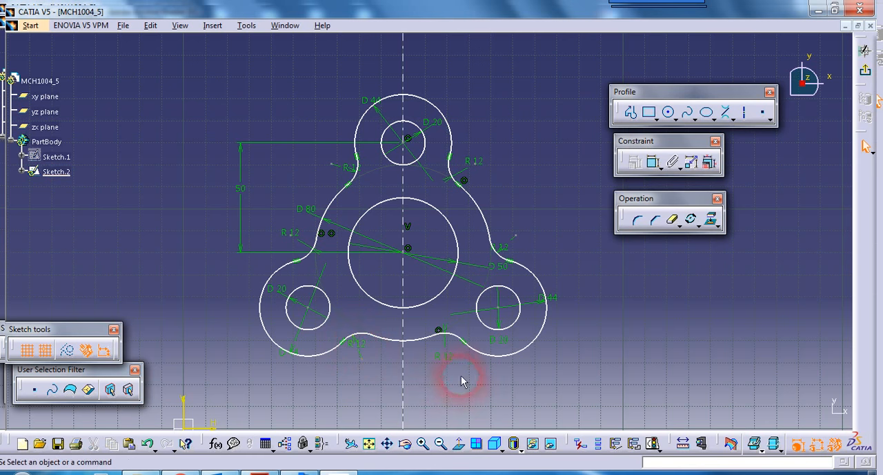
Step: Reposition the R 12 dimension beside the lower-right lobe, the central D 50 label and the R 12 label left of the upper lobe
drag(449, 346, 445, 355)
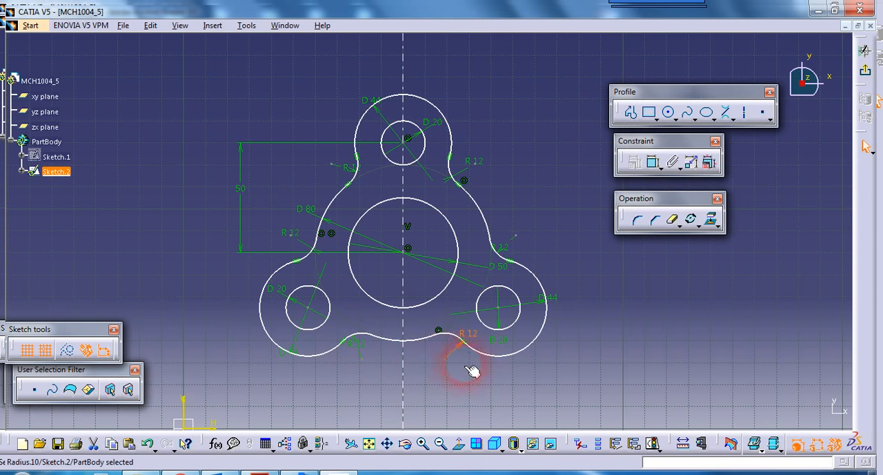
click(540, 371)
click(495, 270)
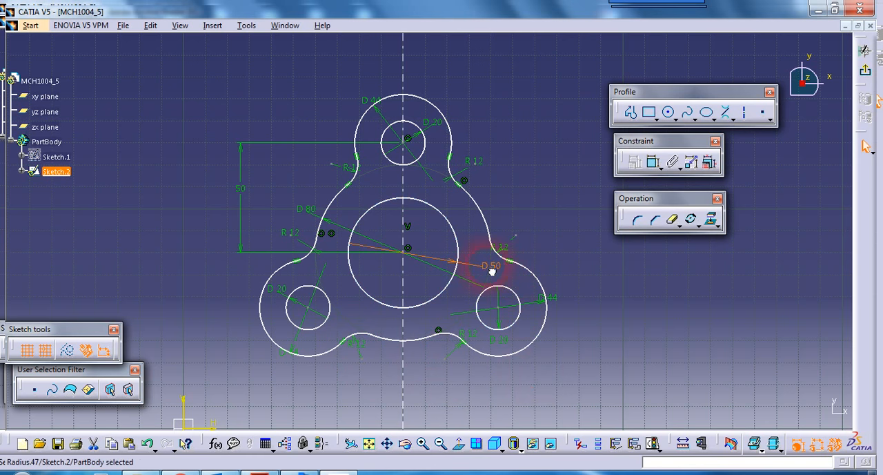
click(590, 262)
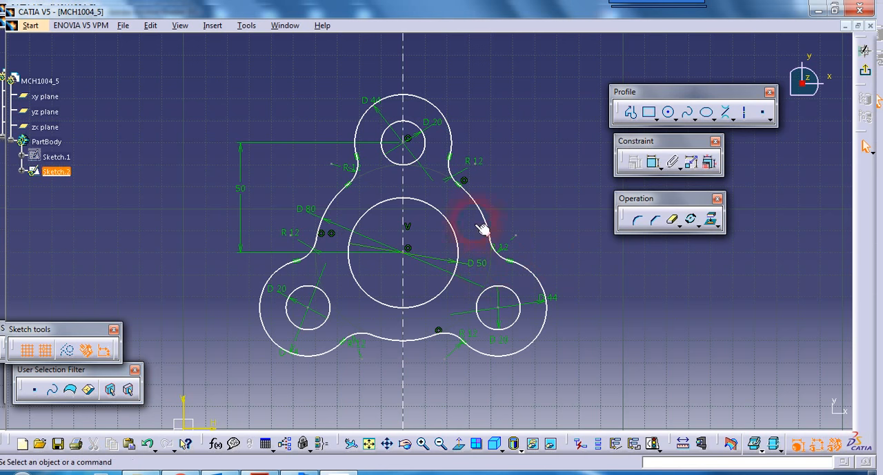
click(351, 170)
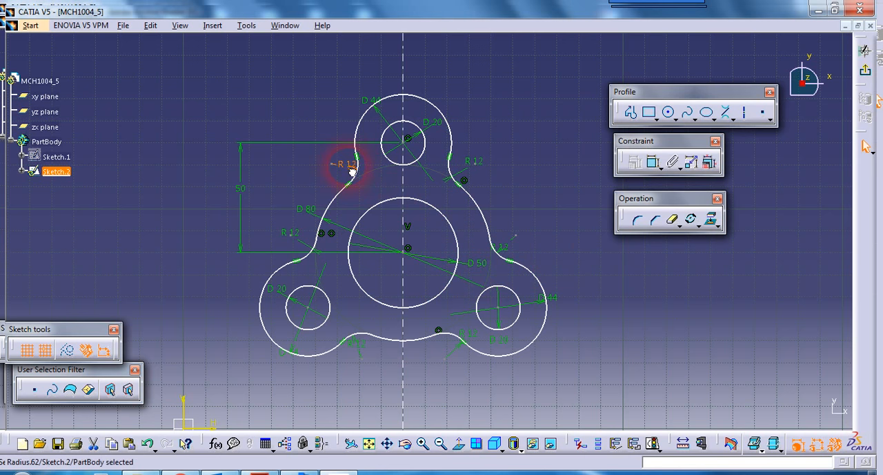
click(509, 171)
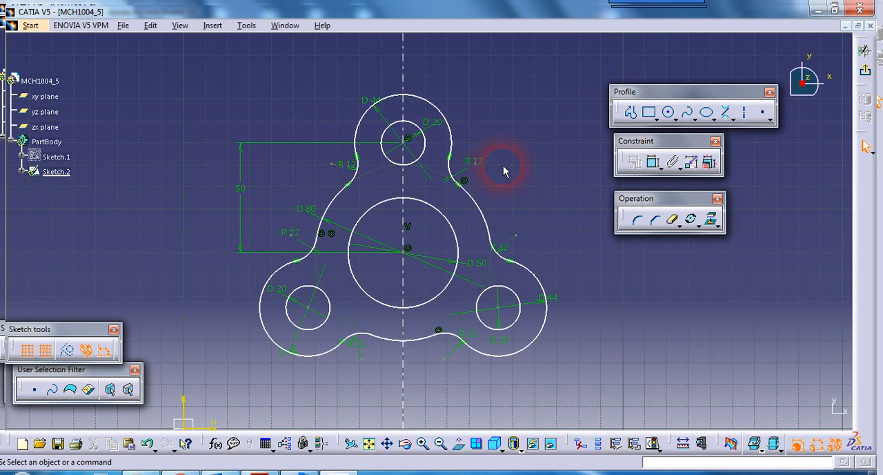